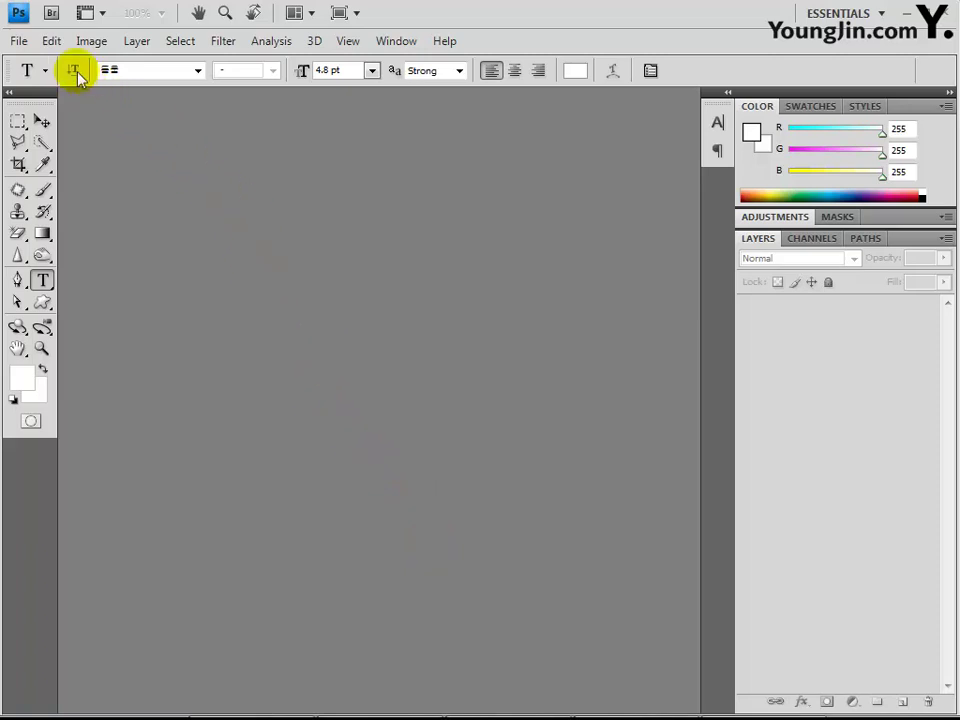
Step: Create a new RGB document 600 pixels wide and 400 pixels high
left_click(19, 42)
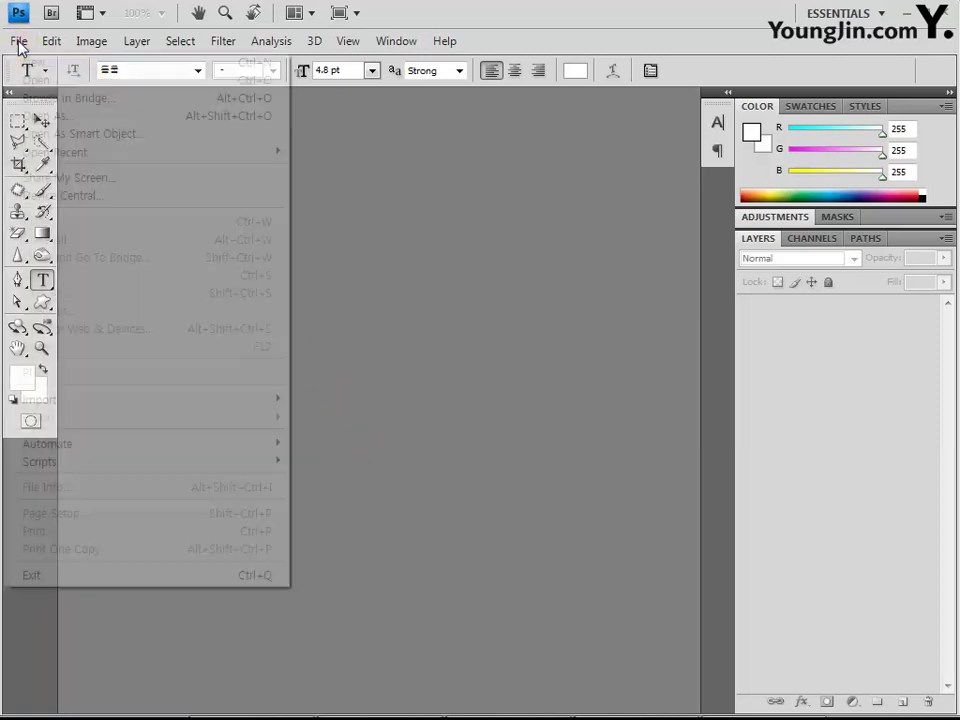
left_click(20, 60)
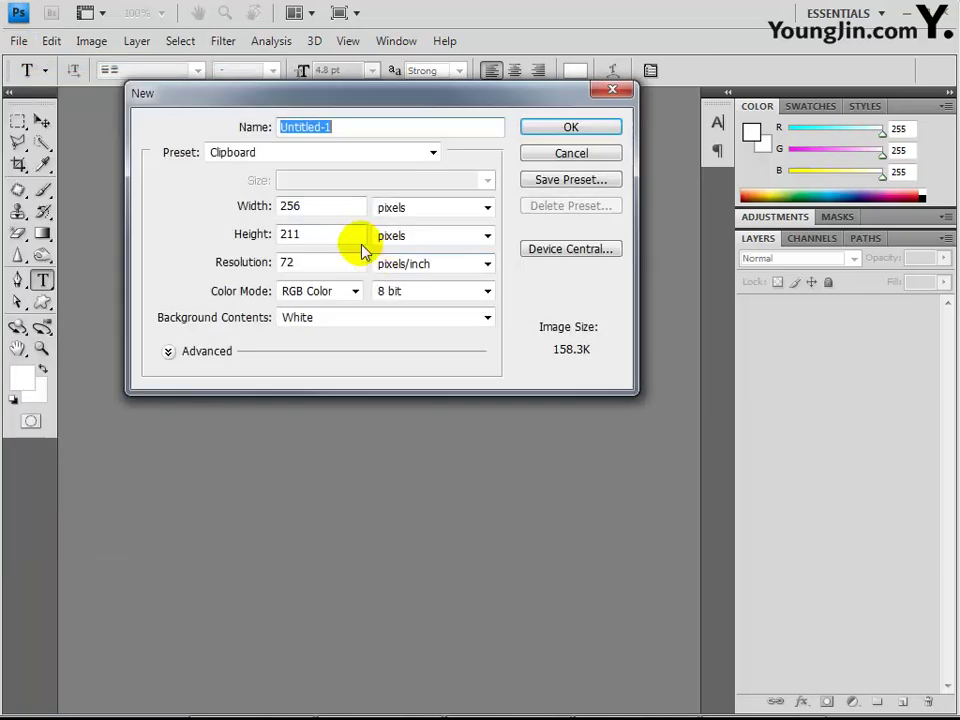
double_click(315, 206)
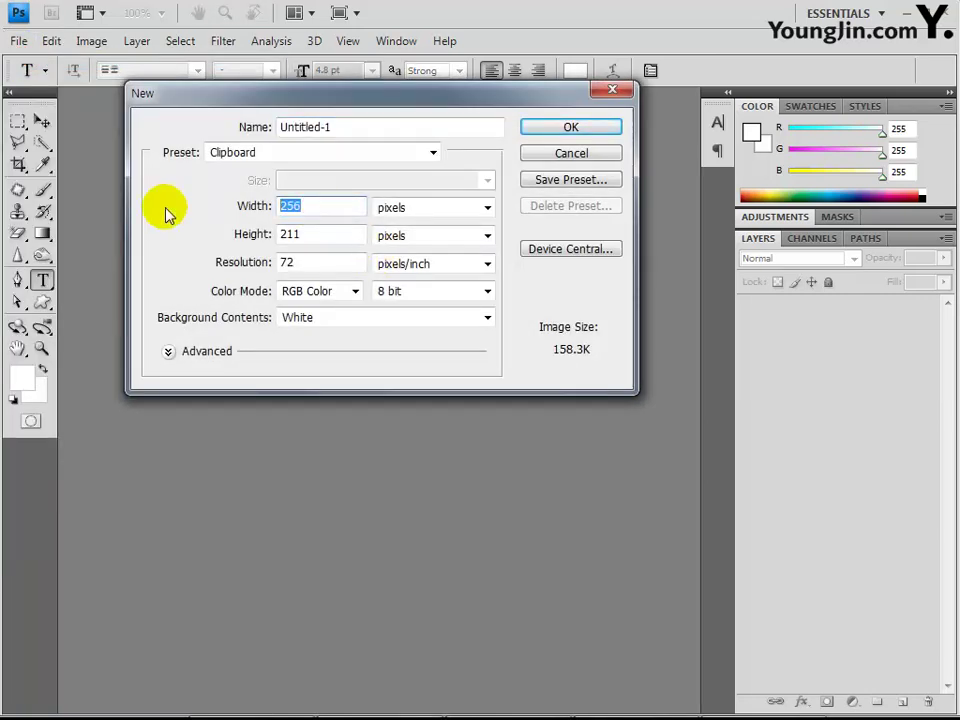
type("600")
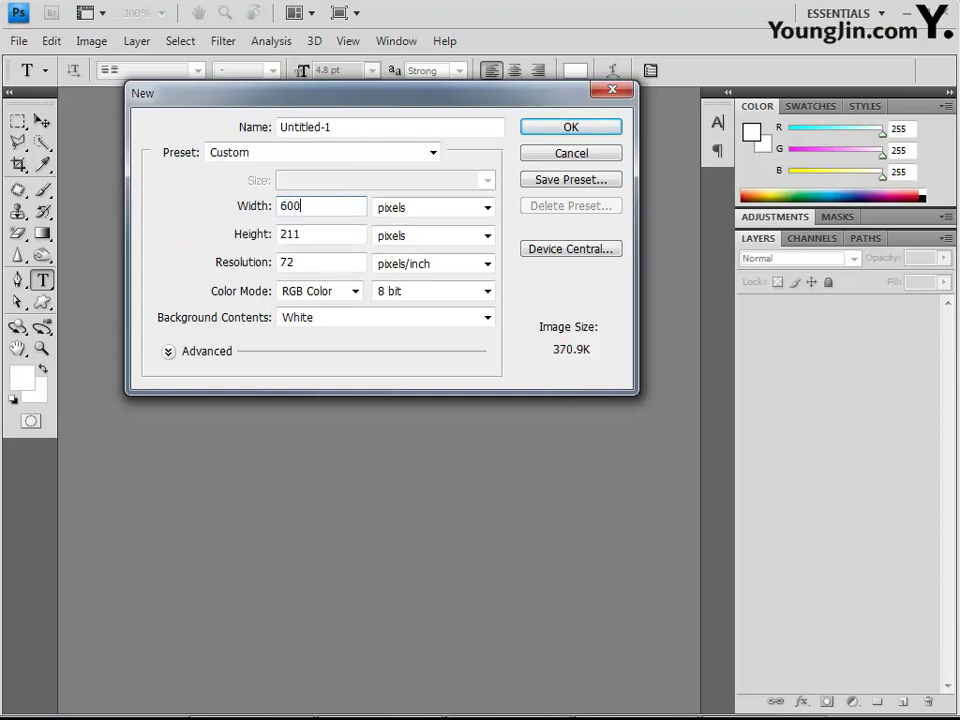
double_click(320, 234)
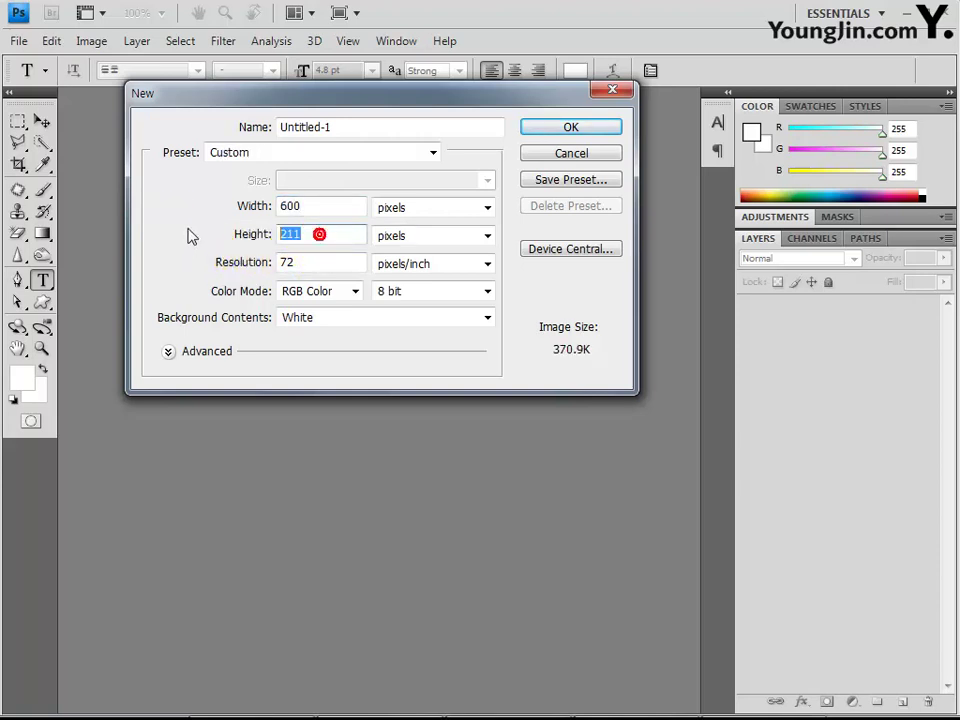
type("400")
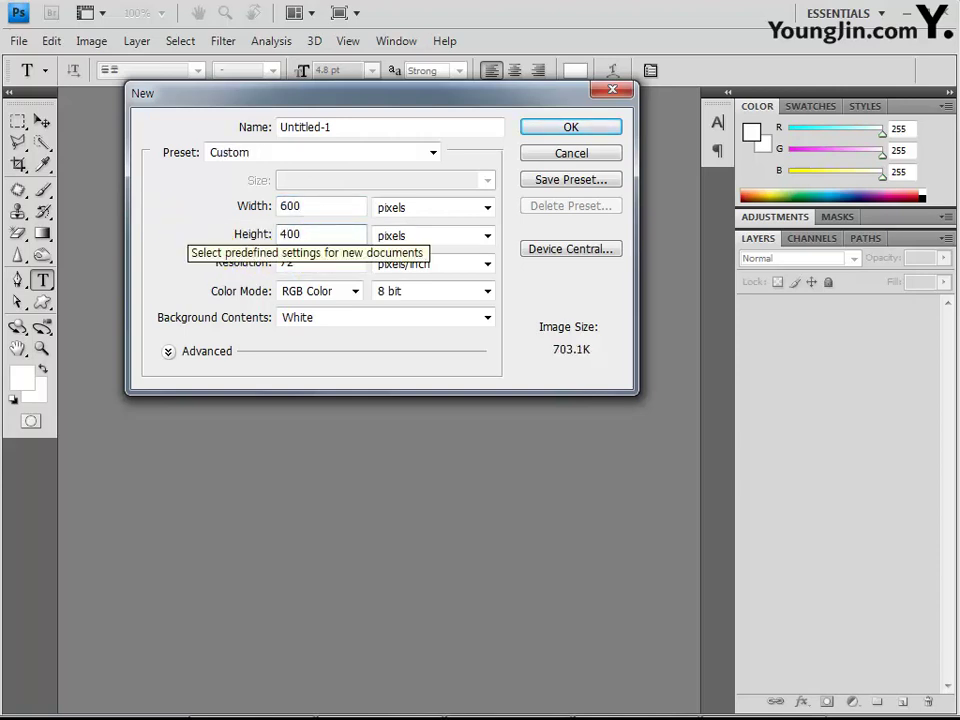
key("Return")
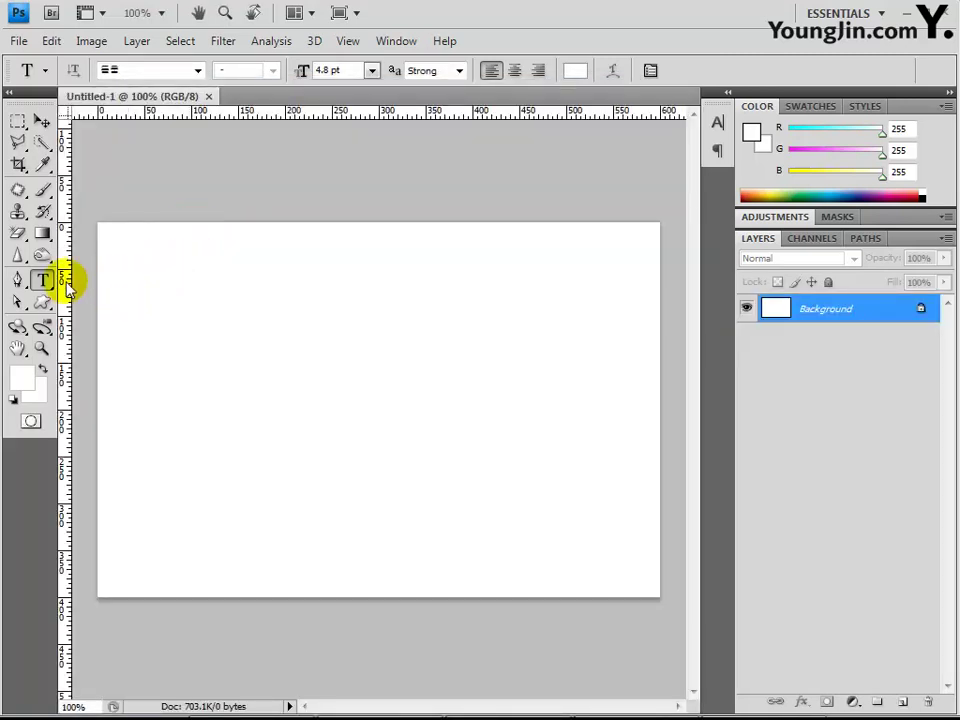
Step: Place five vertical guides across the canvas at 100, 200, 300, 400 and 500 px
left_click_drag(66, 279, 191, 286)
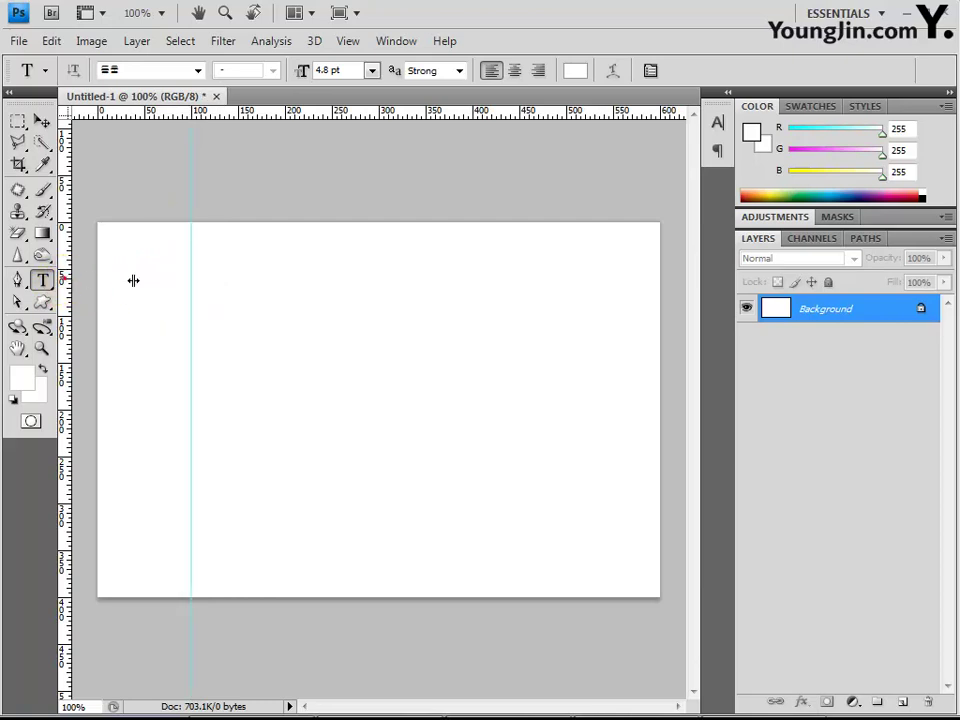
left_click_drag(66, 279, 285, 279)
left_click_drag(66, 274, 378, 290)
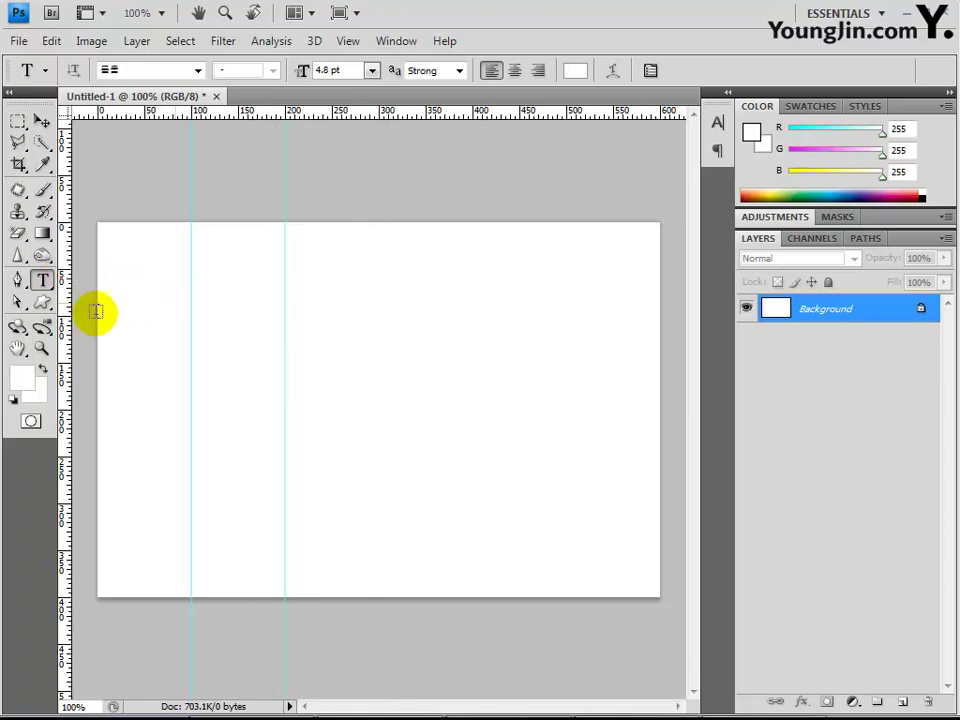
left_click_drag(67, 300, 474, 319)
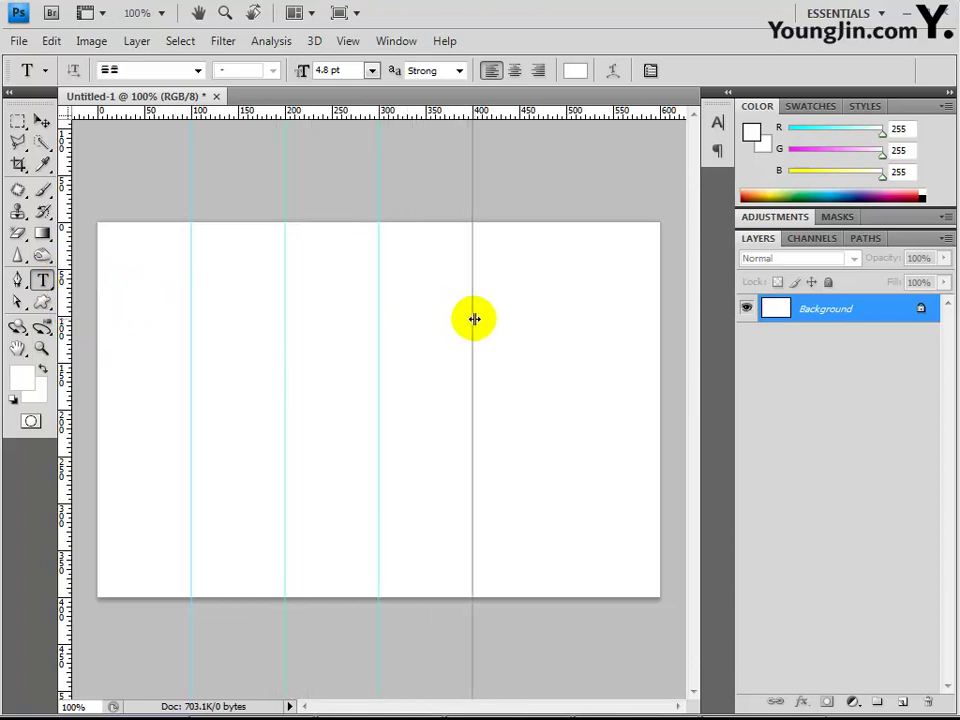
left_click_drag(474, 319, 474, 319)
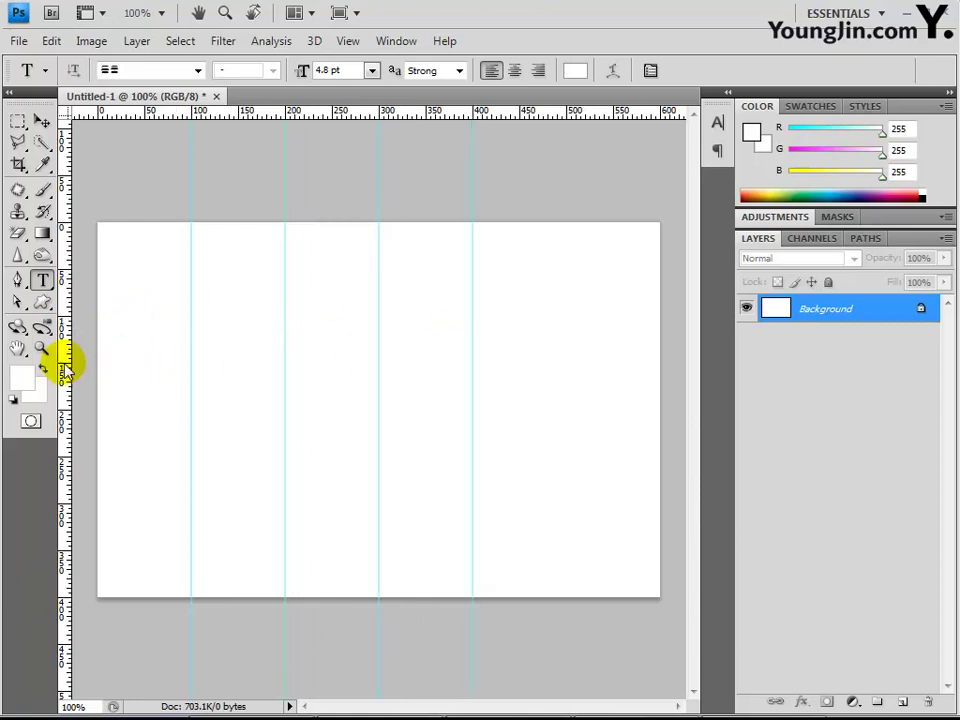
Step: Add a horizontal guide at the 100 px position
left_click(350, 42)
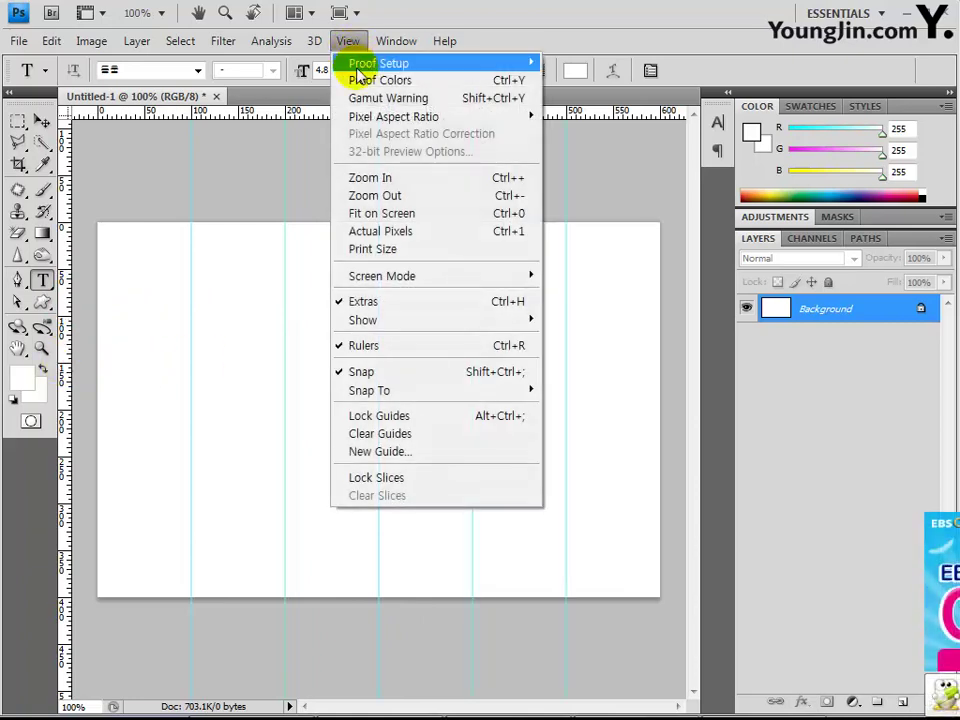
left_click(426, 451)
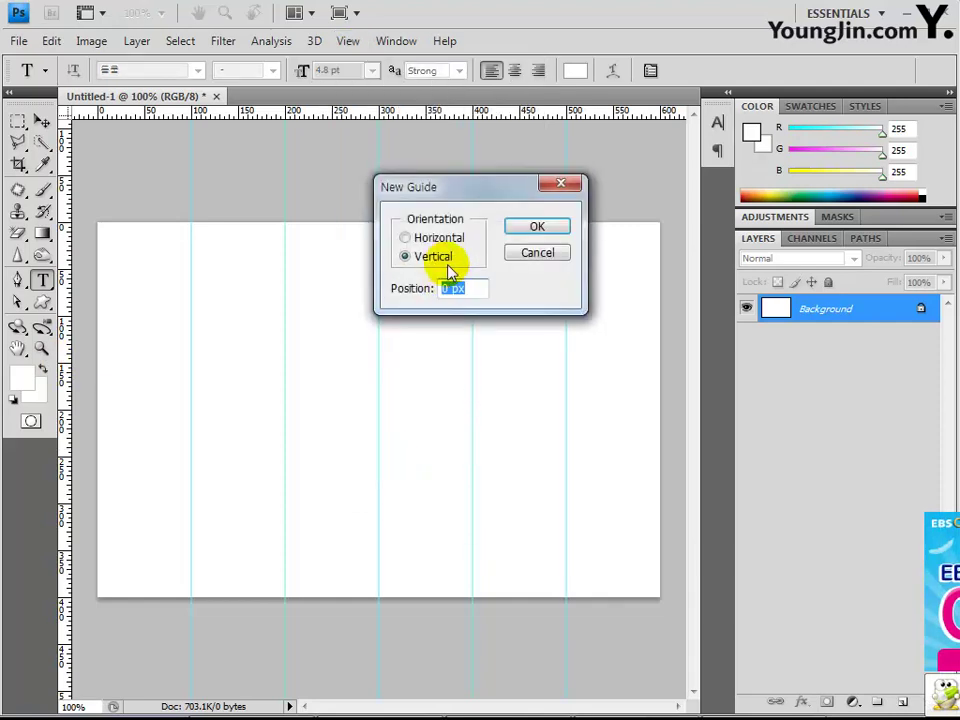
left_click(422, 237)
left_click(470, 288)
type("100")
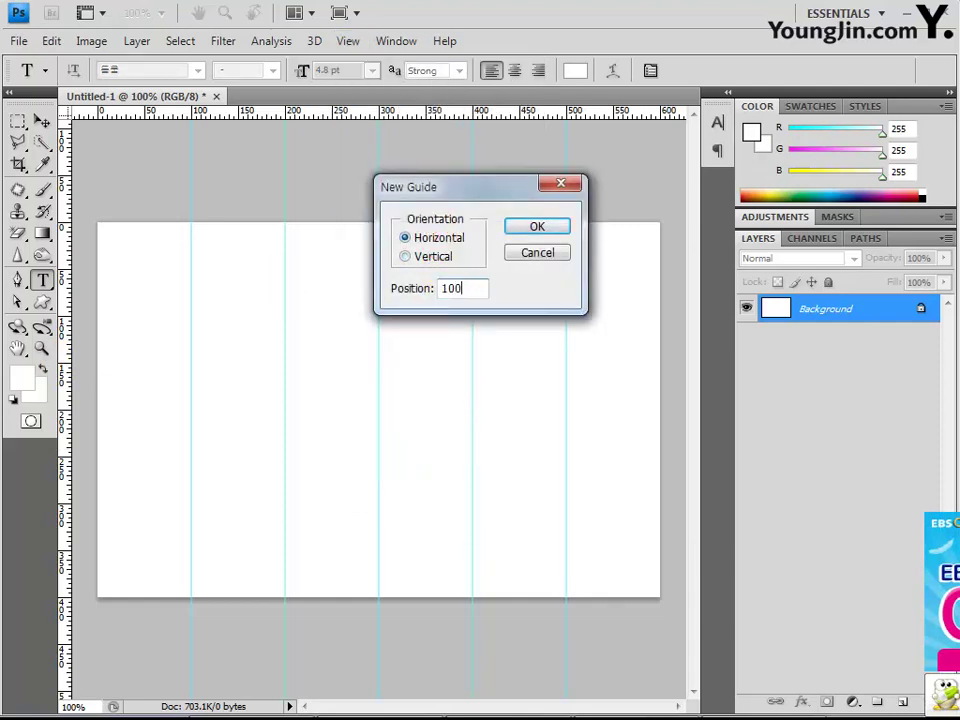
key("Return")
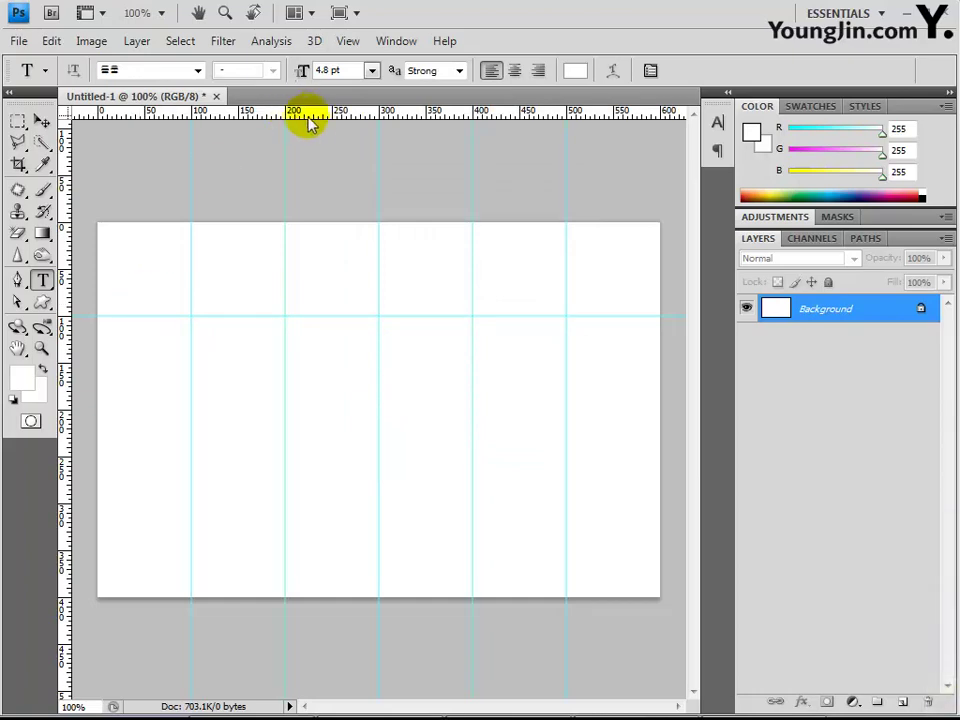
Step: Add a second horizontal guide at the 200 px position
left_click(347, 41)
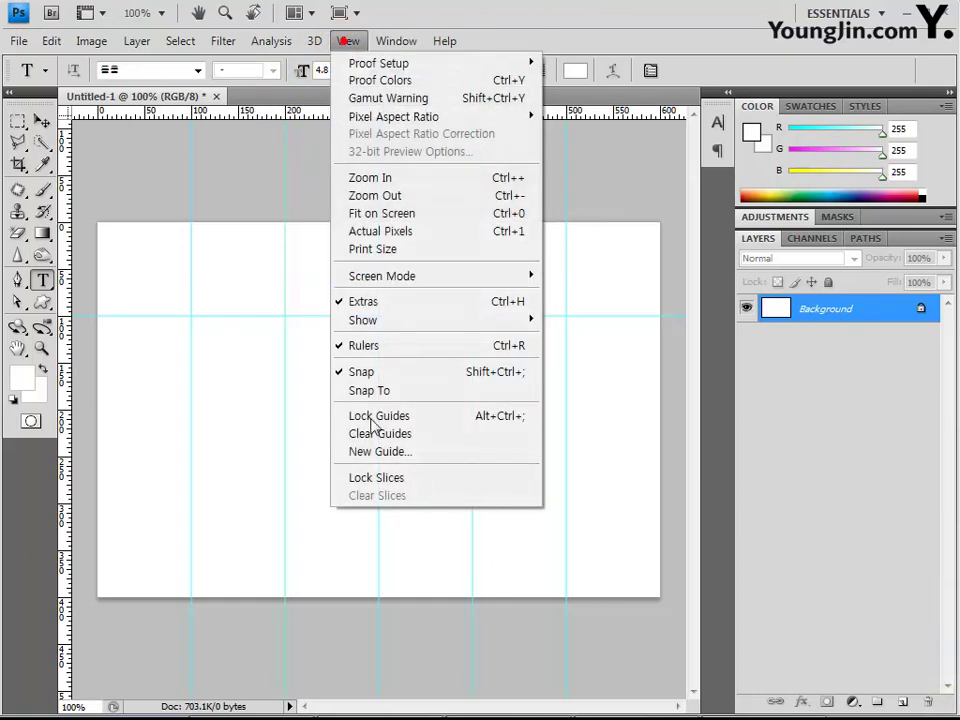
left_click(362, 452)
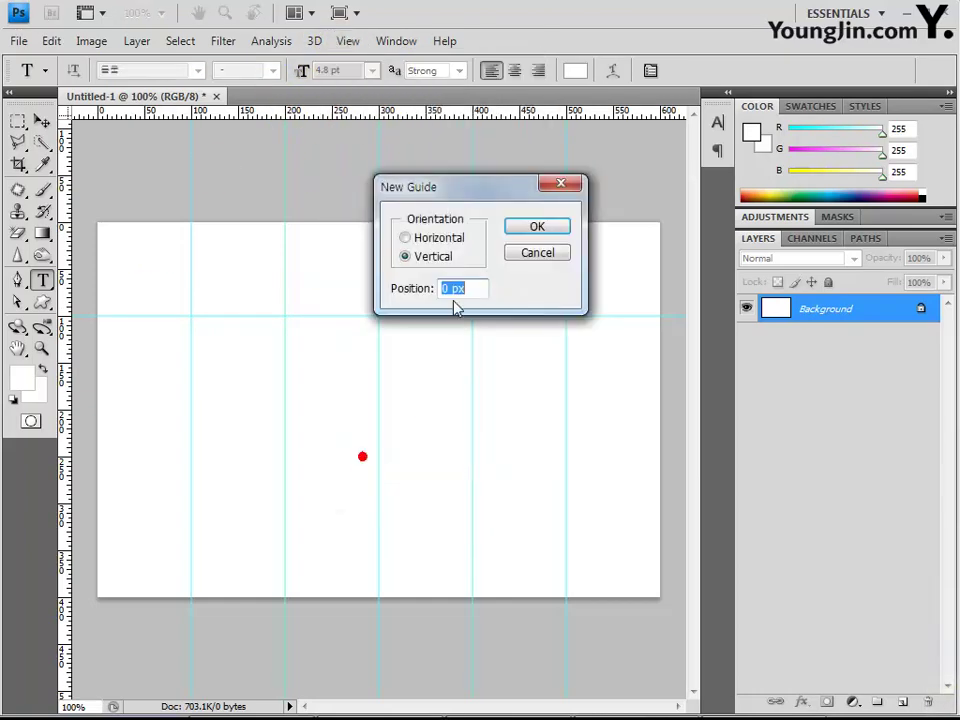
left_click(452, 238)
key("Tab")
type("20")
key("Return")
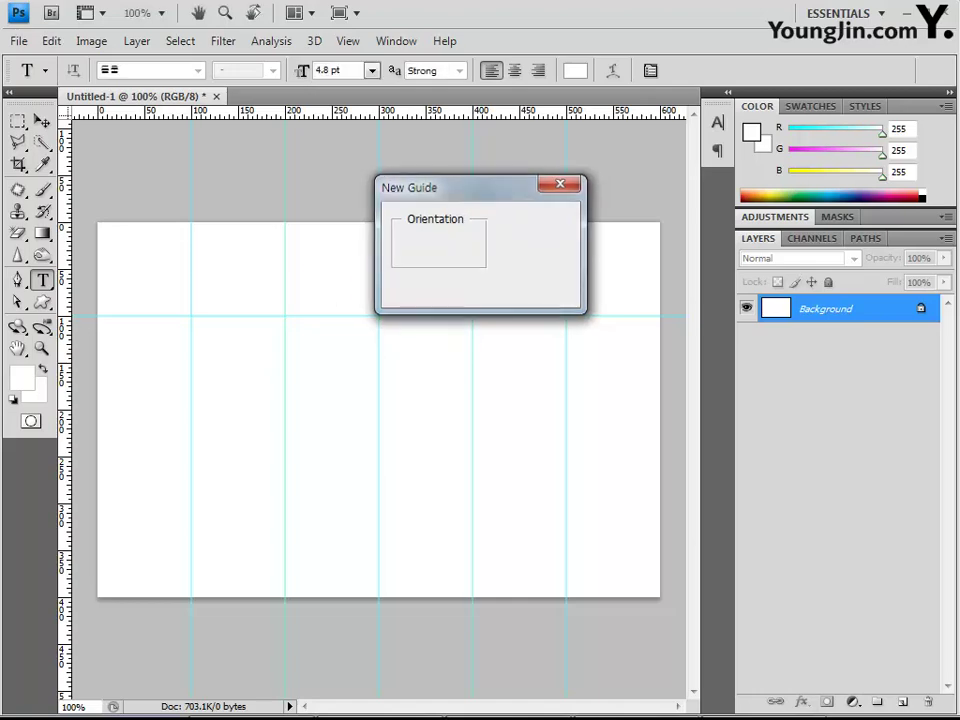
Step: Add a third horizontal guide at the 300 px position
left_click(347, 41)
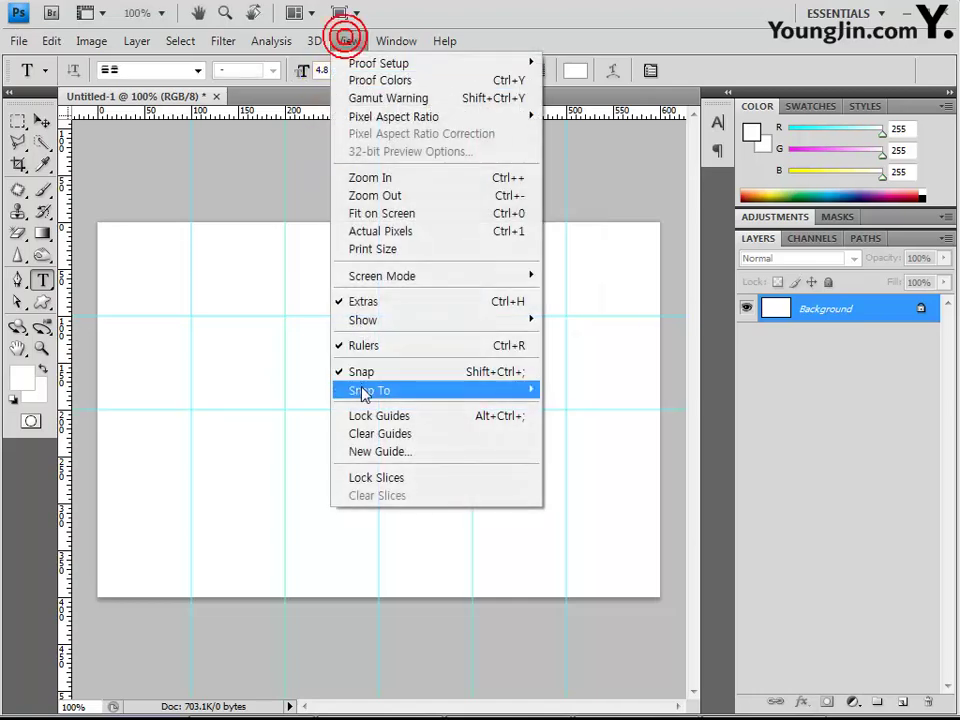
left_click(396, 452)
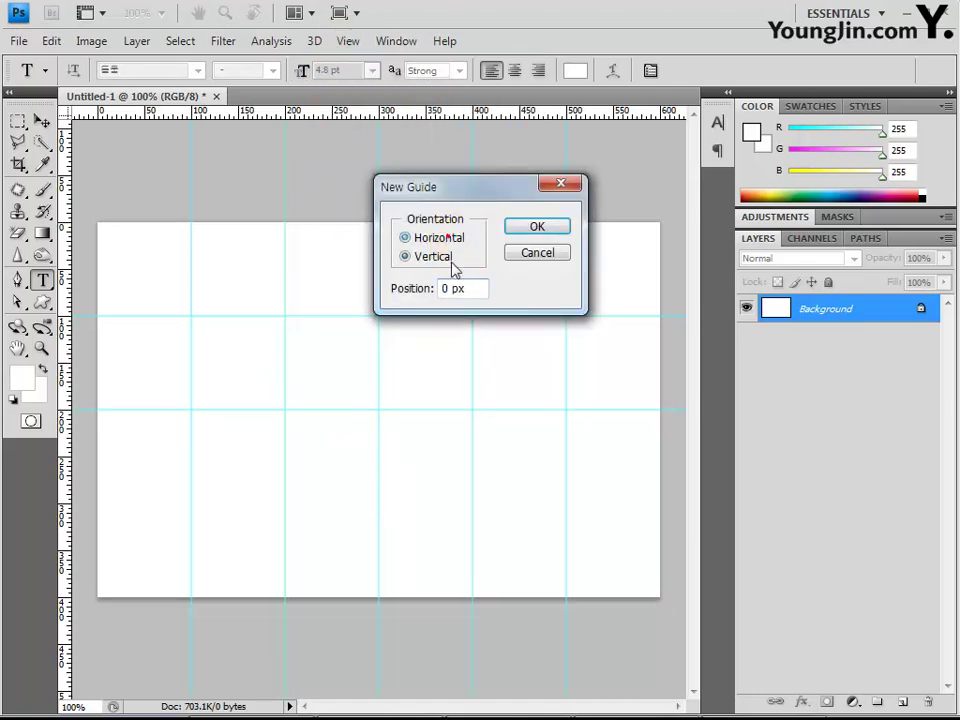
left_click(440, 238)
key("Tab")
type("30")
key("Return")
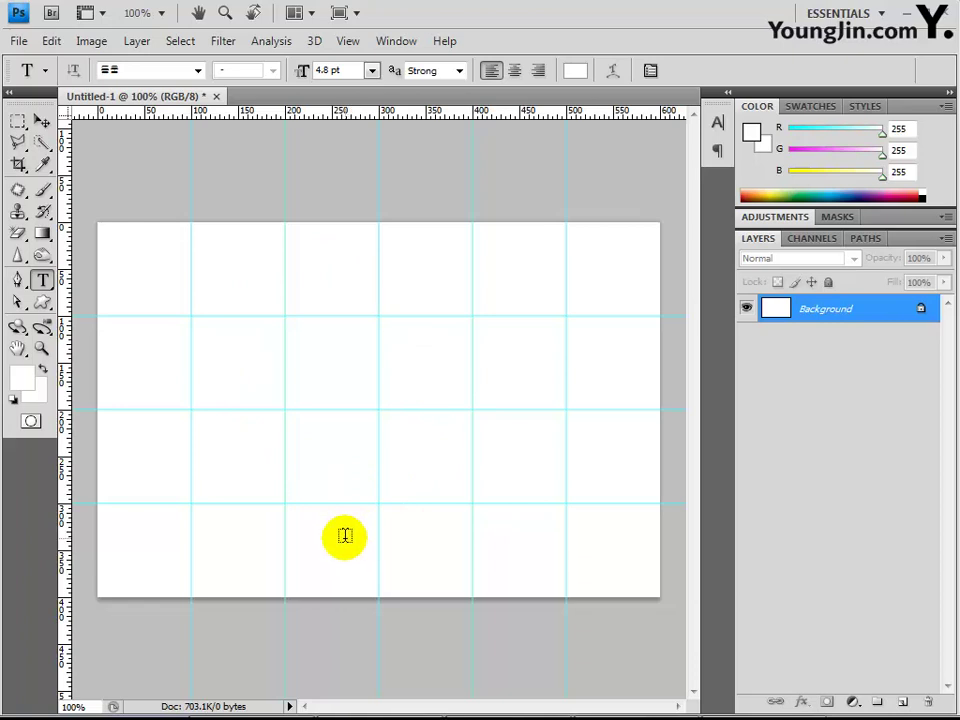
Step: Save the document in Photoshop format in the PART04 folder as G1234546-이름-3
left_click(18, 41)
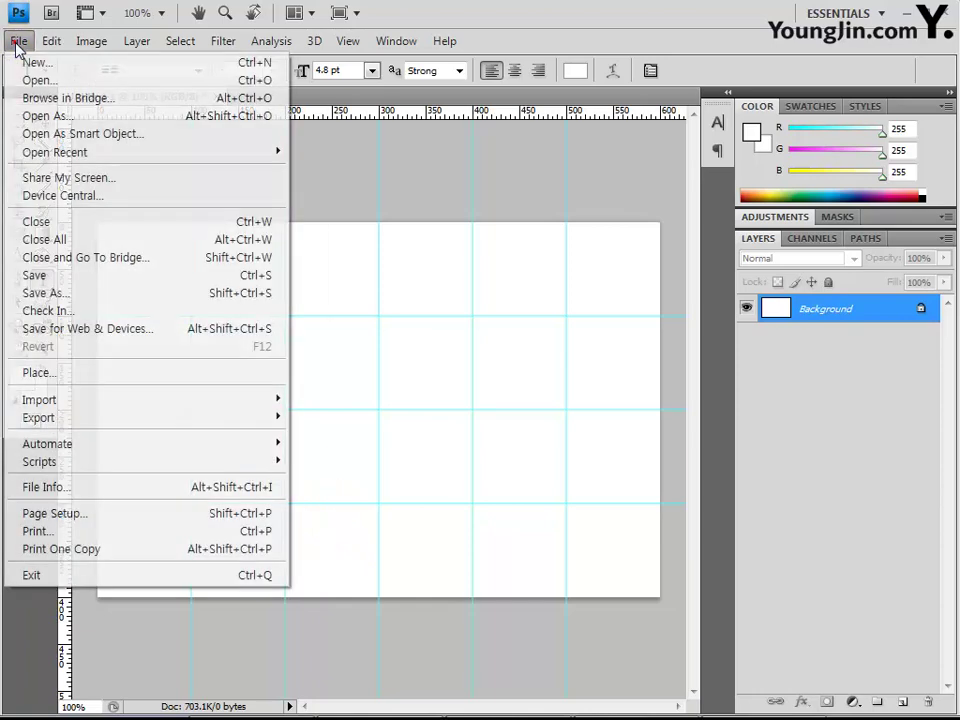
left_click(73, 293)
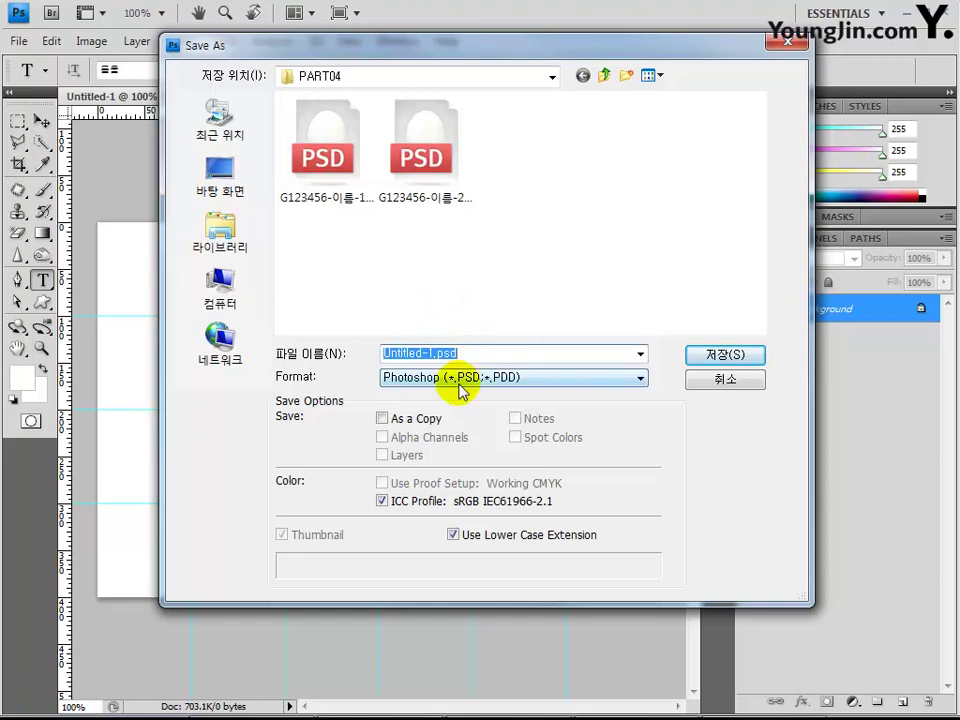
type("G1234546")
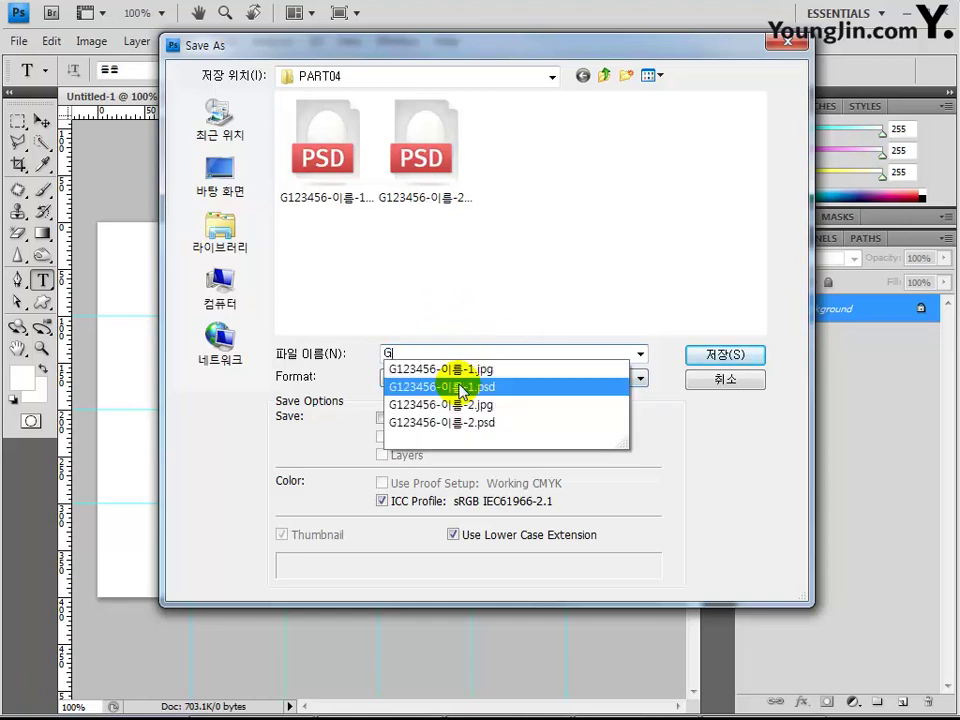
type("-")
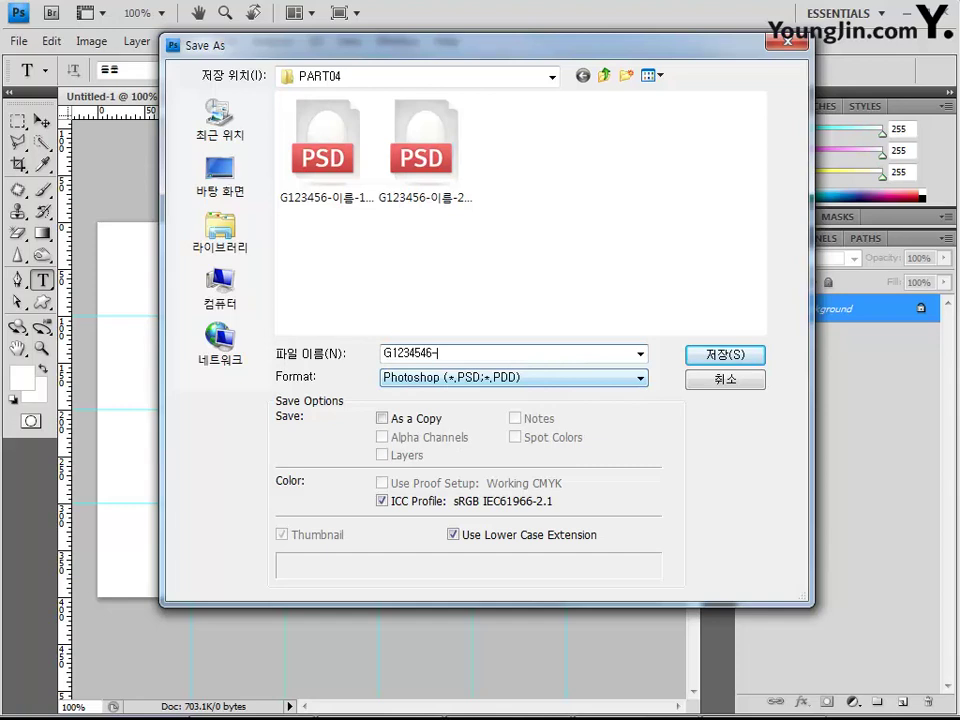
type("이름-3")
key("Return")
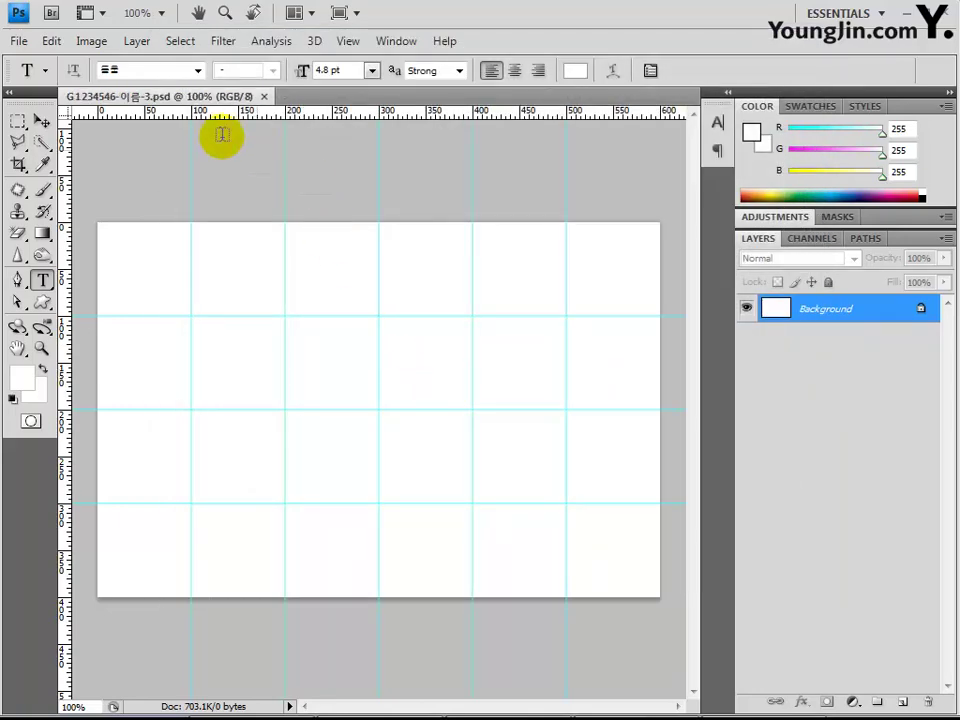
Step: Open the four images 2급-5.JPG through 2급-8.JPG from the chapter04 folder together
left_click(19, 41)
left_click(39, 80)
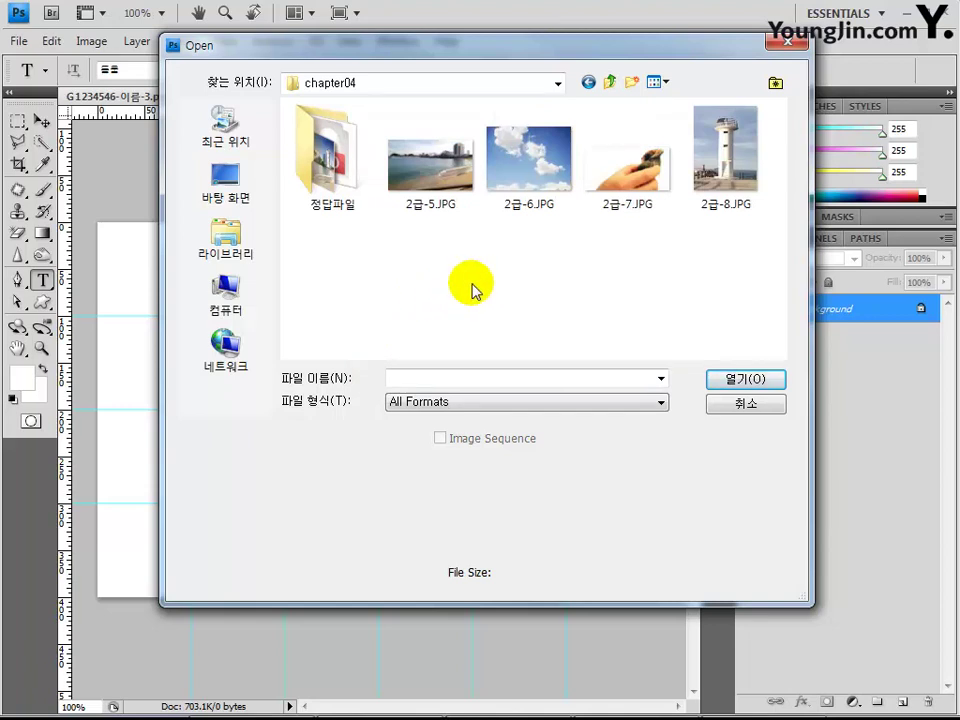
left_click(429, 198)
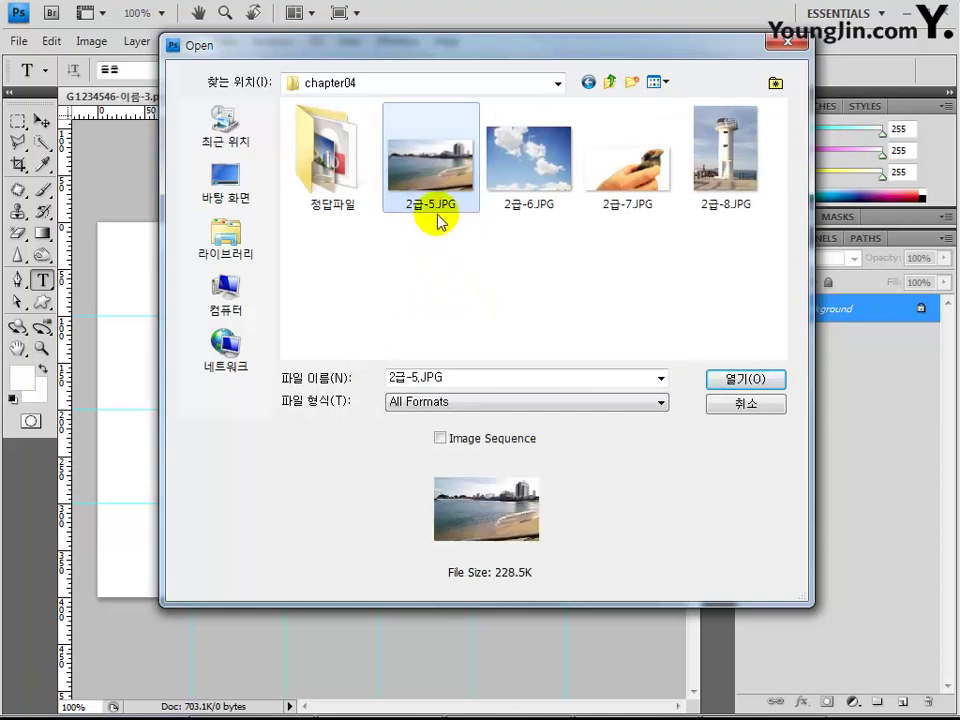
left_click(742, 183, "shift")
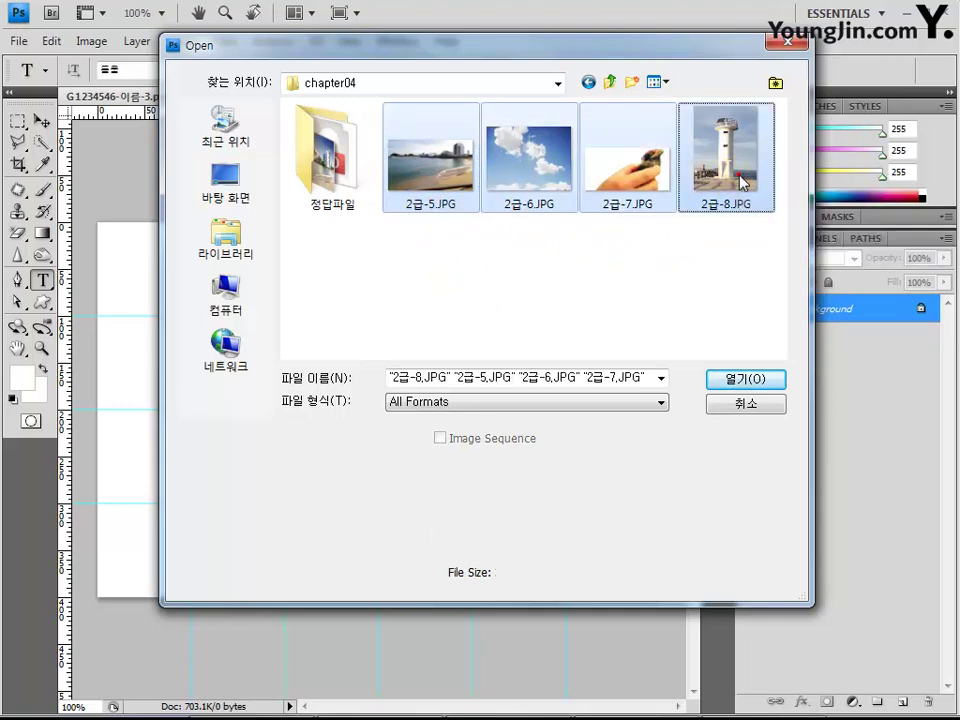
left_click(745, 384)
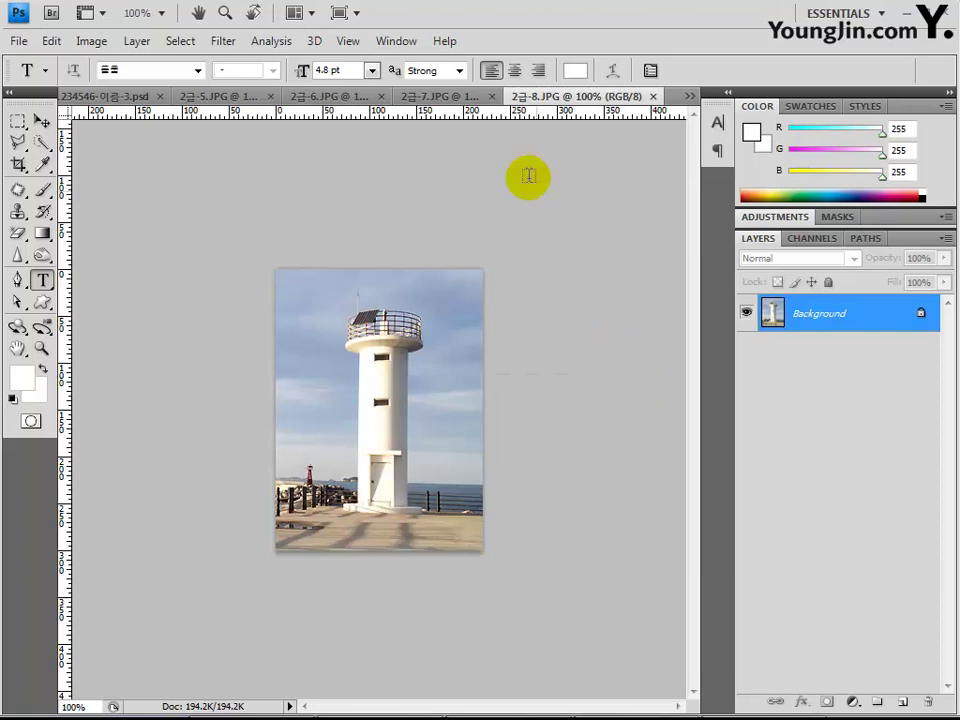
Step: Copy the entire beach image 2급-5.JPG and paste it into G1234546-이름-3.psd as a new layer
left_click(189, 100)
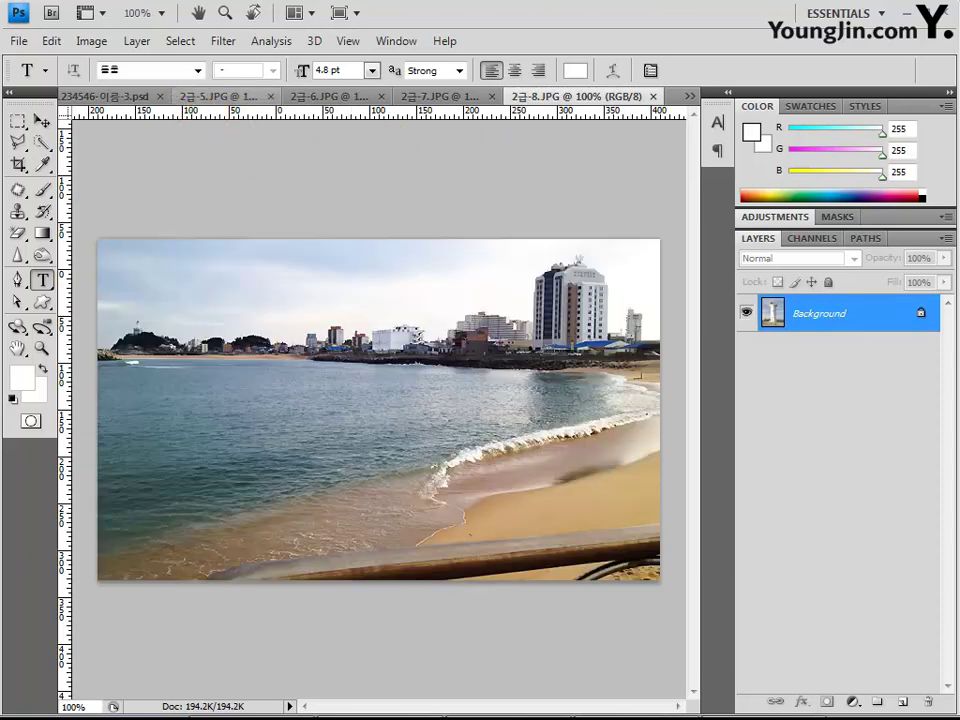
left_click(19, 121)
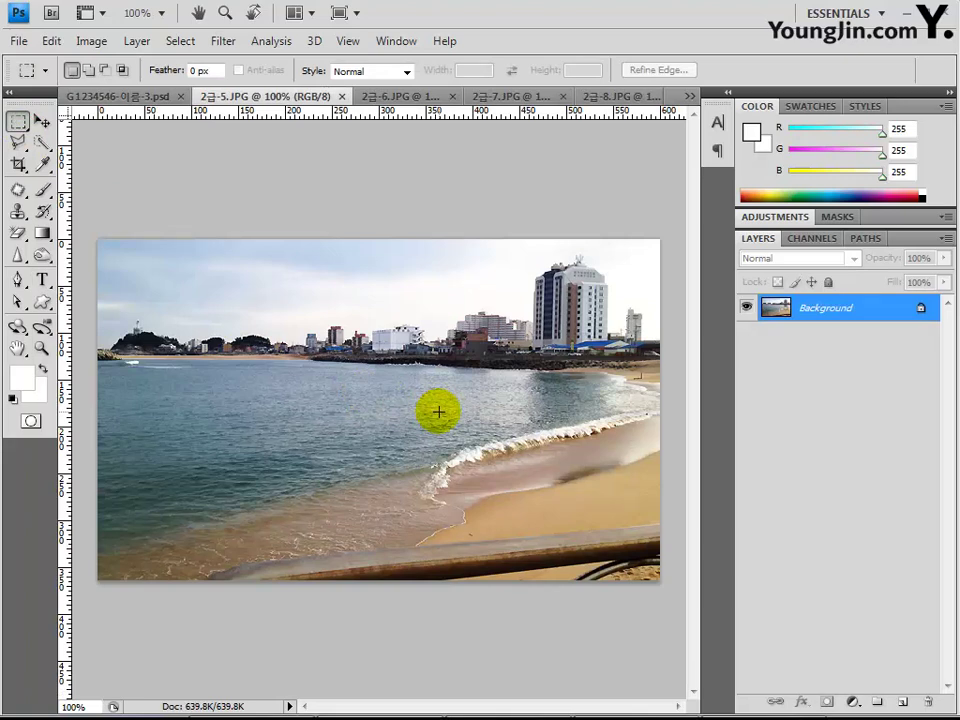
key("ctrl+a")
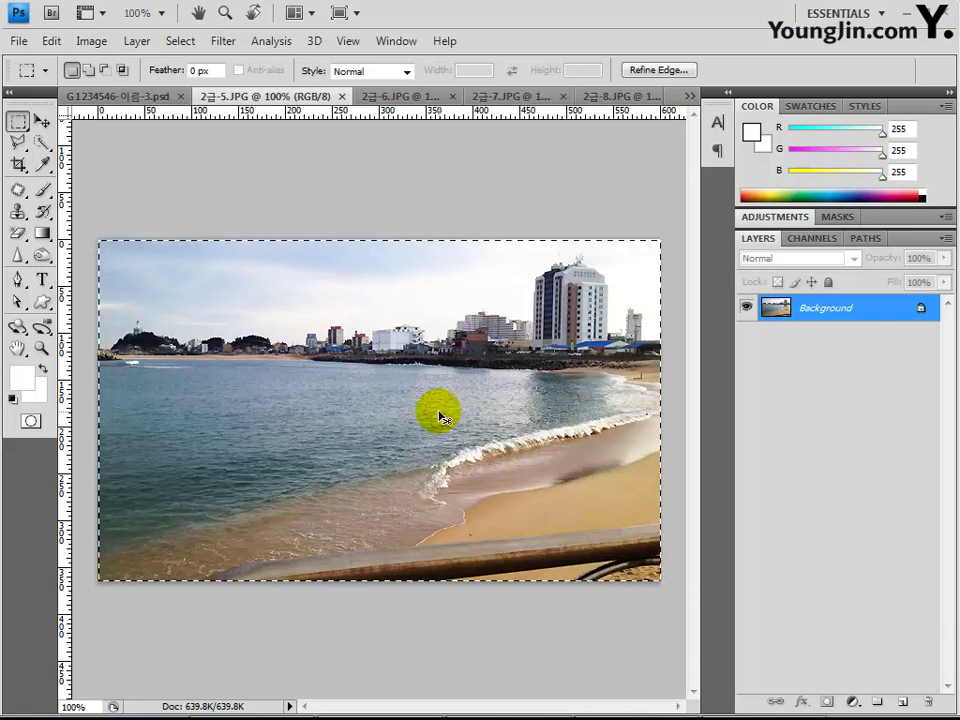
left_click(118, 96)
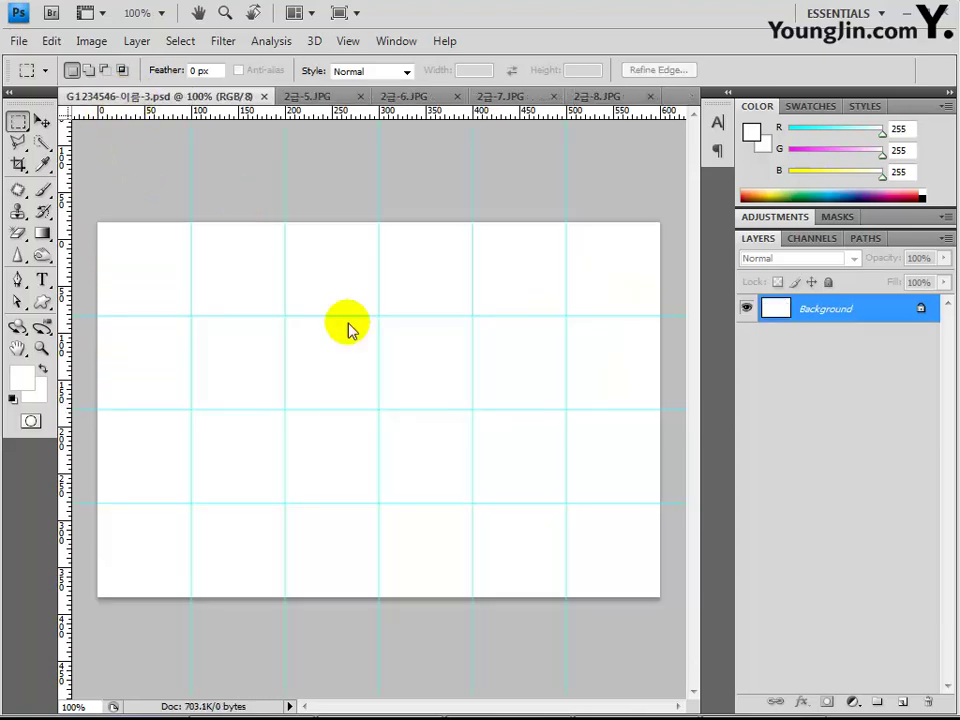
key("ctrl+v")
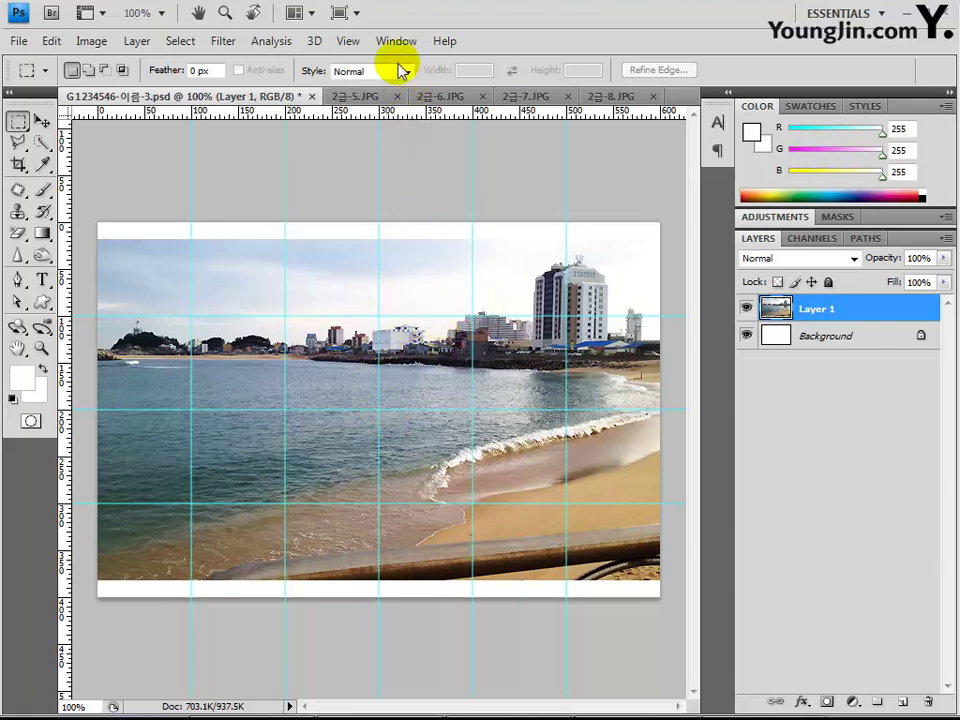
Step: Apply the Dry Brush filter to the beach layer with brush size 2, brush detail 8 and texture 1
left_click(224, 42)
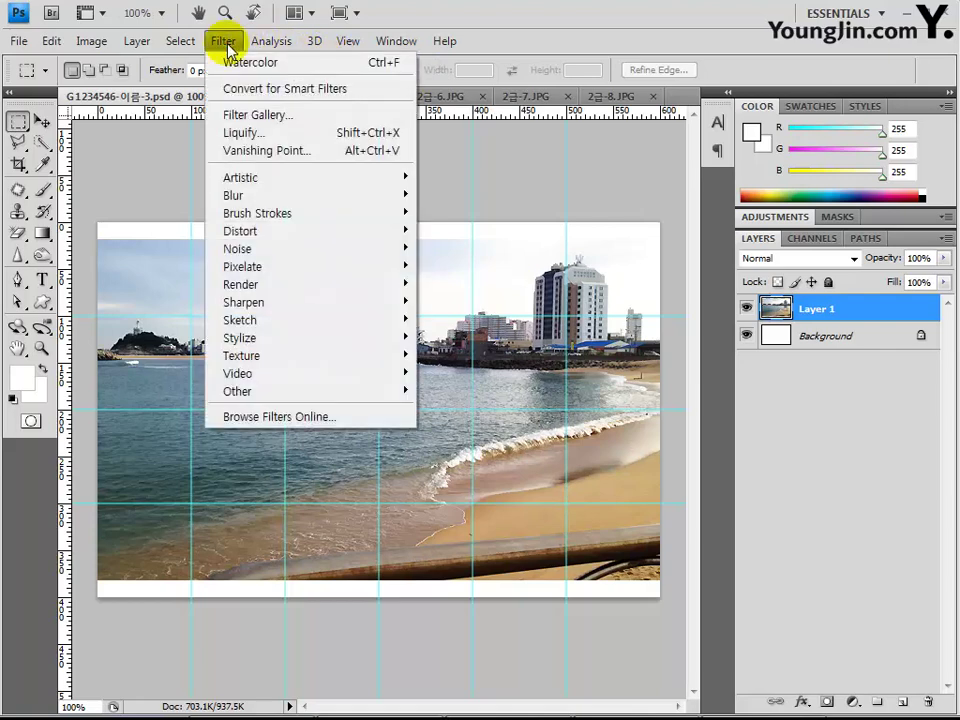
mouse_move(268, 177)
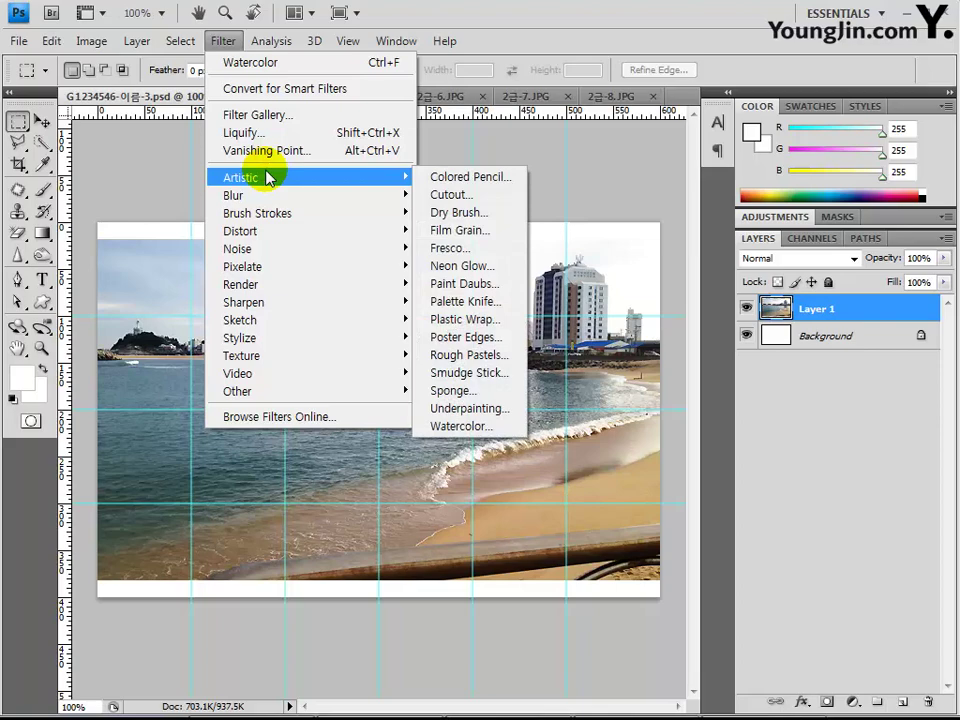
left_click(479, 215)
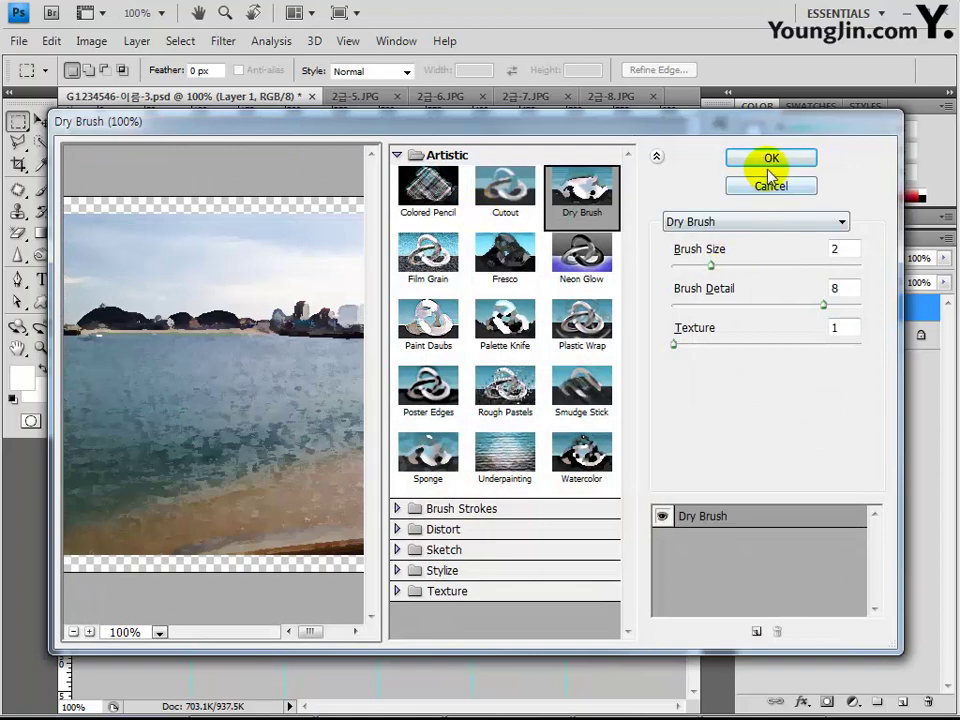
left_click(772, 160)
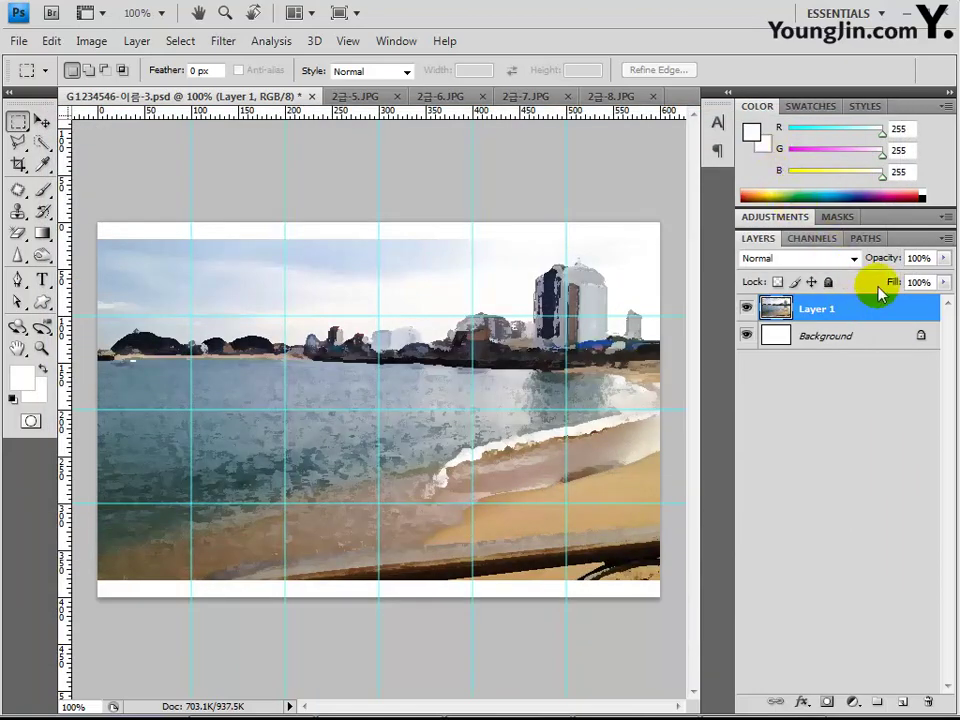
Step: Set the beach layer's opacity to 80% and move it straight down until its upper edge meets the 100 px guide
left_click(916, 258)
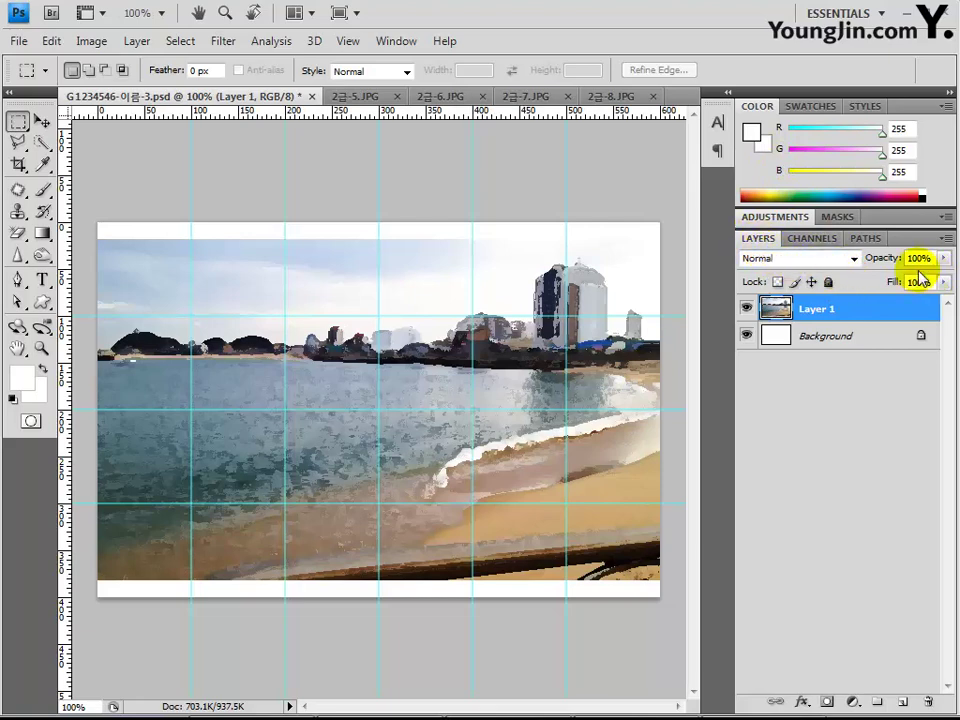
type("50")
key("Return")
type("80")
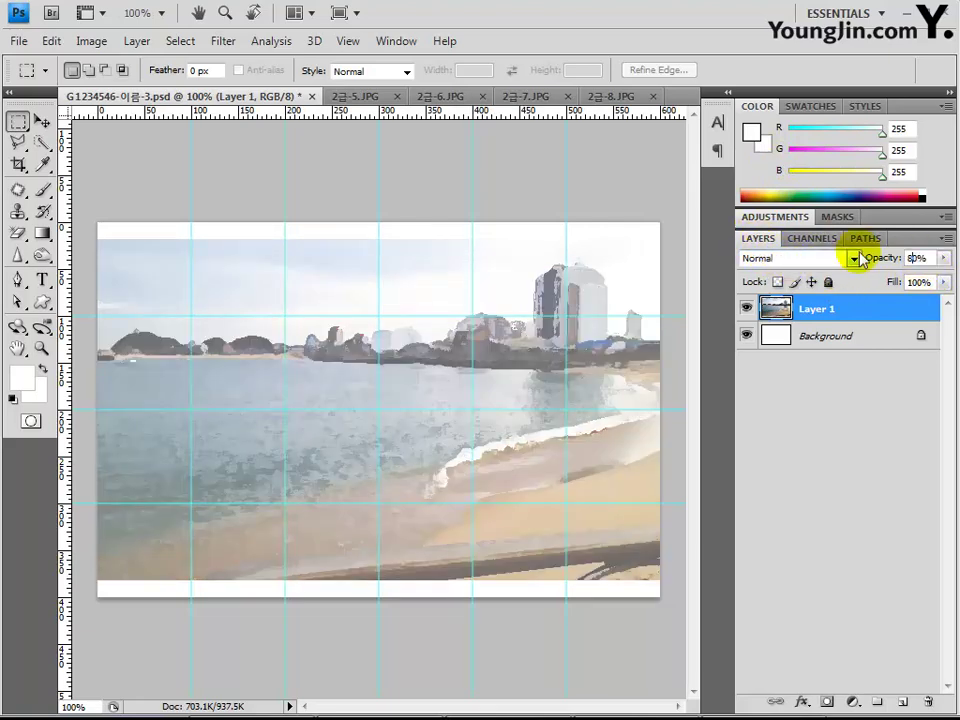
key("Return")
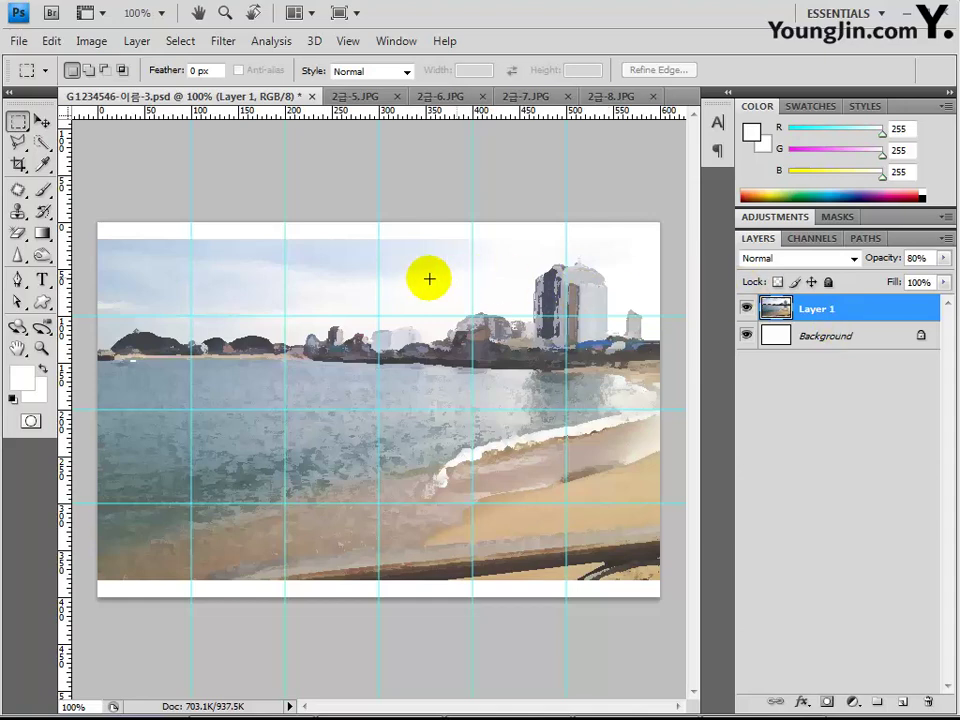
left_click(43, 120)
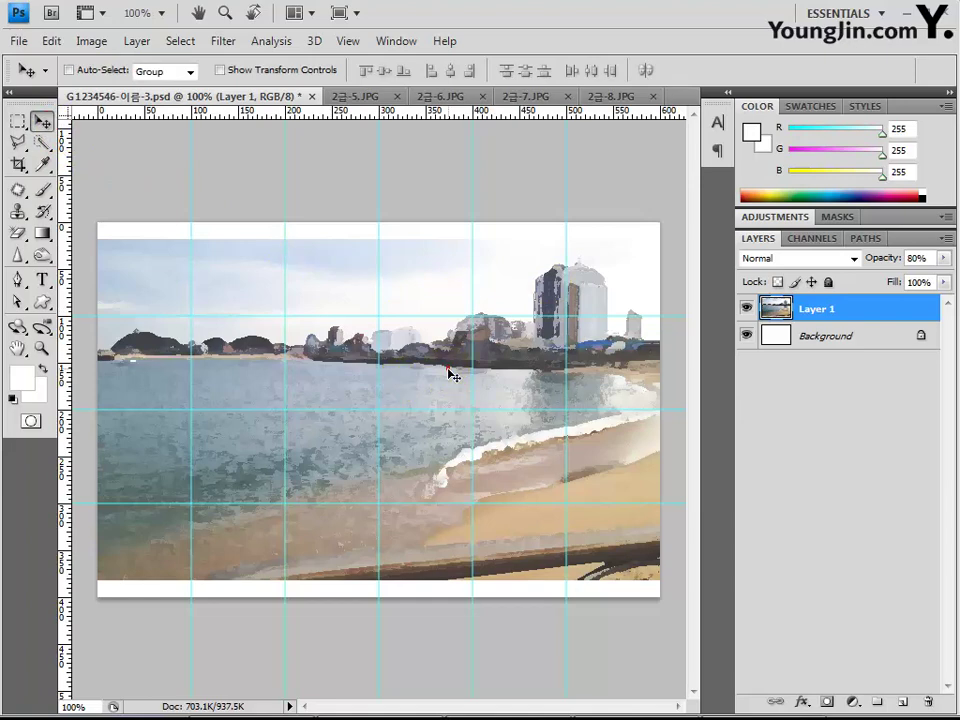
left_click_drag(450, 372, 450, 450)
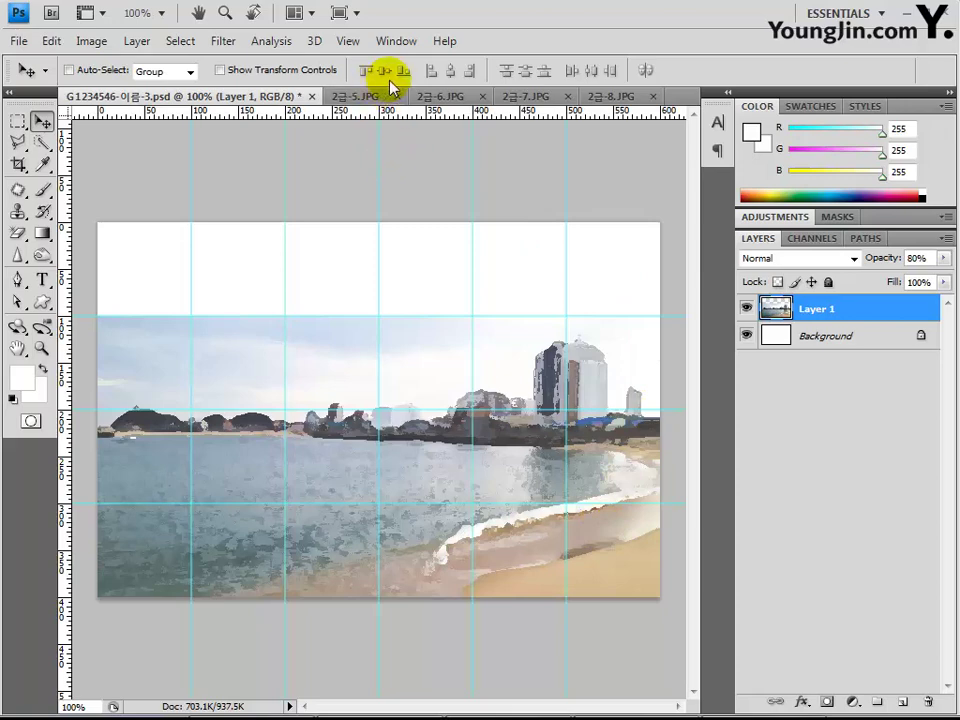
Step: Copy the entire sky image 2급-6.JPG and paste it into G1234546-이름-3.psd as a new layer
left_click(450, 96)
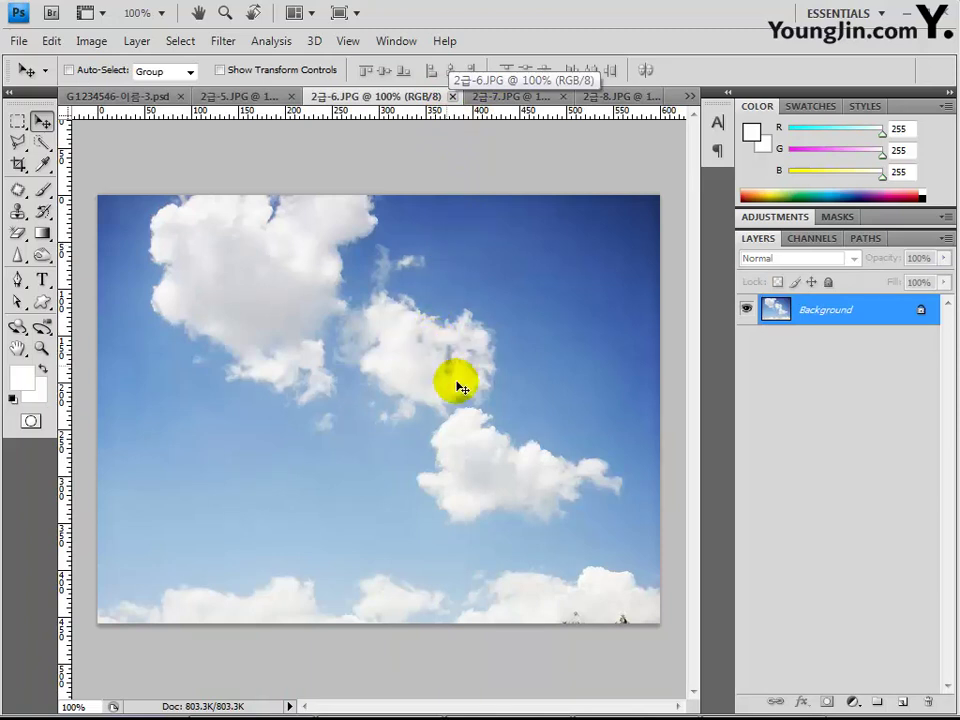
key("ctrl+a")
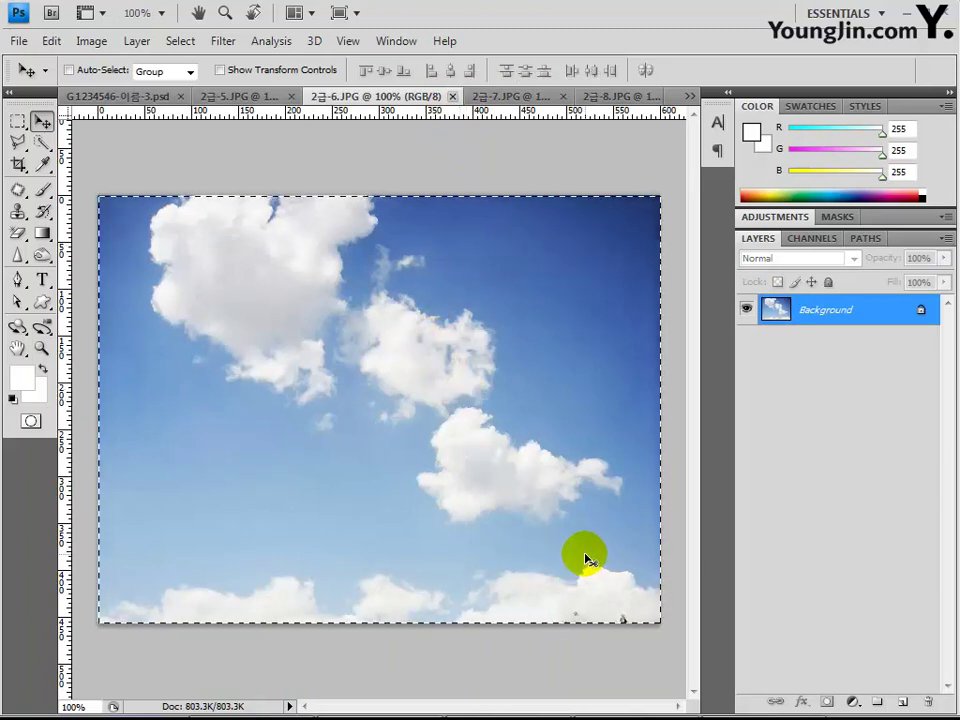
left_click(103, 97)
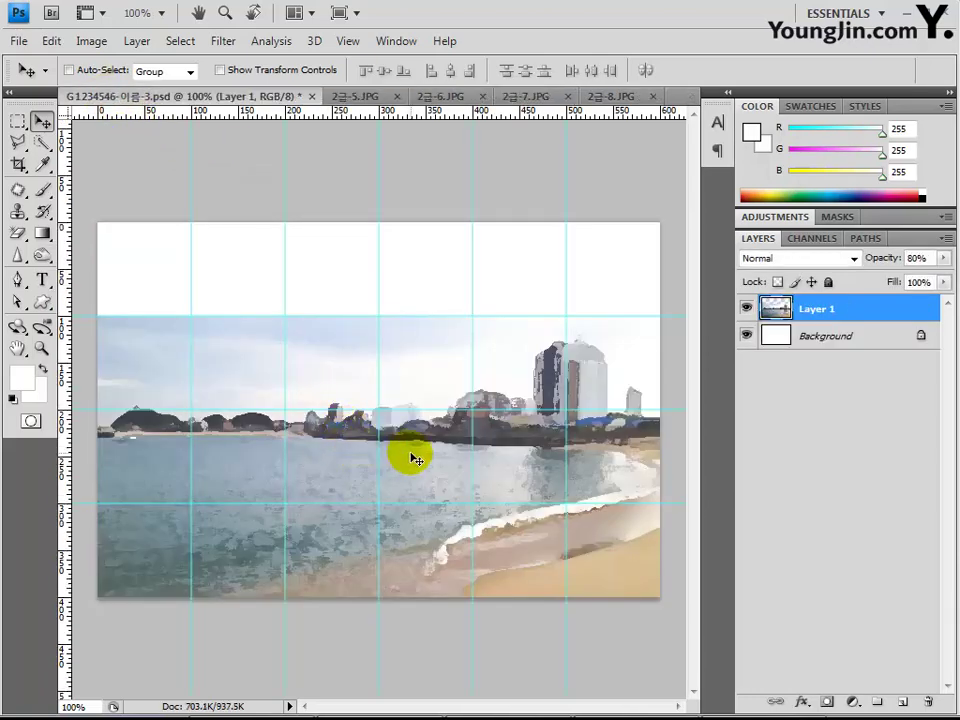
key("ctrl+v")
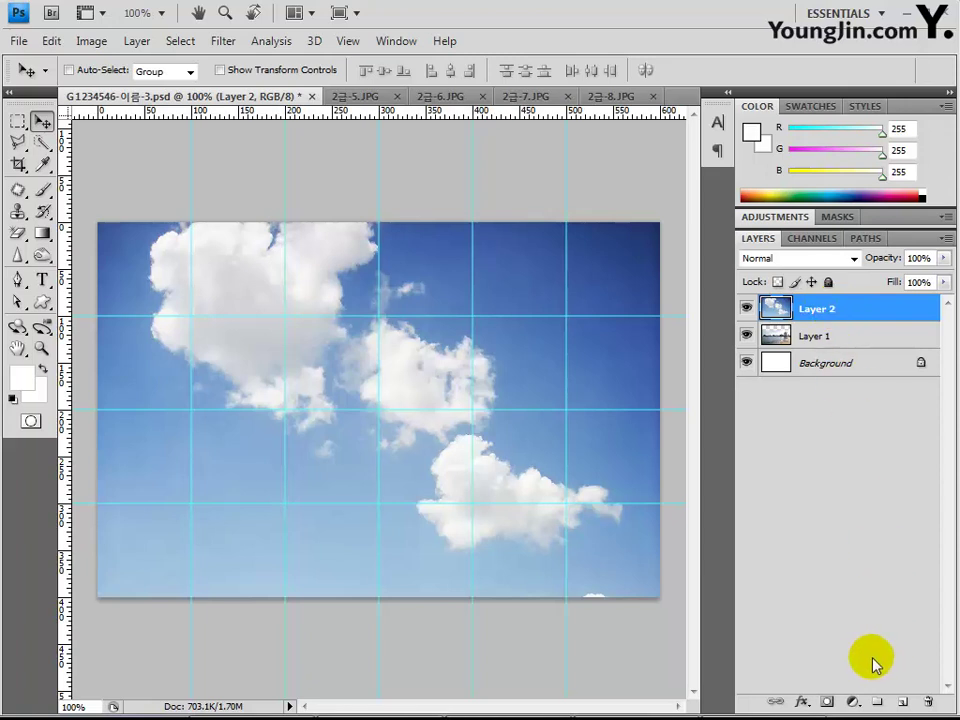
Step: Add a layer mask to the sky layer and fade it downward with a white-to-black linear gradient from about 30 px to 160 px
left_click(829, 703)
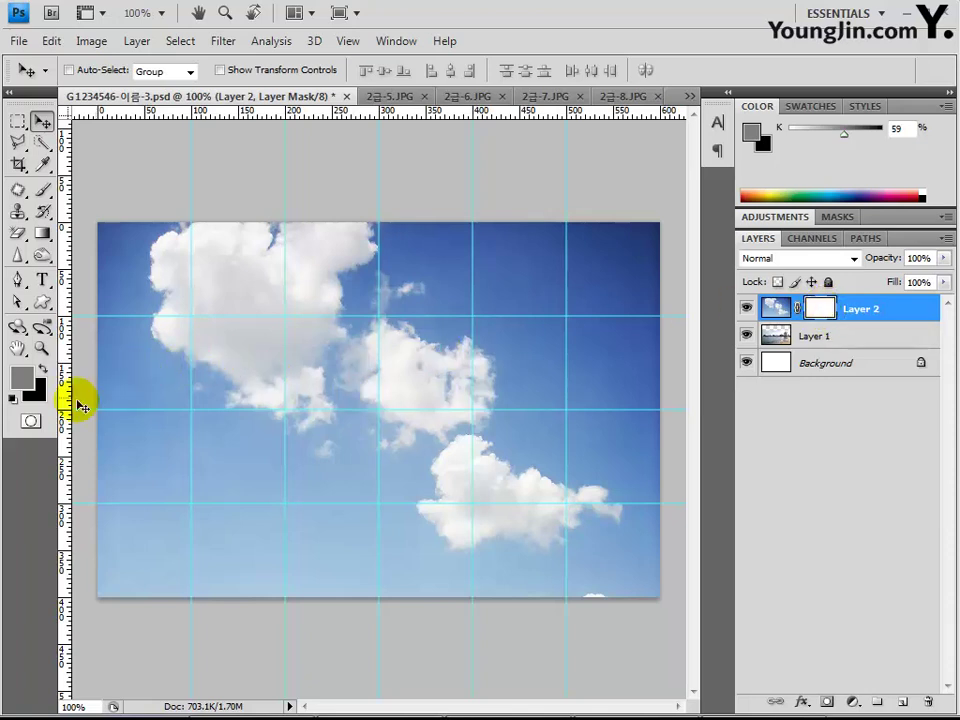
left_click(14, 399)
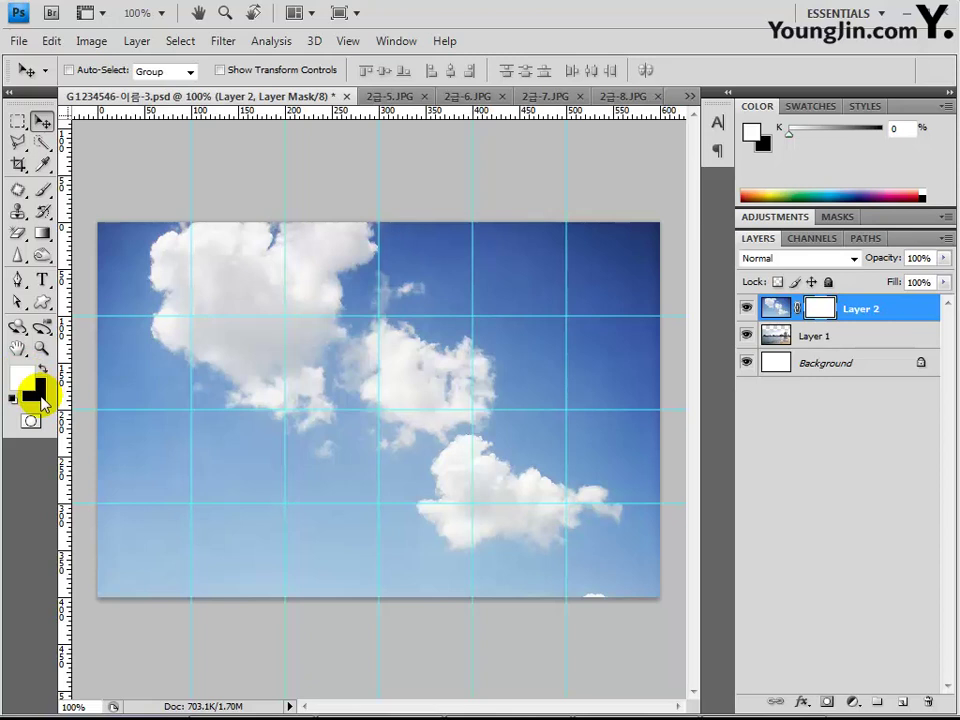
left_click(43, 233)
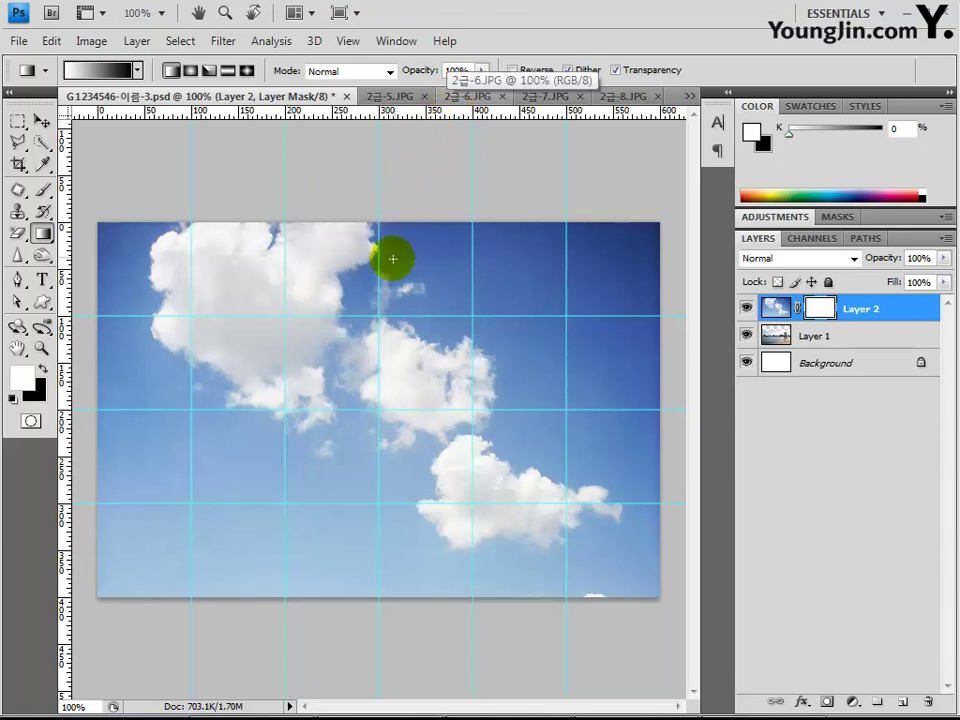
left_click_drag(394, 254, 399, 441)
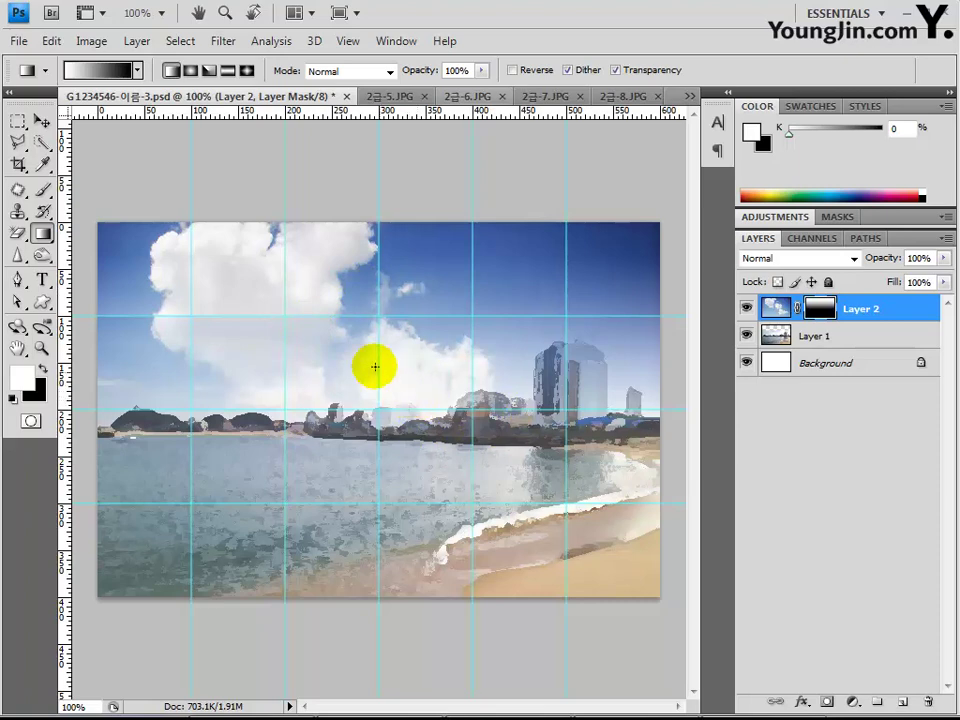
left_click_drag(378, 251, 378, 374)
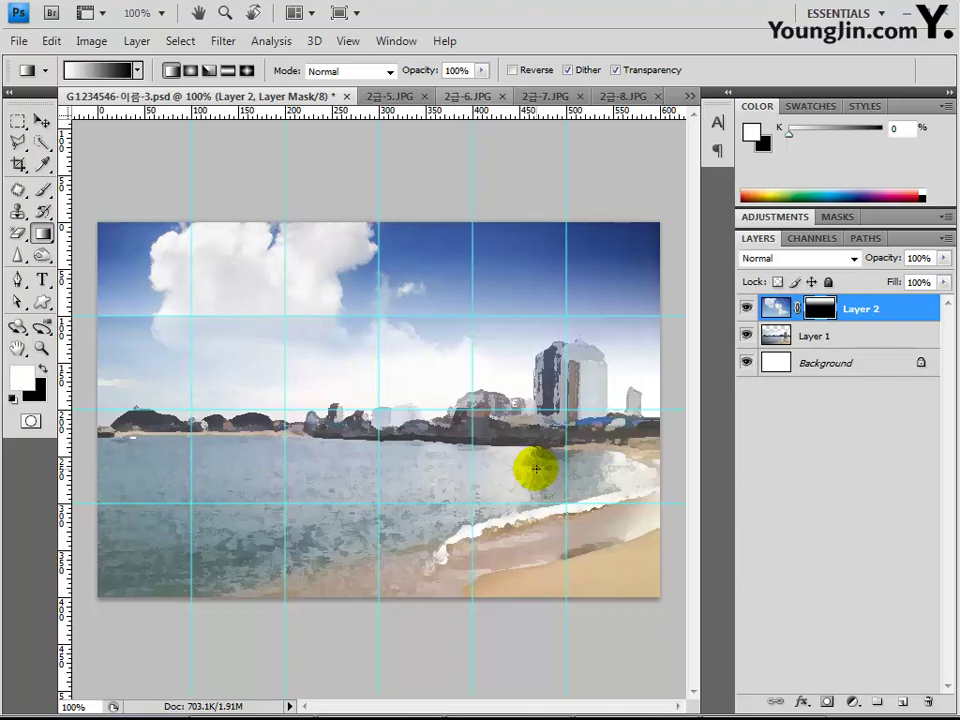
Step: Select the hand and shell in 2급-7.JPG by resetting the Magic Wand to its defaults, picking the white background and inverting the selection
left_click(549, 97)
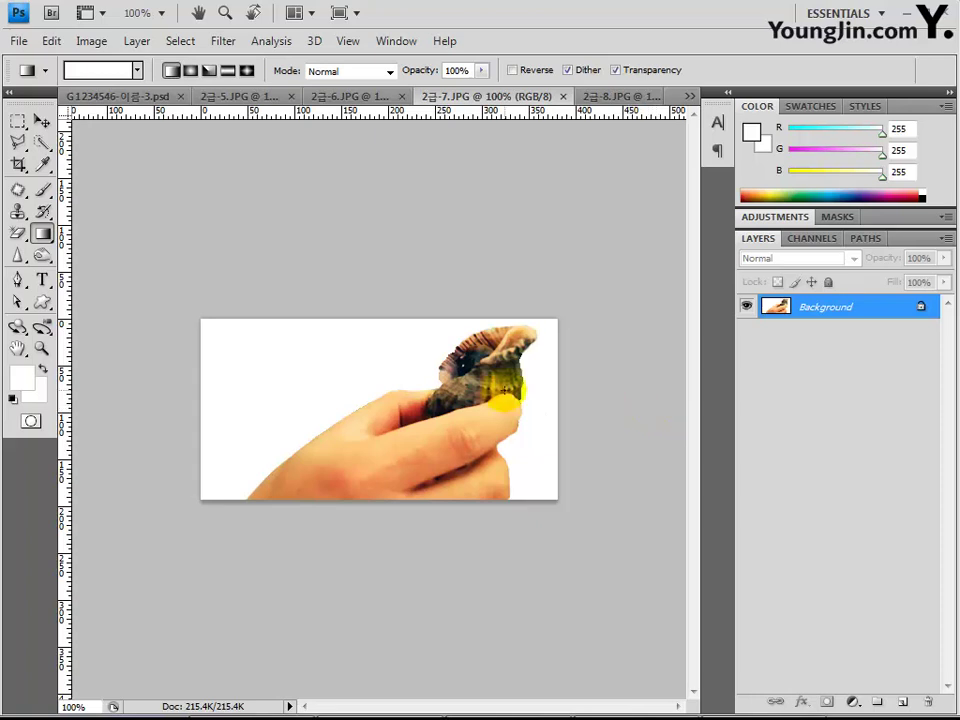
mouse_move(41, 142)
left_mouse_down()
mouse_move(154, 154)
mouse_move(150, 166)
left_mouse_up()
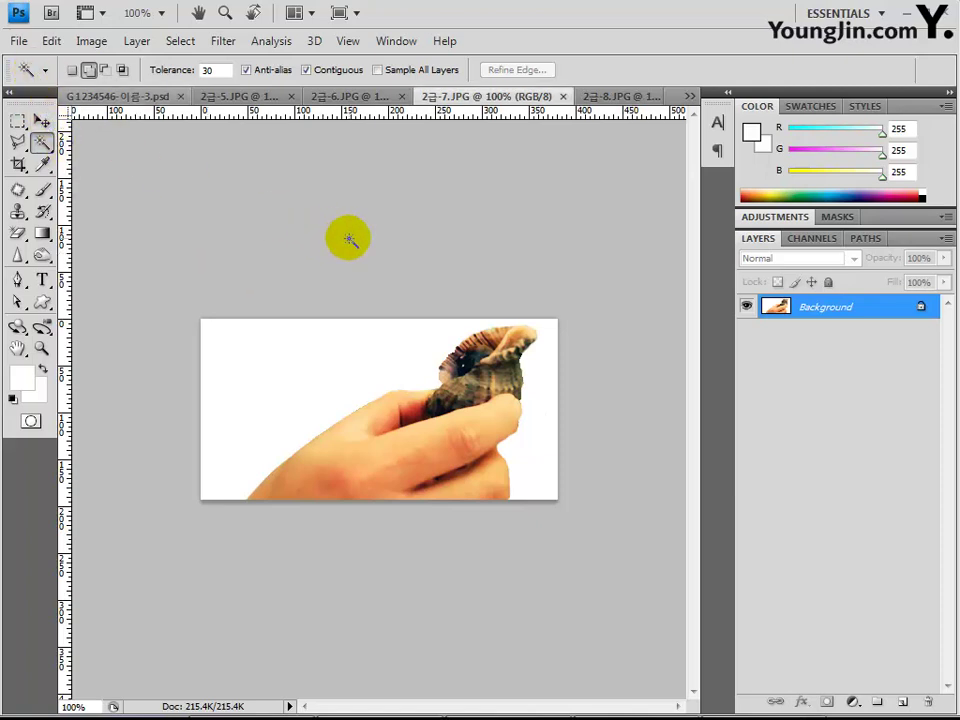
right_click(24, 70)
left_click(79, 68)
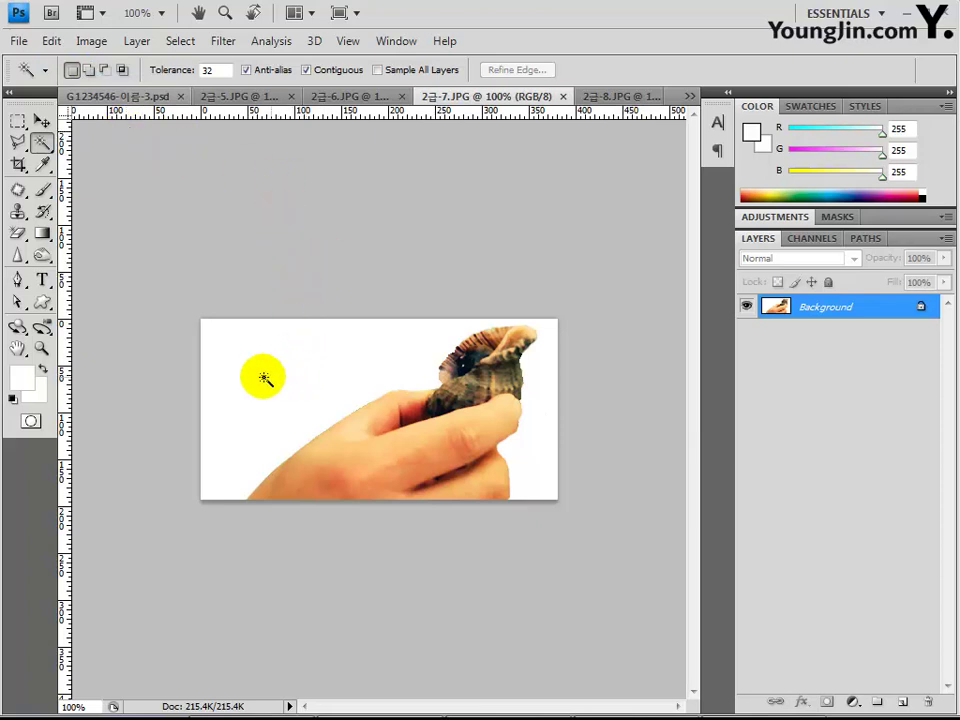
left_click(343, 369)
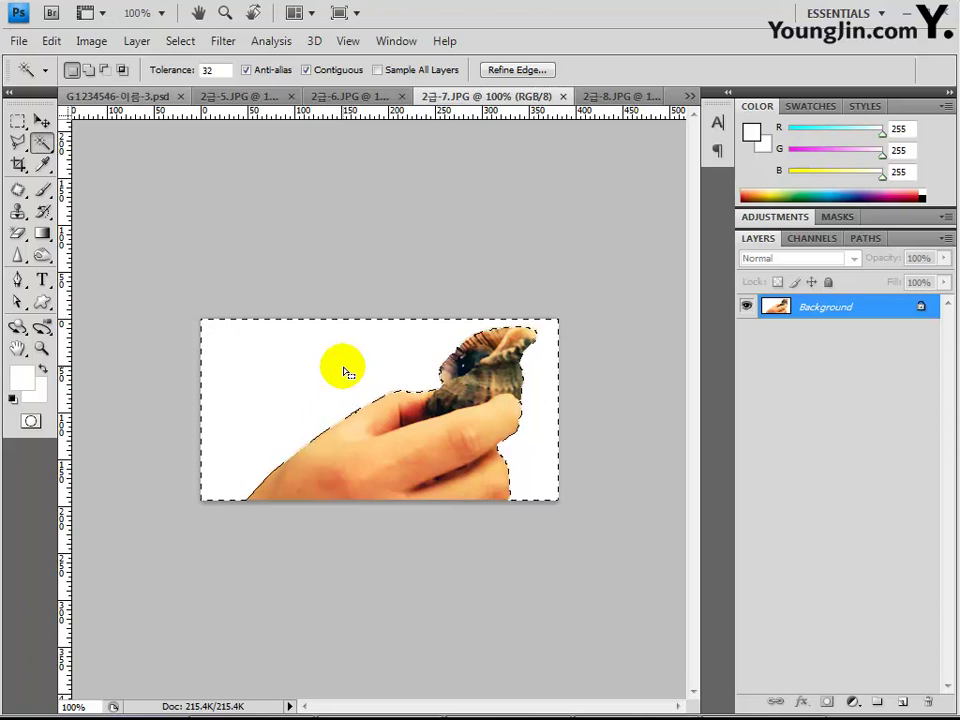
right_click(329, 357)
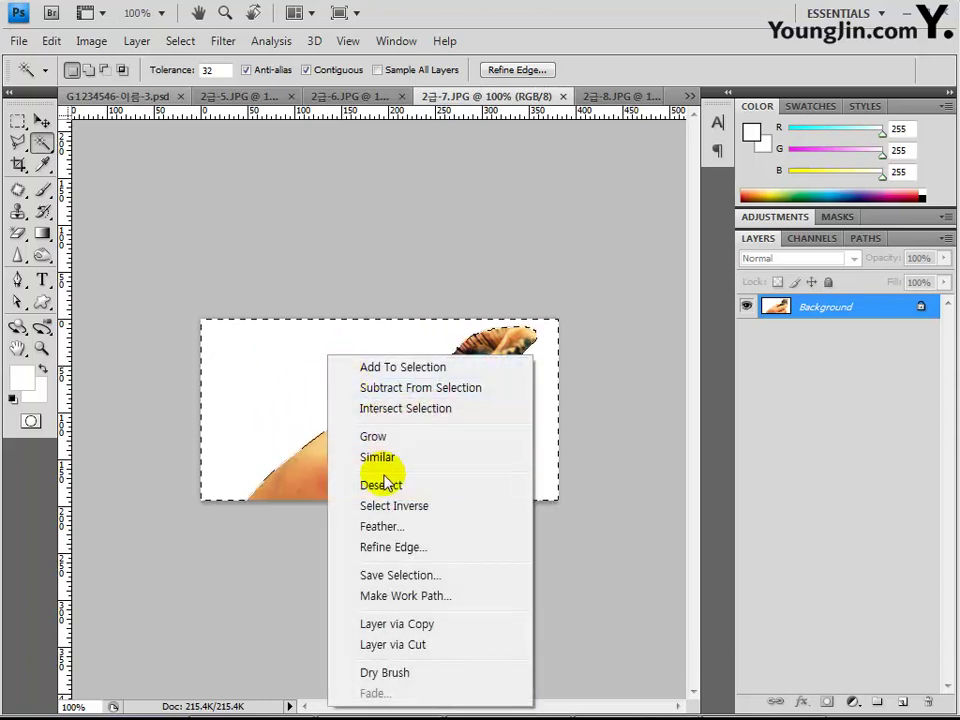
left_click(395, 506)
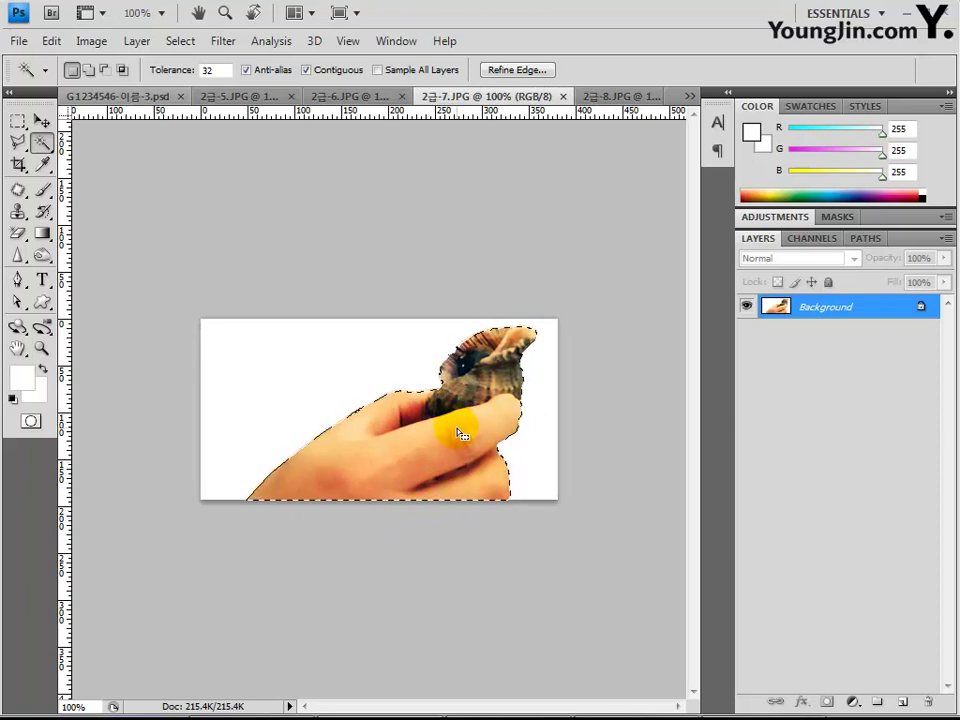
Step: Paste the copied hand and shell into G1234546-이름-3.psd and place them in the canvas's lower-left corner
left_click(130, 96)
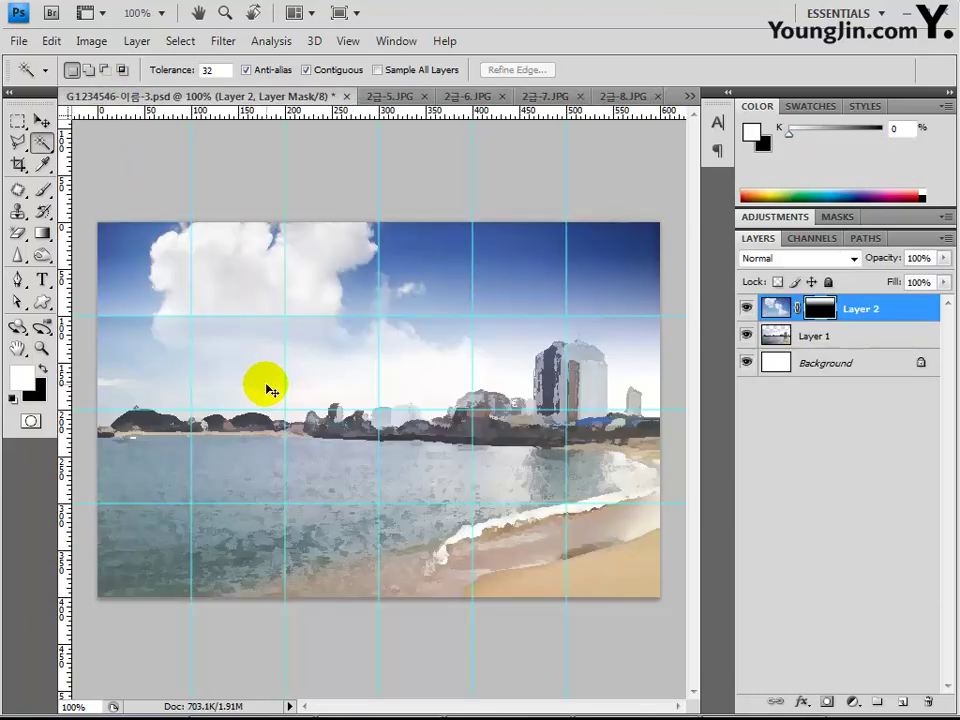
key("ctrl+v")
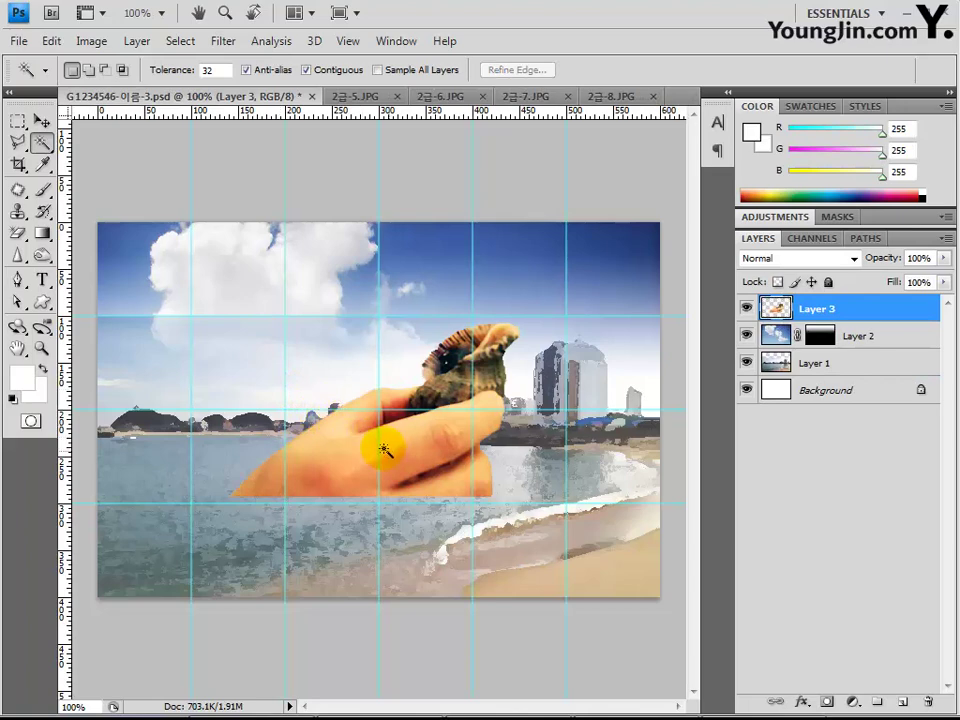
left_click(41, 120)
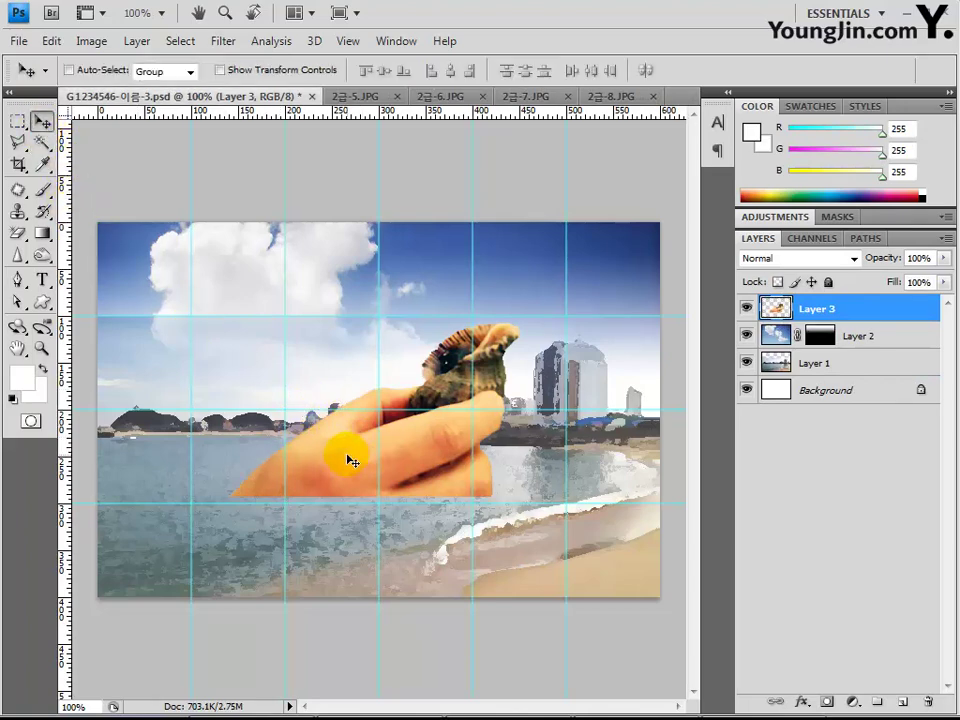
left_click_drag(351, 460, 219, 553)
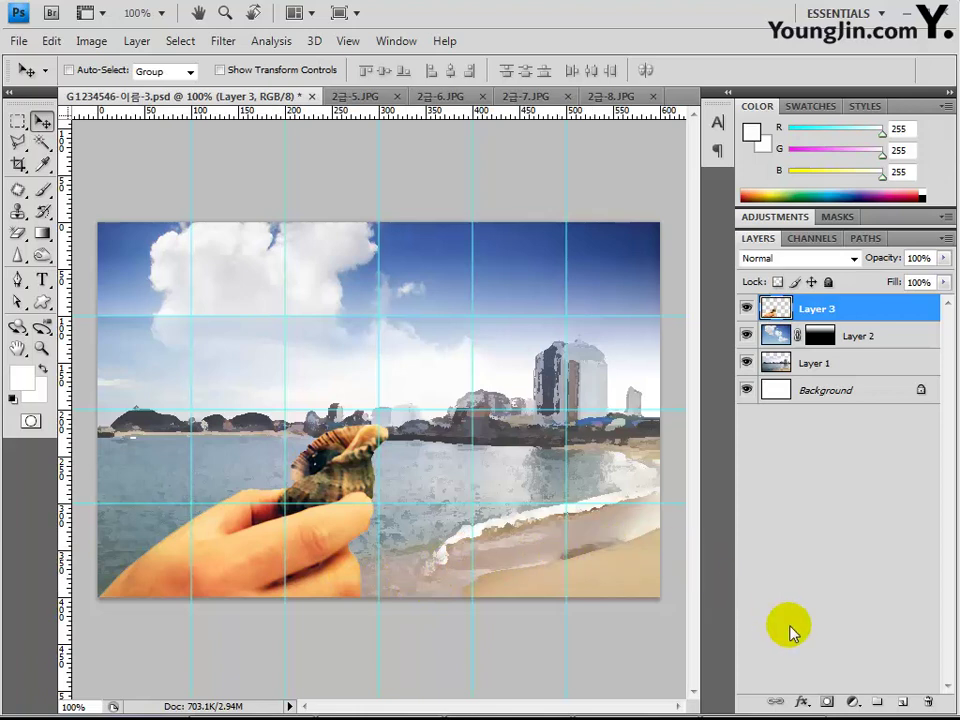
Step: Add a Drop Shadow with the default settings to the hand and shell layer
left_click(803, 702)
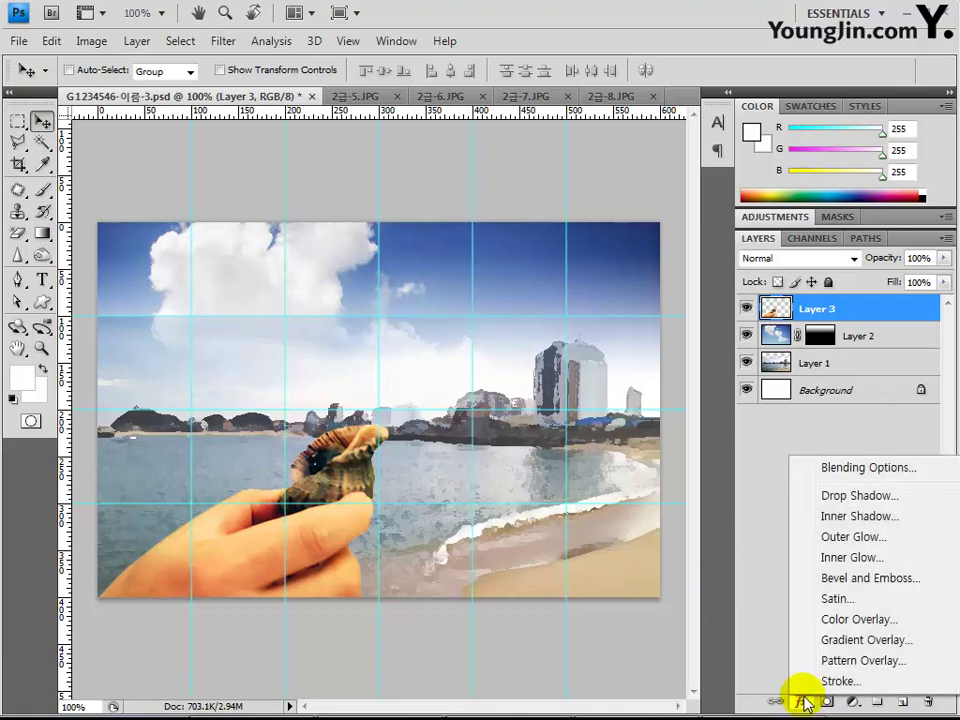
left_click(832, 497)
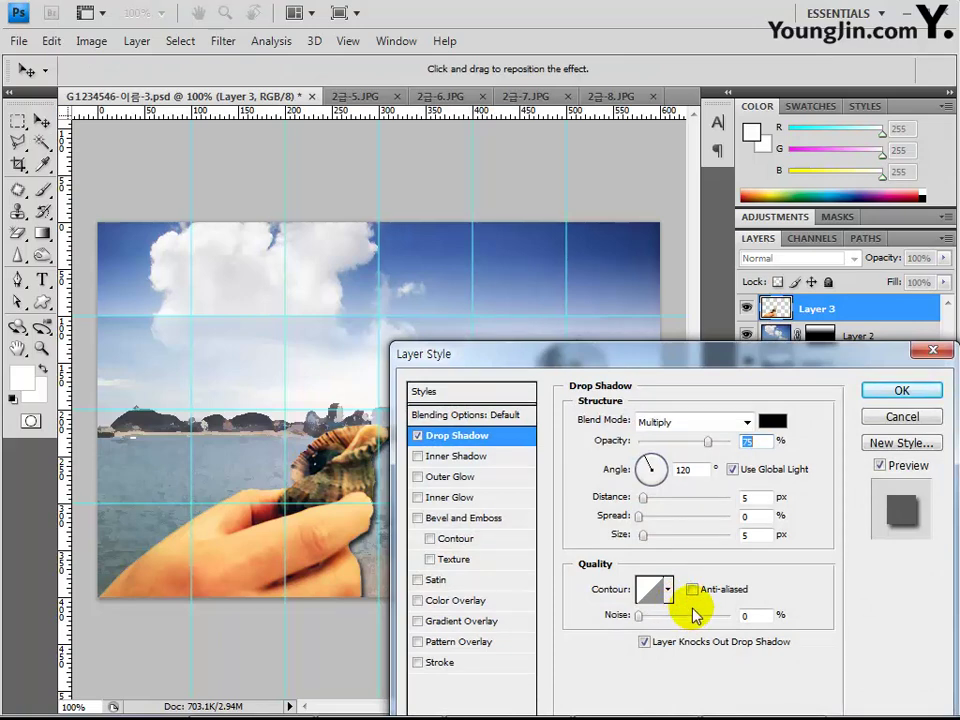
left_click(901, 390)
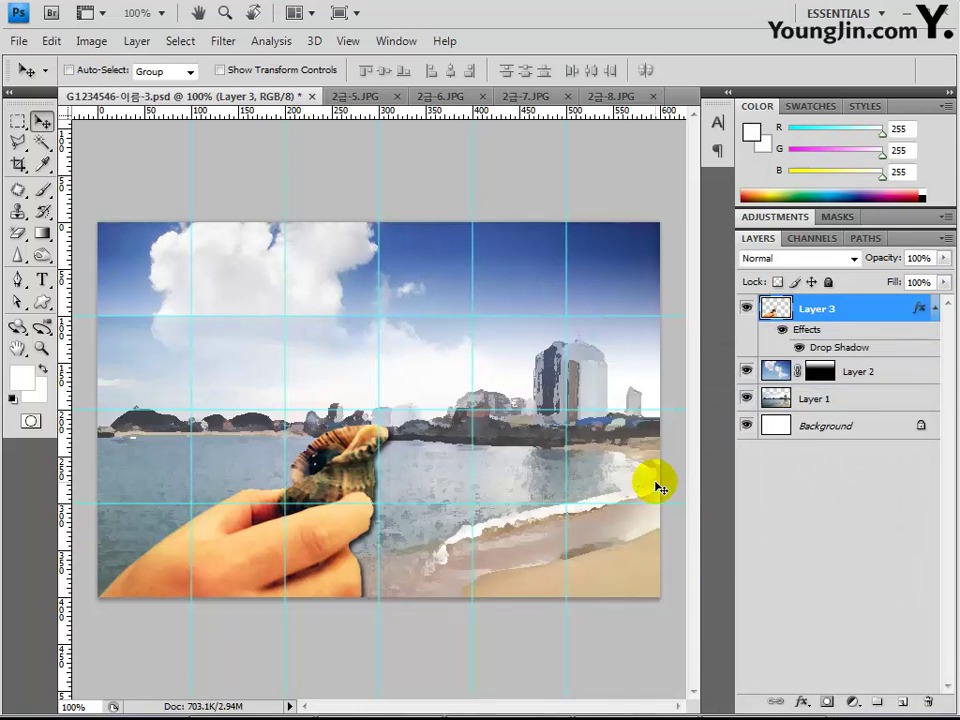
Step: Select the white lighthouse tower and its railing in 2급-8.JPG using the Quick Selection tool with a 20 px brush
left_click(608, 96)
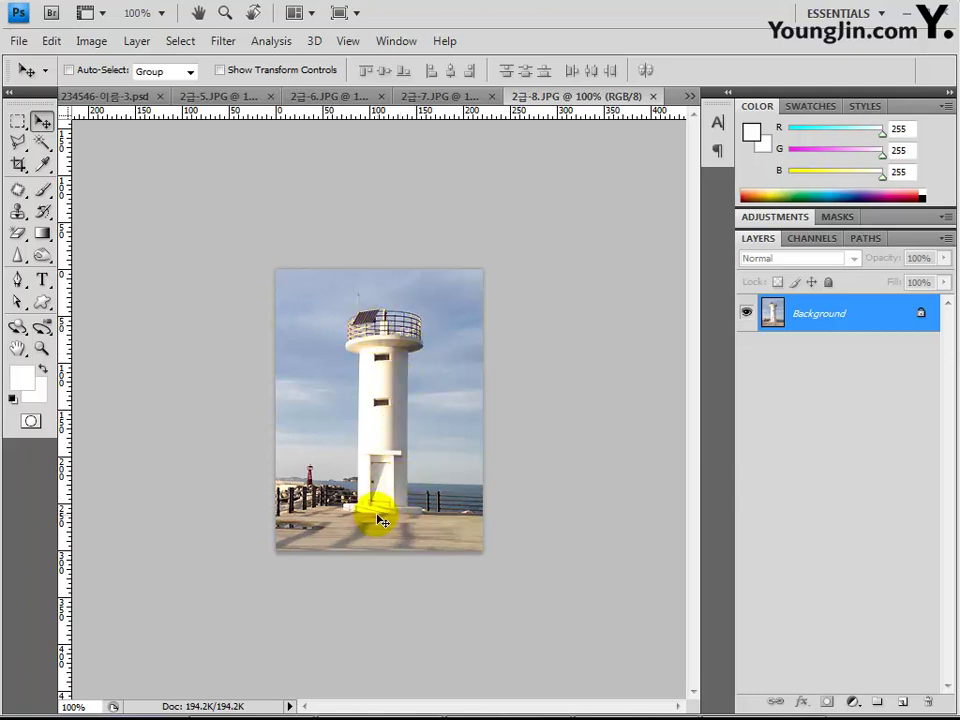
left_click(40, 141)
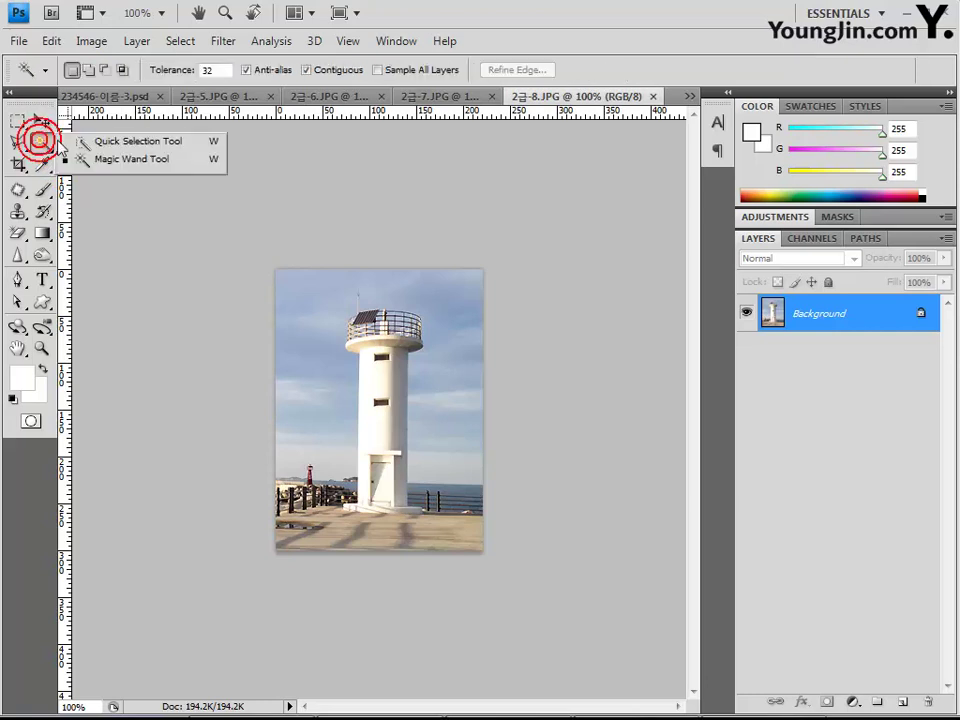
left_click(127, 150)
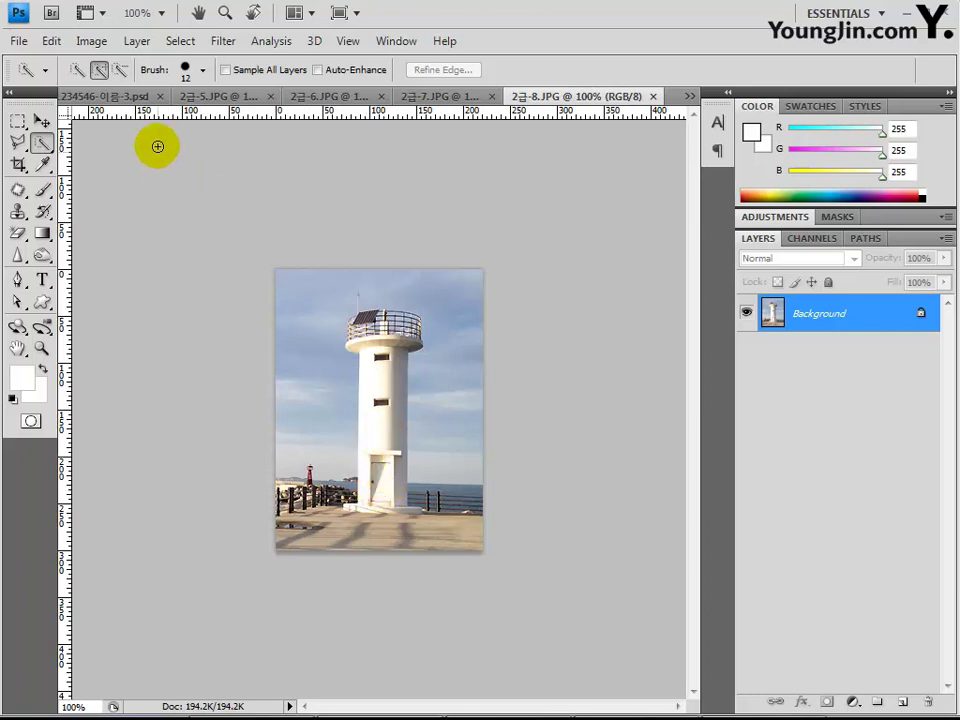
left_click(186, 70)
left_click(253, 104)
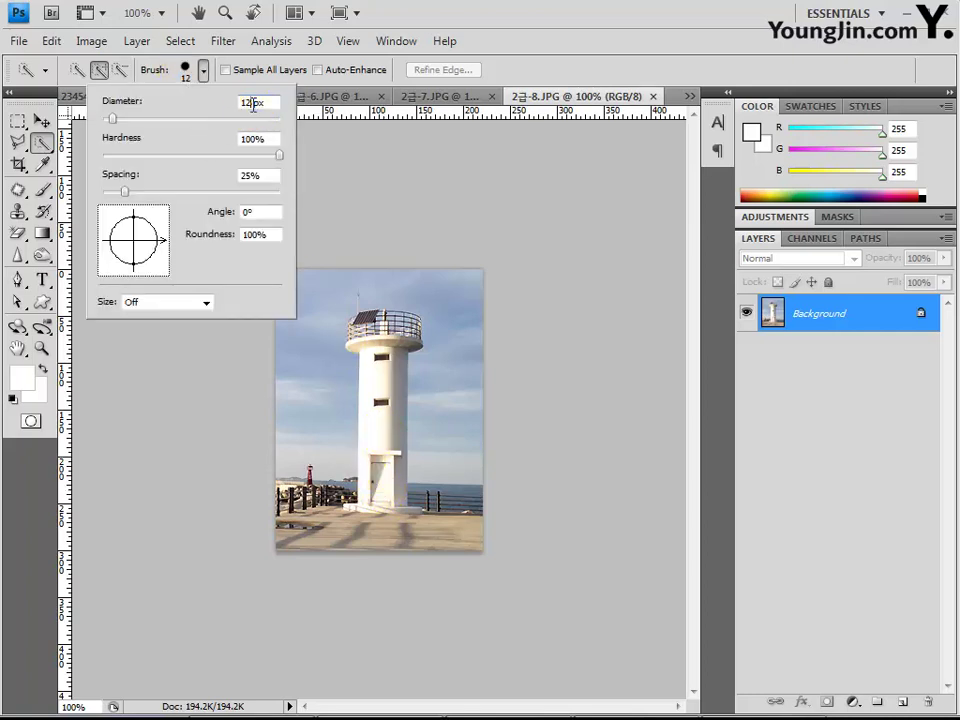
type("20")
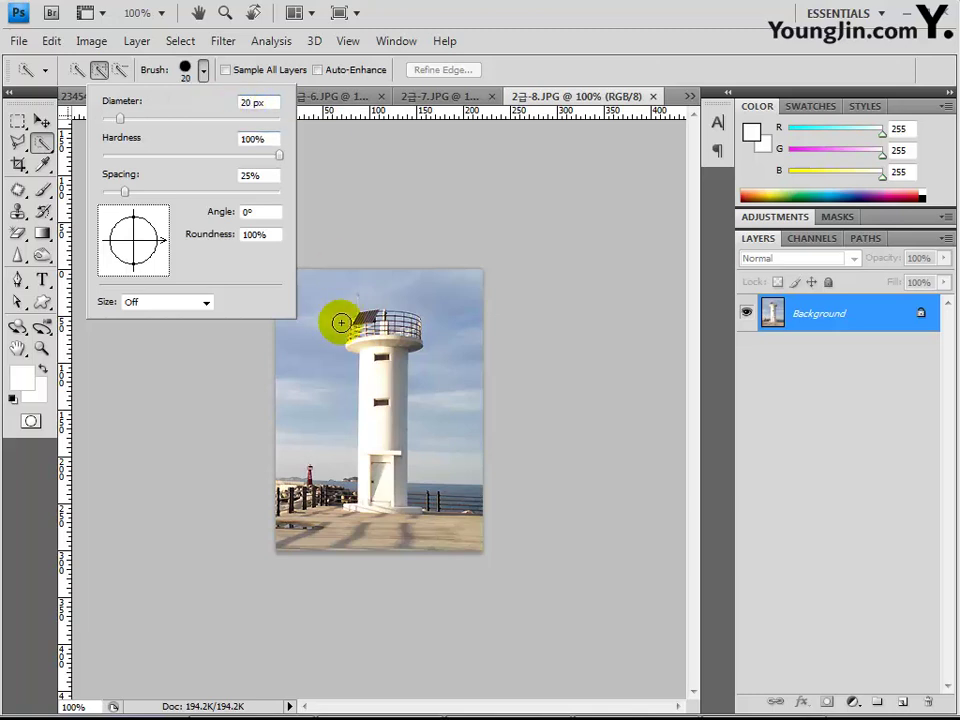
mouse_move(396, 399)
left_mouse_down()
mouse_move(383, 503)
mouse_move(362, 453)
mouse_move(358, 330)
mouse_move(385, 337)
mouse_move(392, 317)
mouse_move(410, 336)
mouse_move(410, 323)
mouse_move(384, 379)
mouse_move(409, 321)
mouse_move(354, 321)
left_mouse_up()
left_click_drag(414, 396, 405, 320)
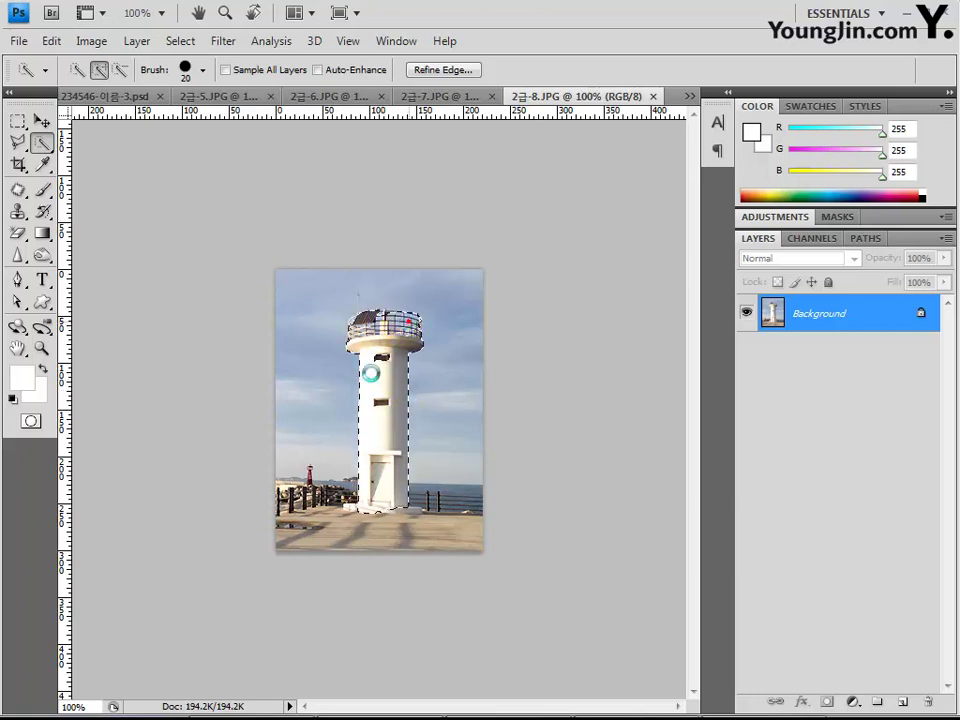
Step: Refine the lighthouse selection with an 8 px brush, adding the base steps and the dark window and trimming the ground below
mouse_move(345, 459)
left_mouse_down()
mouse_move(392, 498)
mouse_move(394, 530)
mouse_move(351, 517)
mouse_move(413, 511)
mouse_move(359, 511)
mouse_move(475, 523)
mouse_move(459, 530)
mouse_move(424, 497)
left_mouse_up()
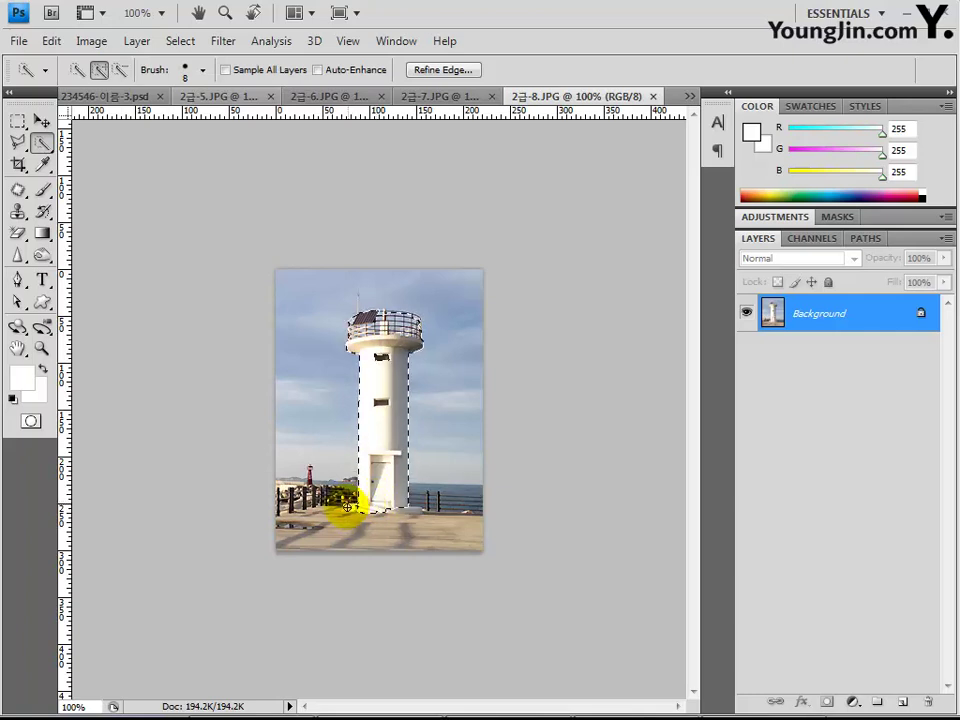
mouse_move(352, 505)
left_mouse_down()
mouse_move(428, 517)
mouse_move(411, 509)
mouse_move(352, 516)
mouse_move(386, 517)
left_mouse_up()
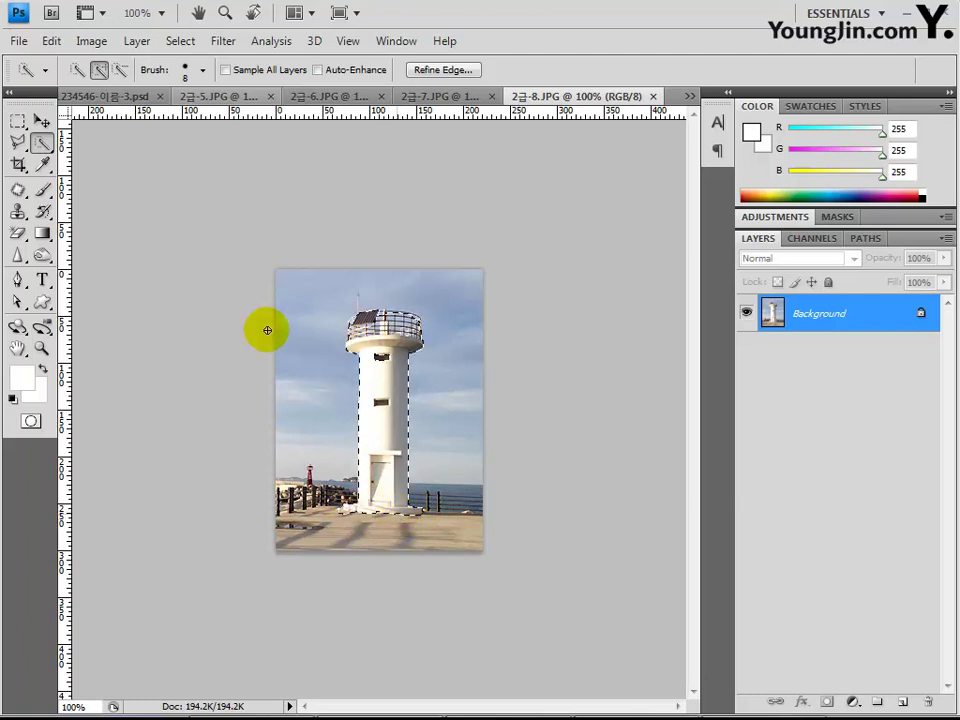
left_click(121, 74)
mouse_move(332, 514)
left_mouse_down()
mouse_move(368, 518)
mouse_move(345, 526)
mouse_move(345, 508)
mouse_move(369, 523)
mouse_move(414, 510)
mouse_move(417, 519)
left_mouse_up()
left_click_drag(461, 549, 461, 548)
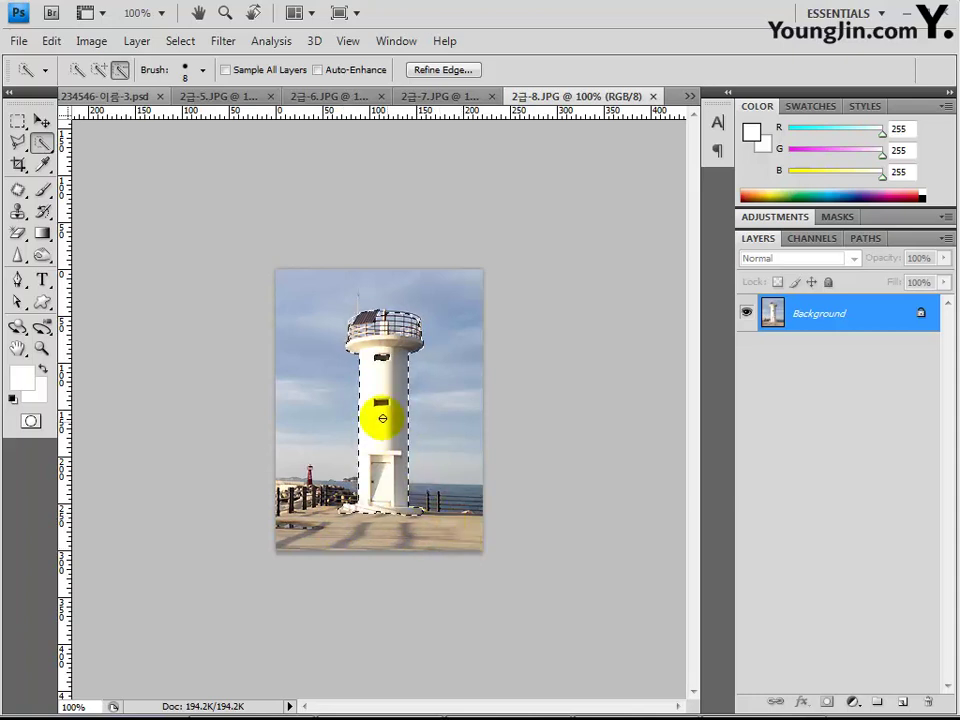
left_click(100, 71)
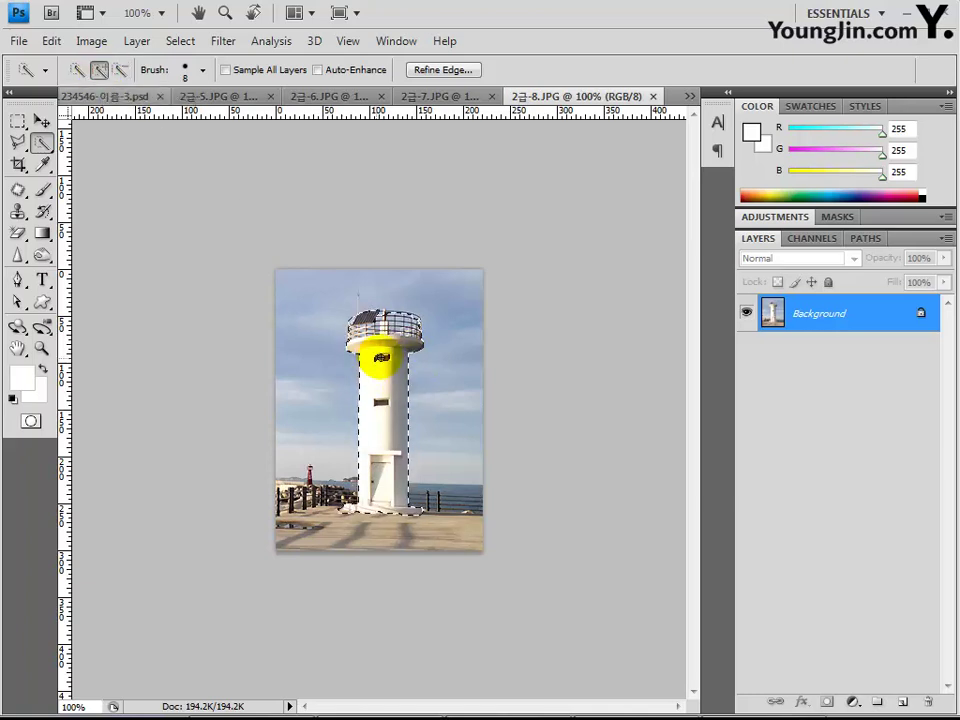
mouse_move(381, 356)
left_mouse_down()
mouse_move(381, 369)
mouse_move(376, 354)
left_mouse_up()
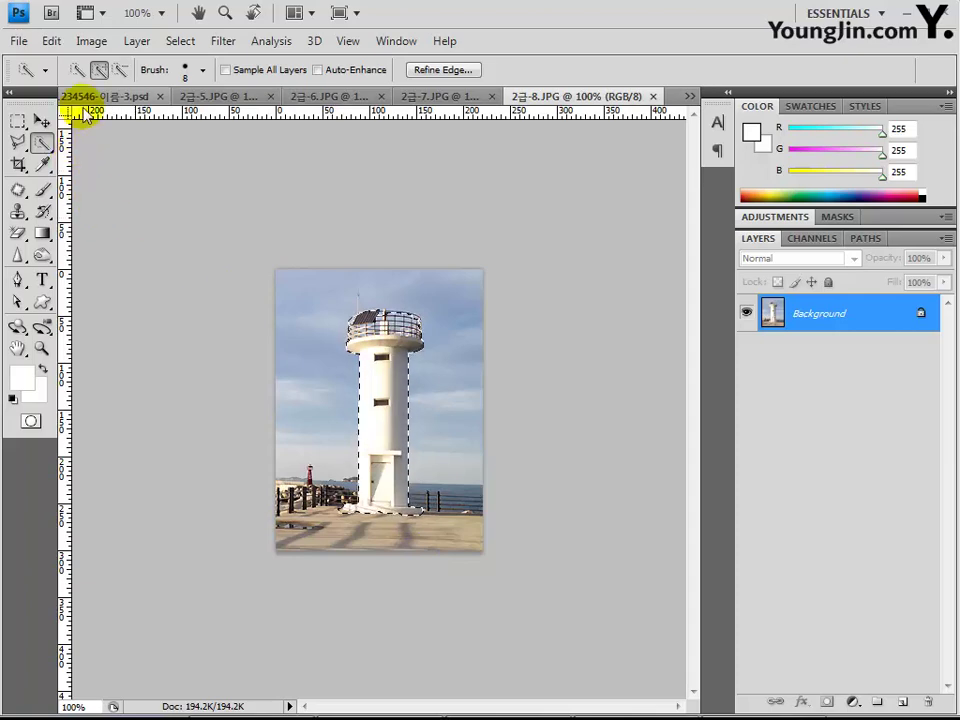
Step: Copy the selected lighthouse into G1234546-이름-3.psd and place it beside the buildings near the canvas's right edge
left_click(110, 100)
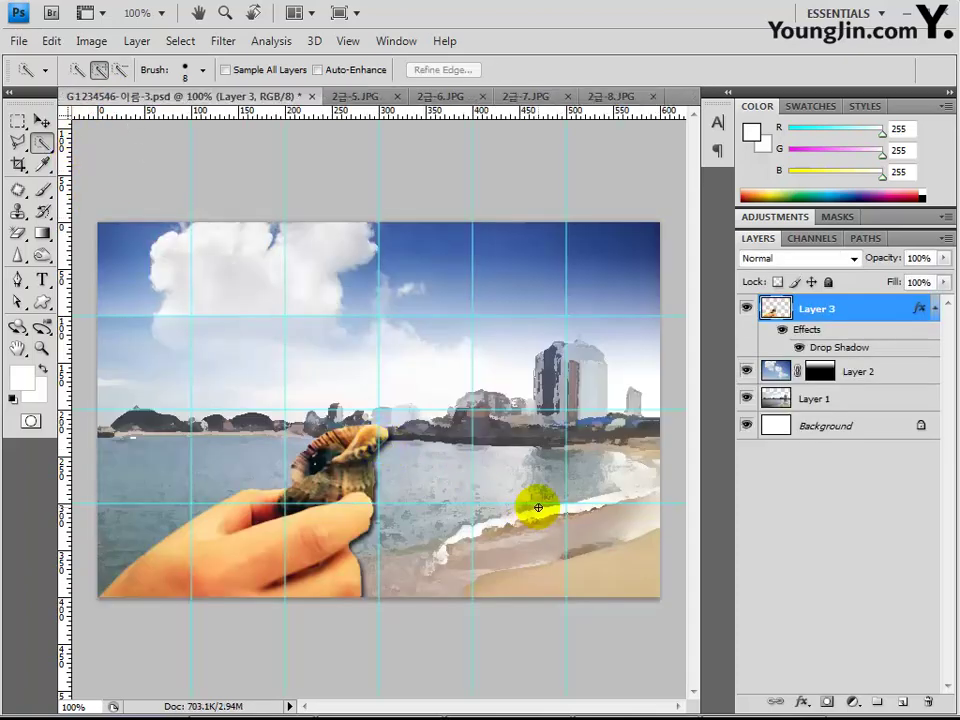
key("ctrl+v")
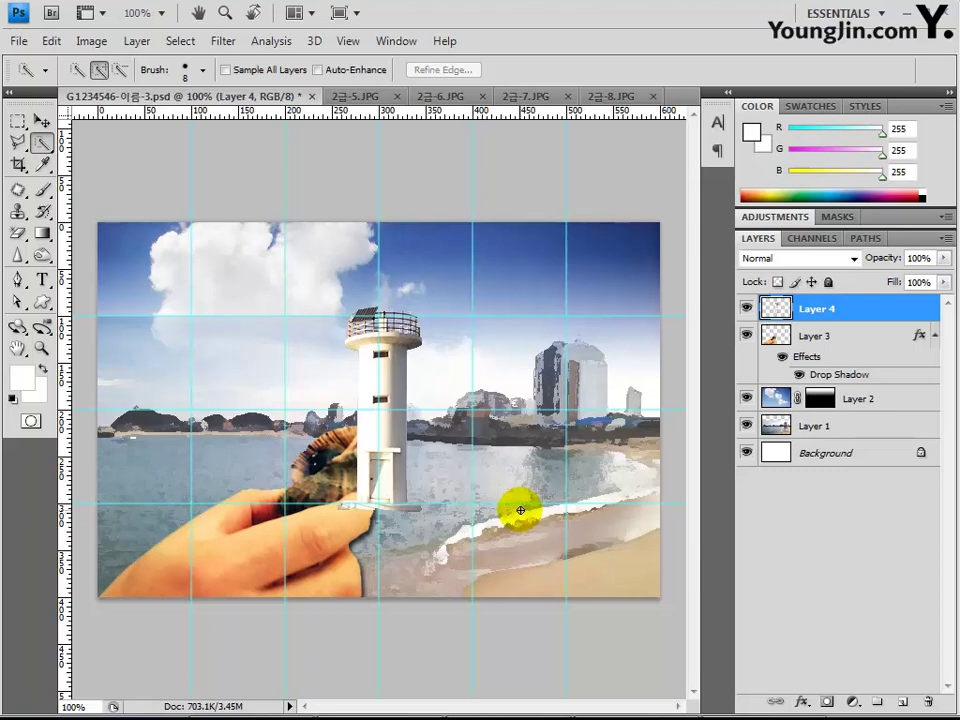
left_click(41, 120)
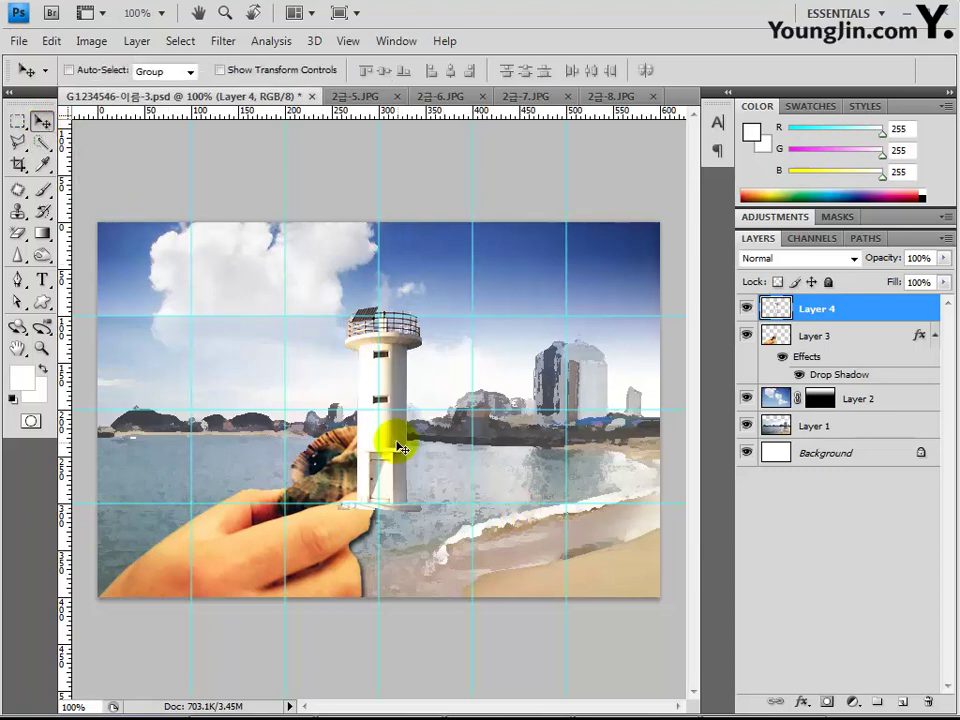
left_click_drag(398, 447, 604, 382)
Step: Scale the lighthouse proportionally to about 71% and stand it on the shoreline just beyond the 500 px guide
key("ctrl+t")
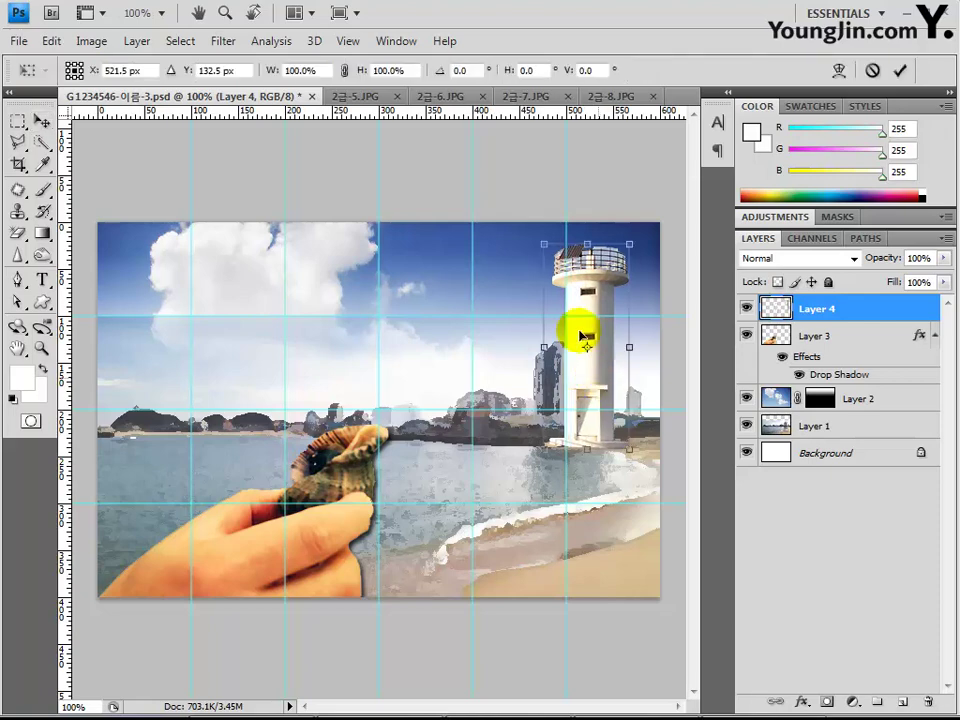
left_click_drag(541, 245, 562, 293)
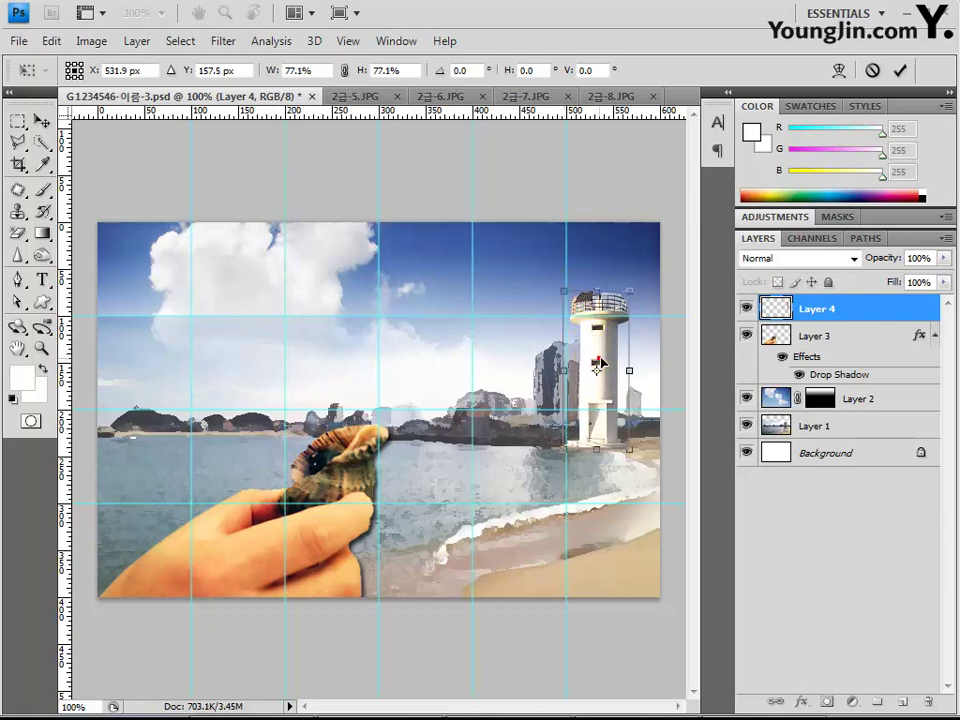
left_click_drag(600, 362, 603, 362)
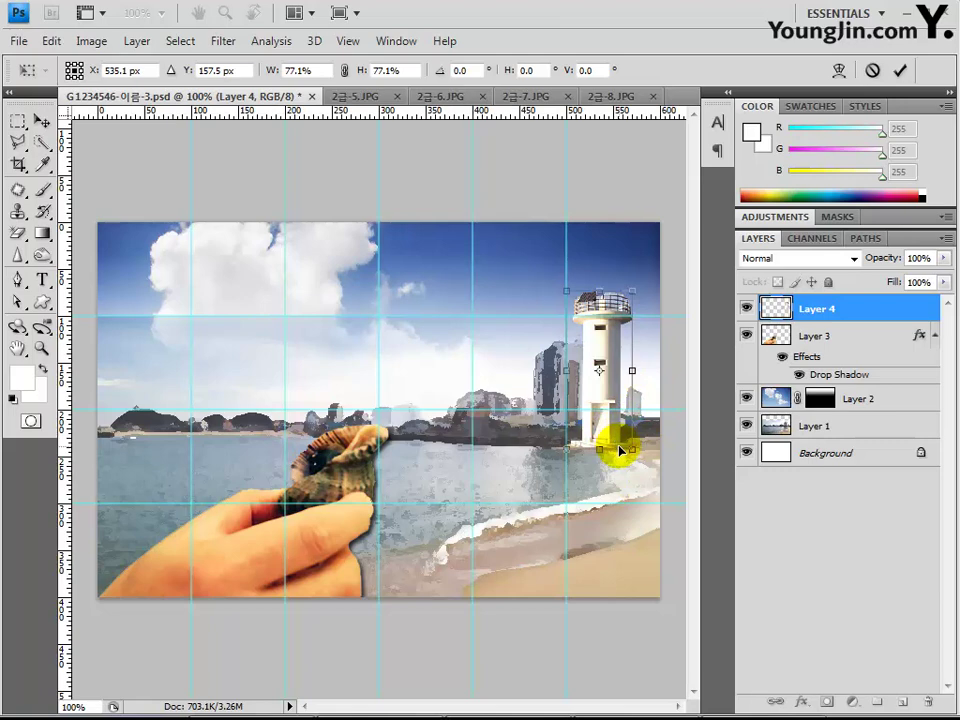
left_click_drag(630, 450, 628, 440)
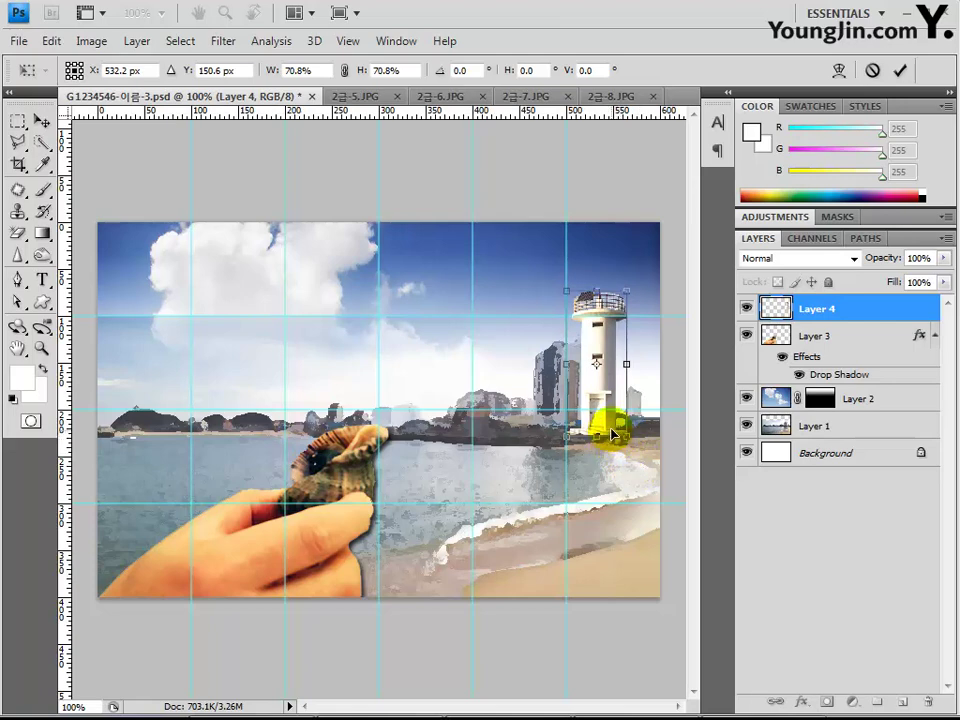
key("Return")
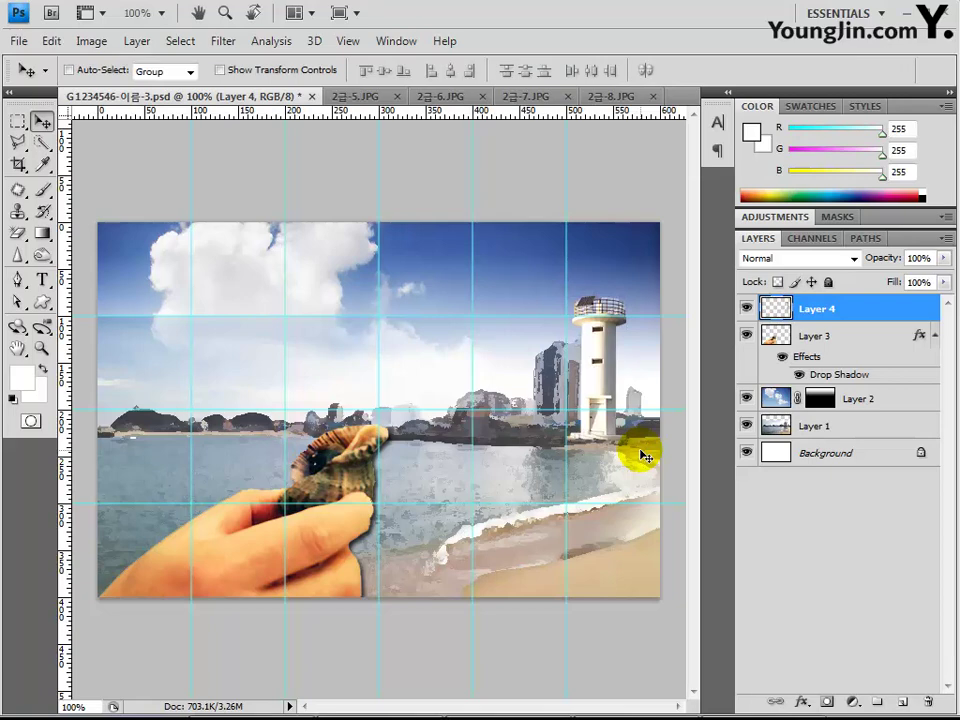
Step: Add an Outer Glow with the default settings to the lighthouse layer
left_click(804, 700)
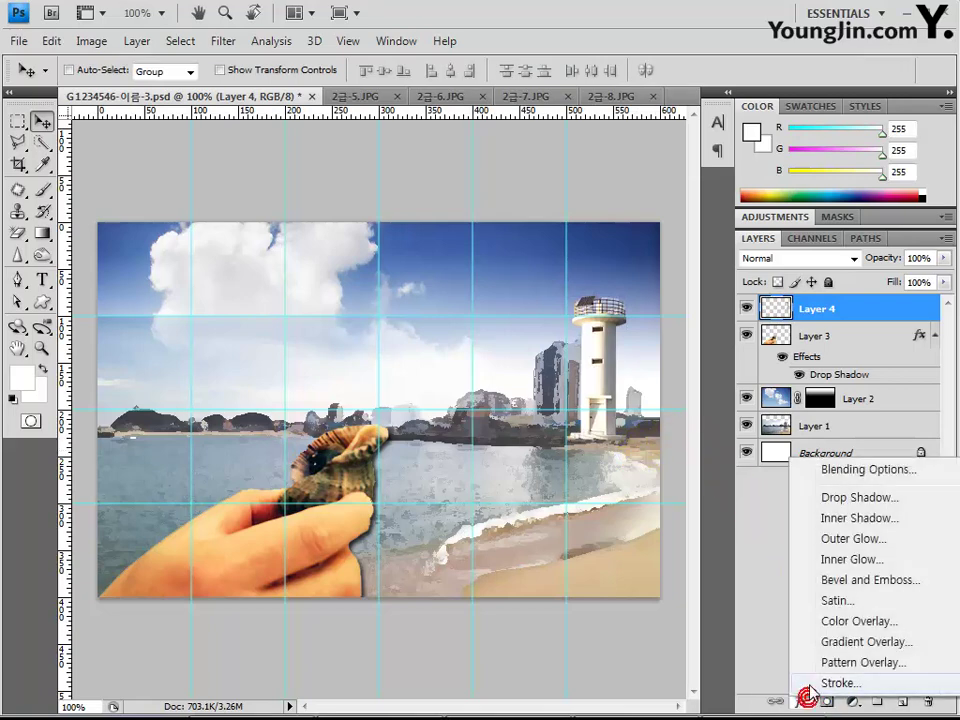
left_click(845, 540)
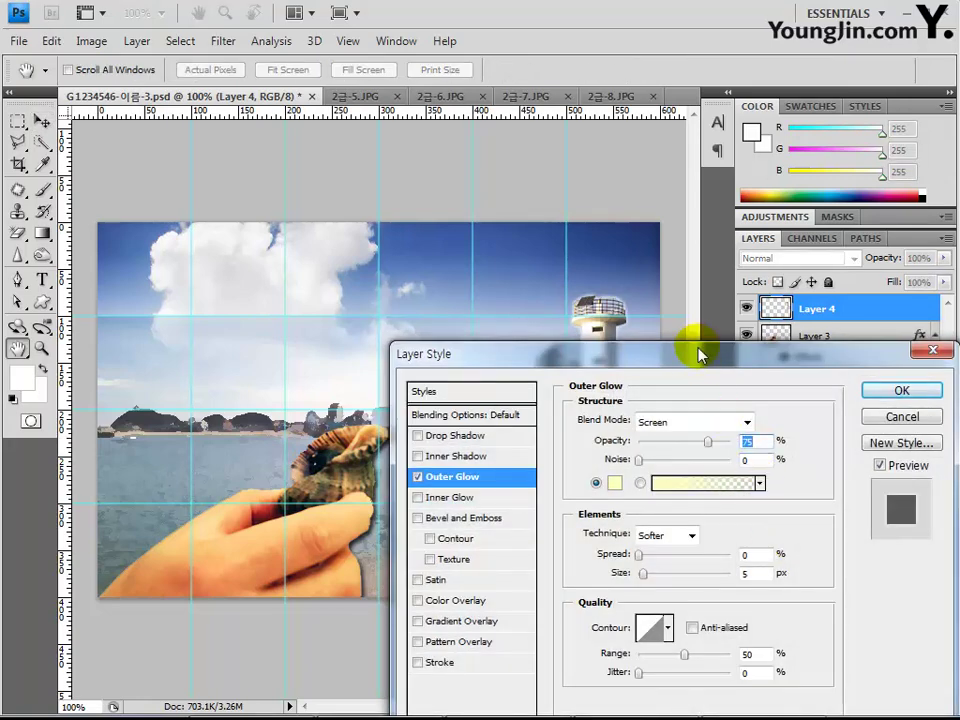
left_click(899, 390)
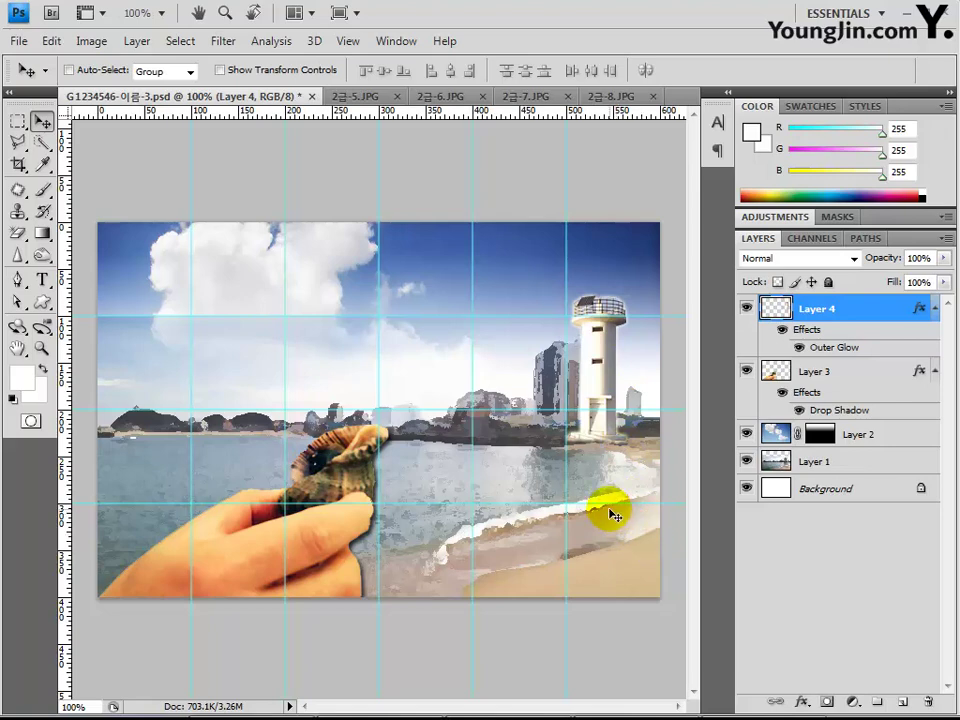
Step: Set up the Custom Shape tool with the eight-rayed sun shape and the colour #ffcc00
left_click(40, 302)
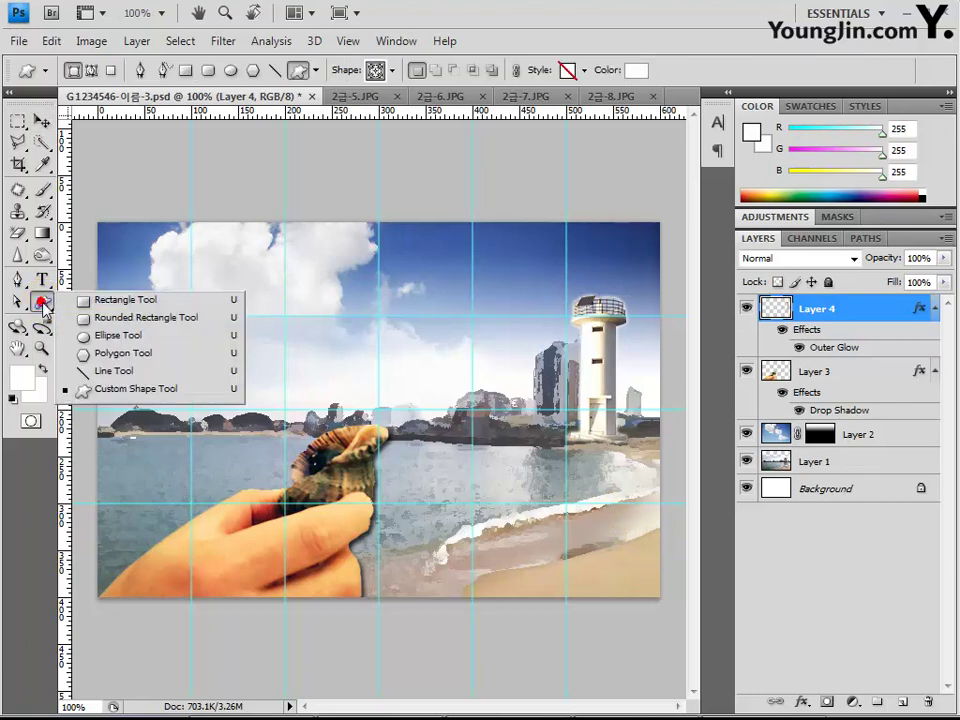
left_click(154, 389)
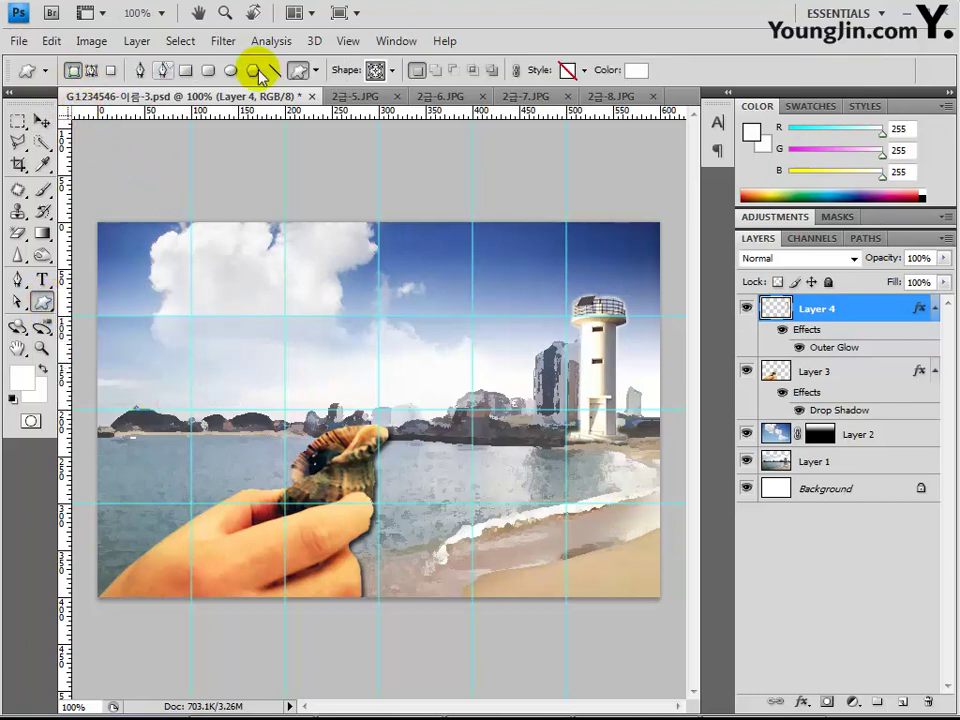
left_click(395, 72)
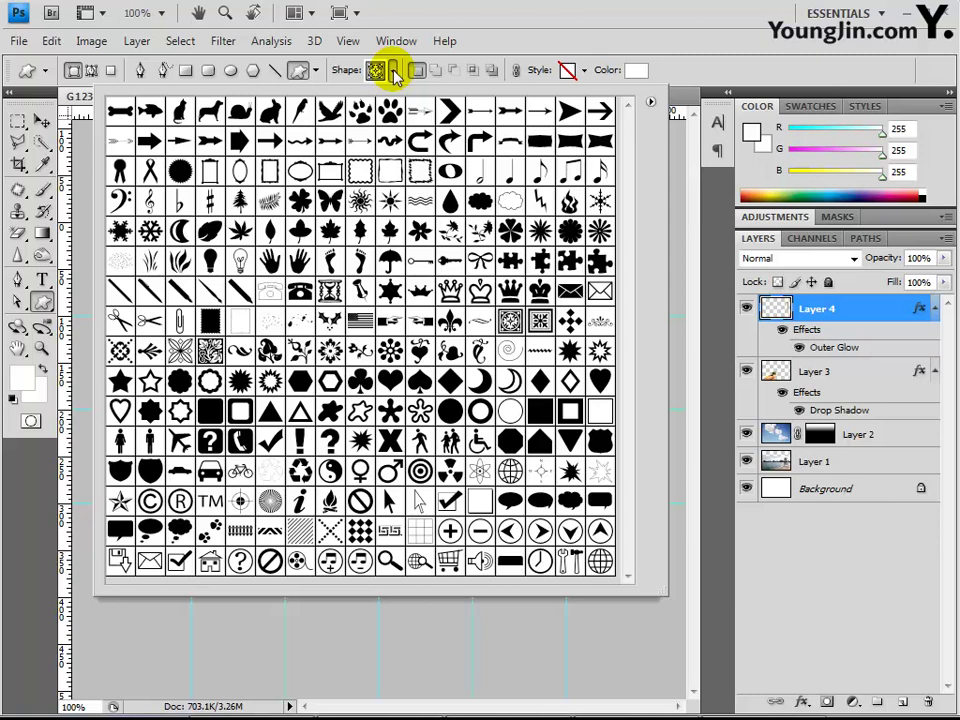
double_click(390, 203)
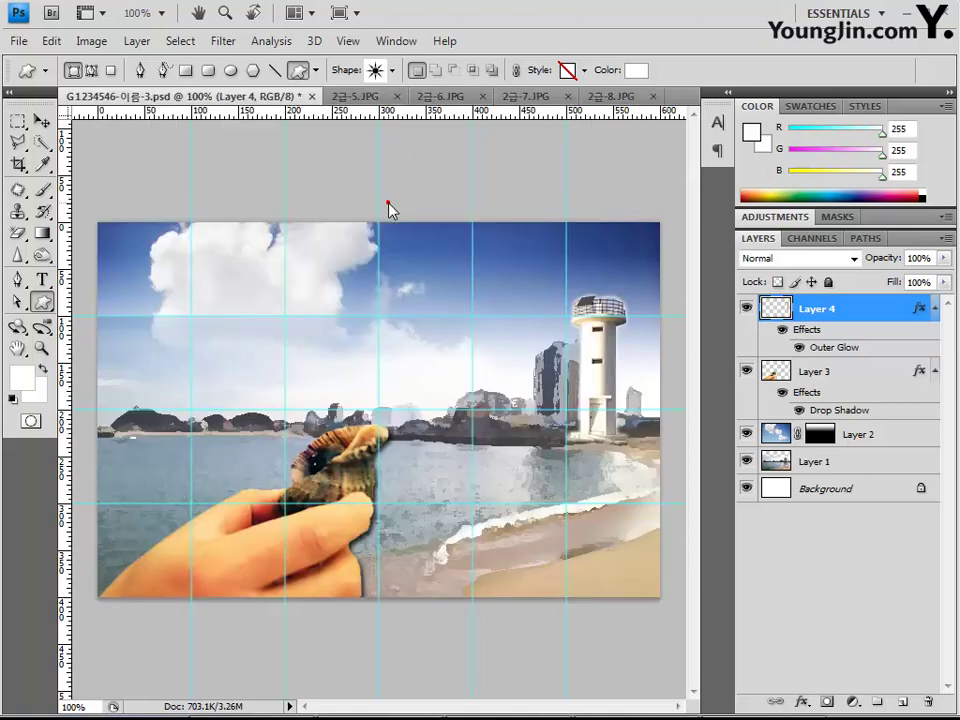
left_click(636, 75)
double_click(693, 467)
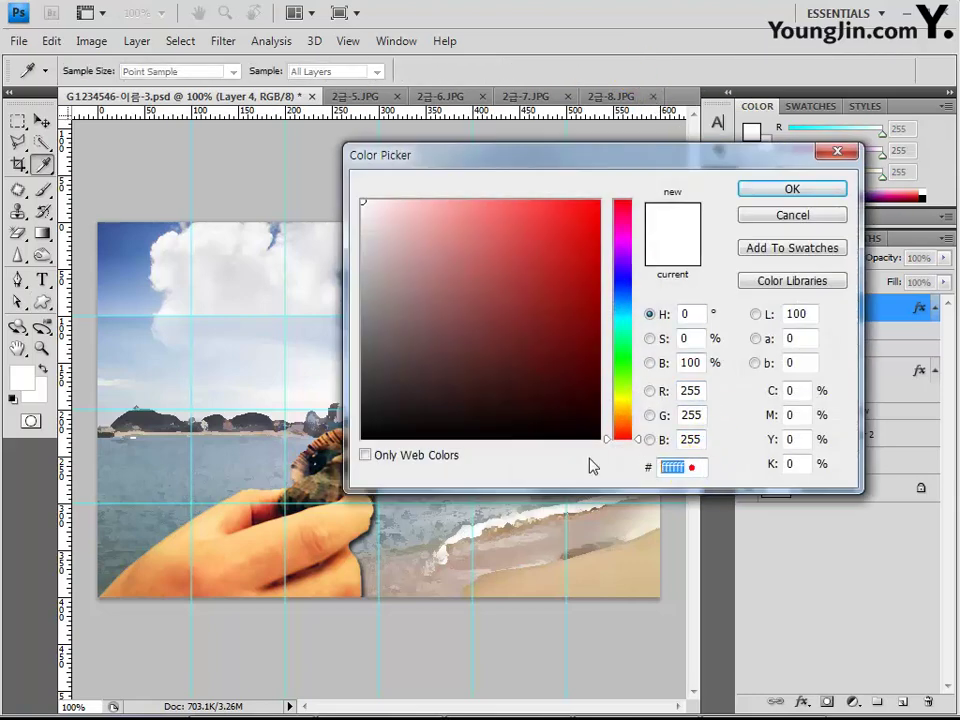
type("ㄹ")
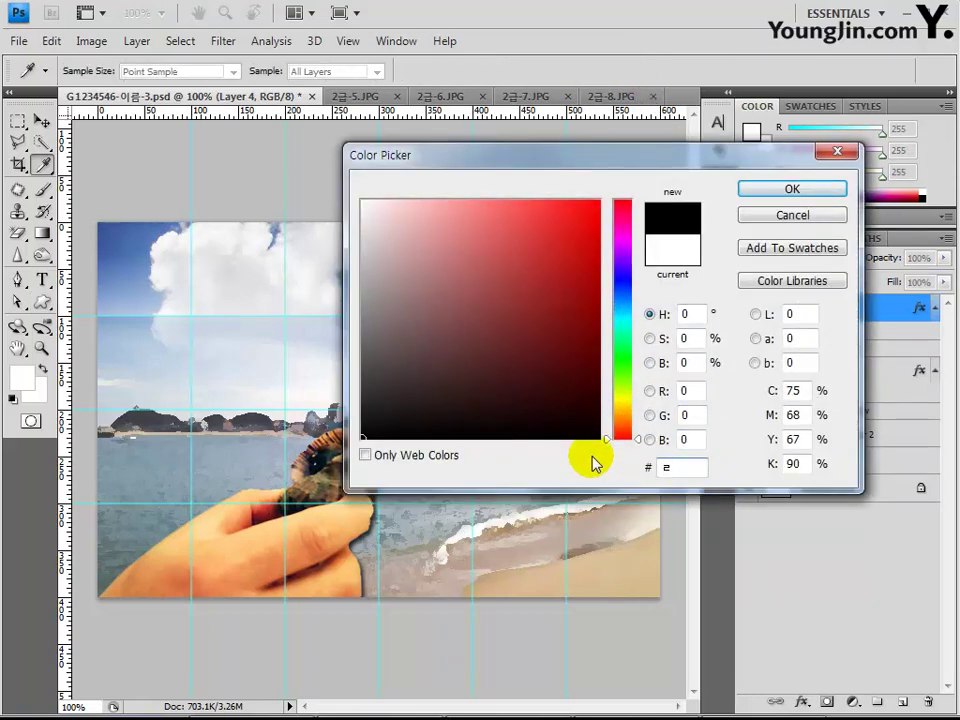
type("ff")
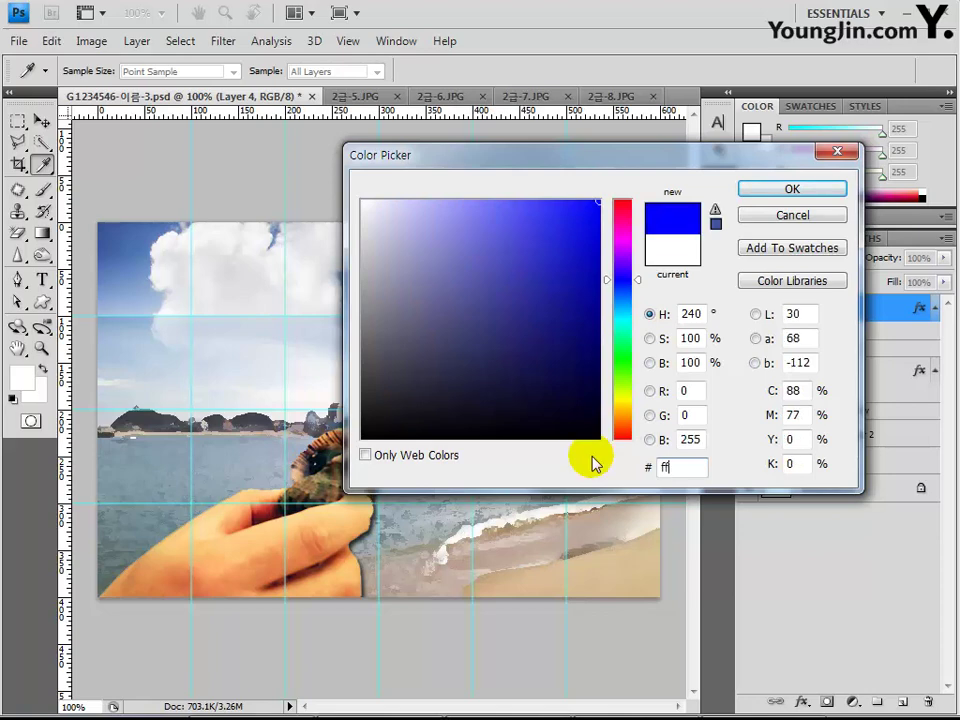
type("cc00")
key("Return")
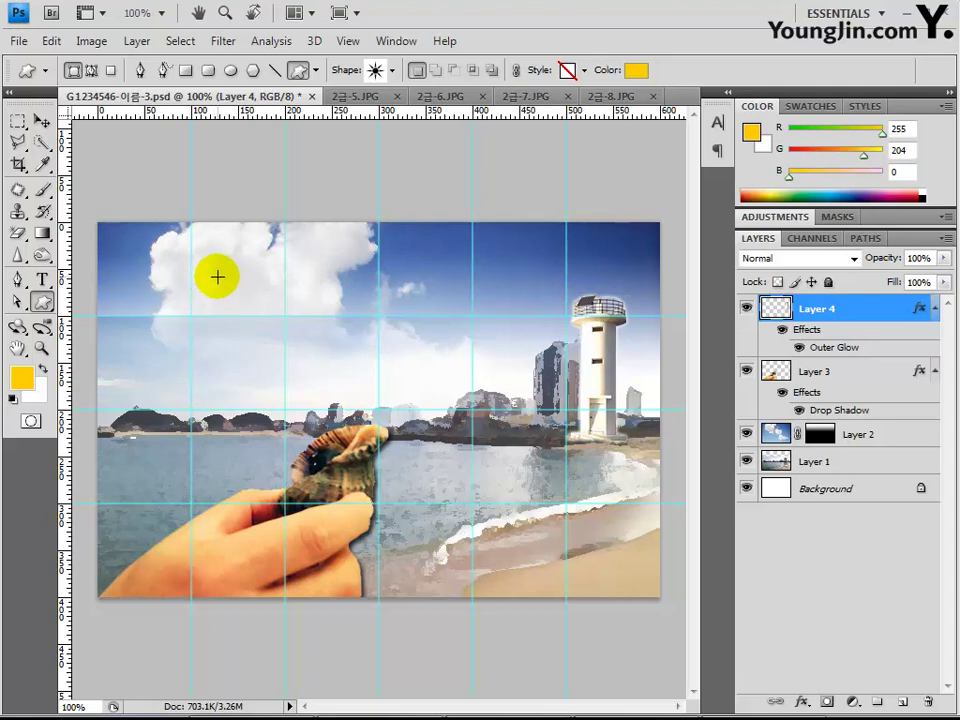
Step: Draw a sun about 90 px wide over the white cloud and adjust its position to just beyond the 100 px guide
mouse_move(215, 274)
left_mouse_down()
mouse_move(189, 243)
mouse_move(160, 235)
left_mouse_up()
left_click(41, 121)
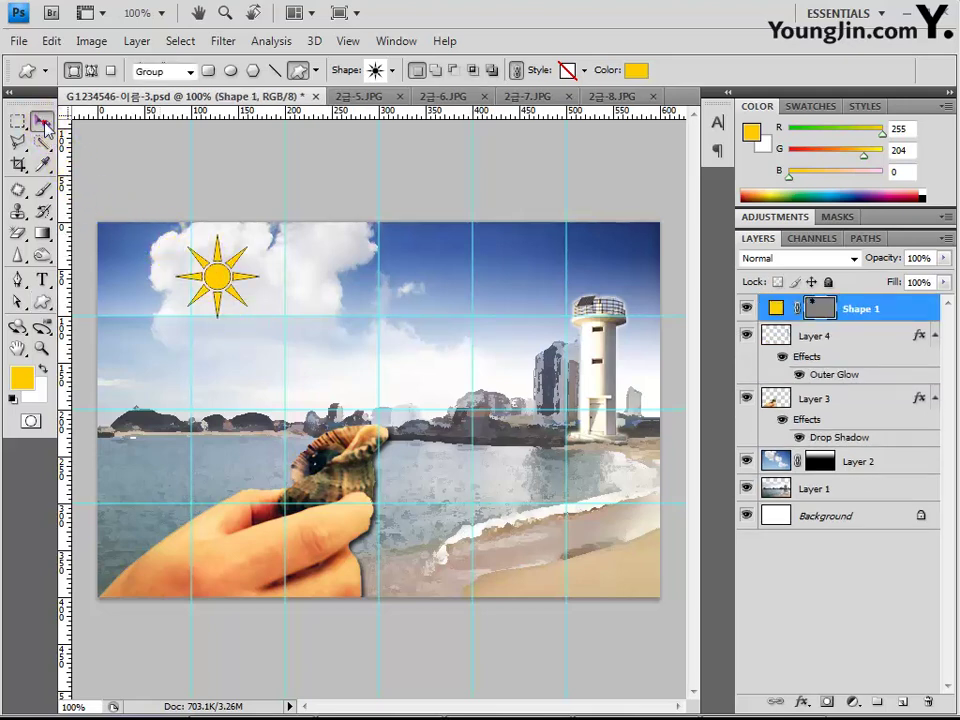
left_click_drag(213, 284, 211, 285)
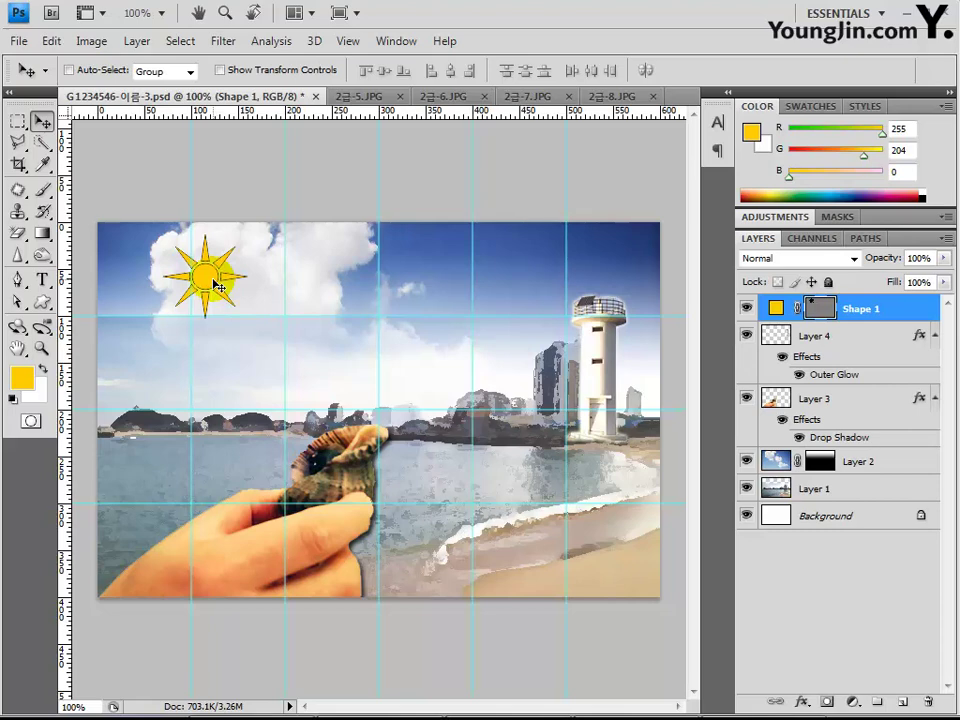
key("Right")
key("Right")
key("Right")
key("Right")
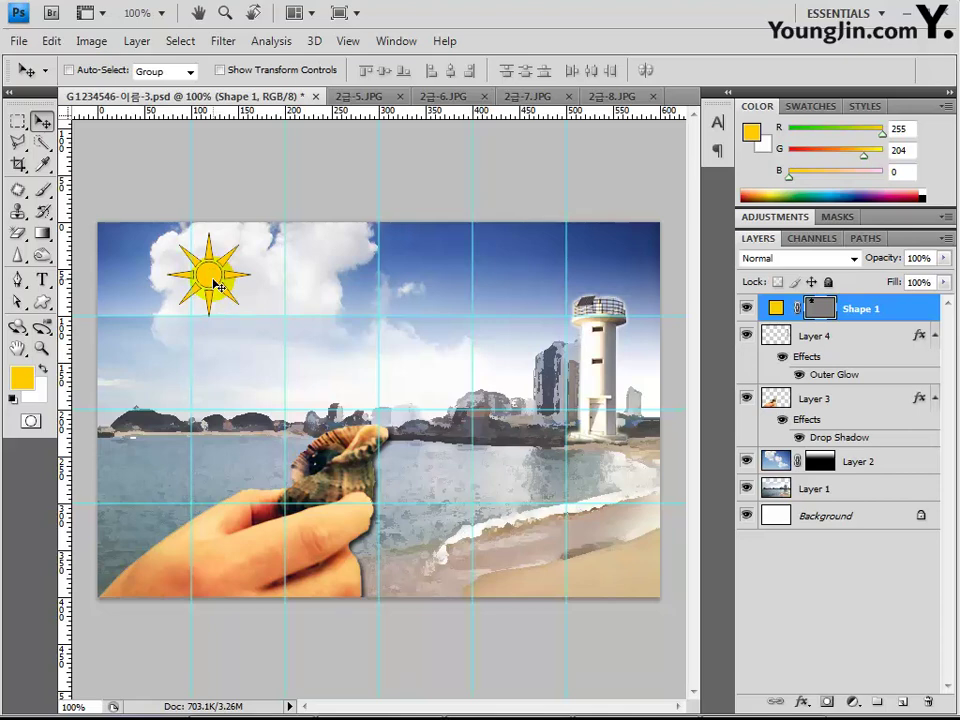
Step: Add a Drop Shadow and an Inner Shadow with the default settings to the sun shape layer
left_click(802, 703)
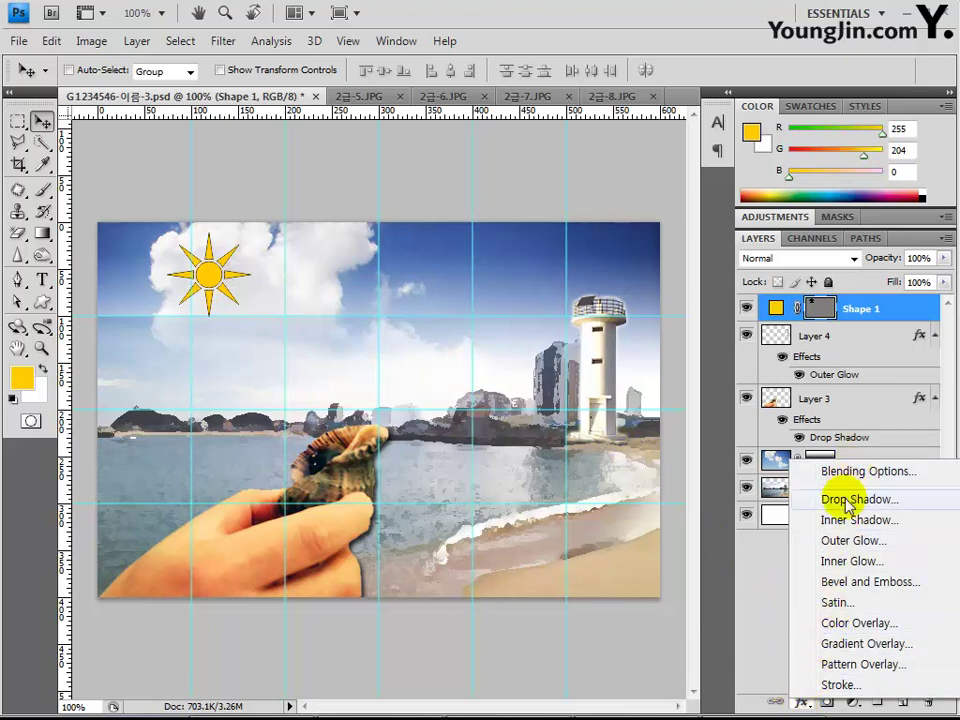
left_click(800, 499)
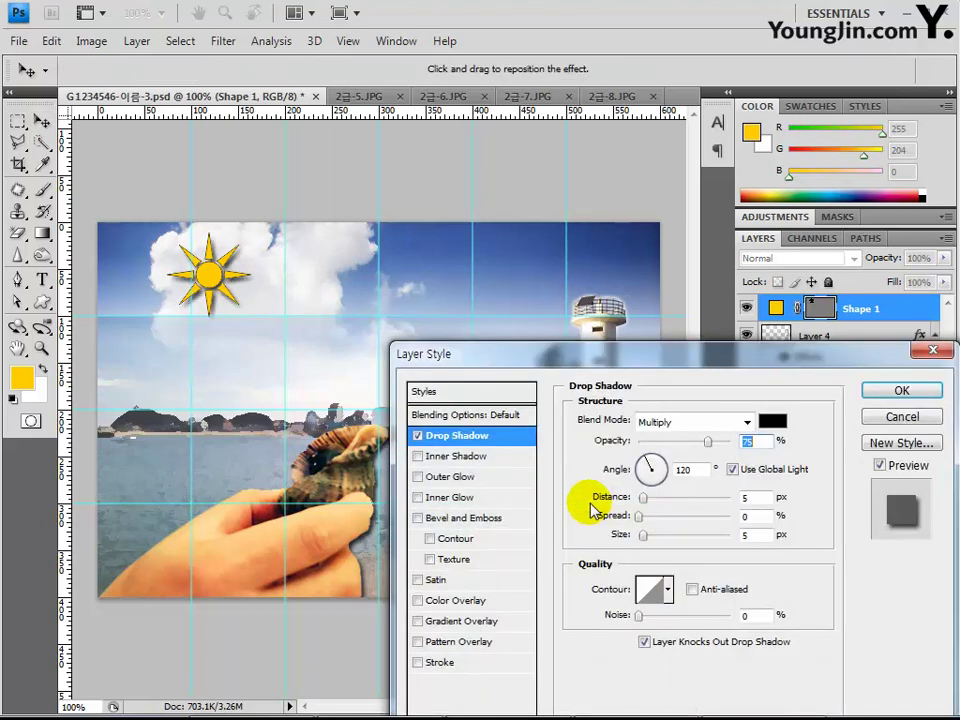
left_click(472, 464)
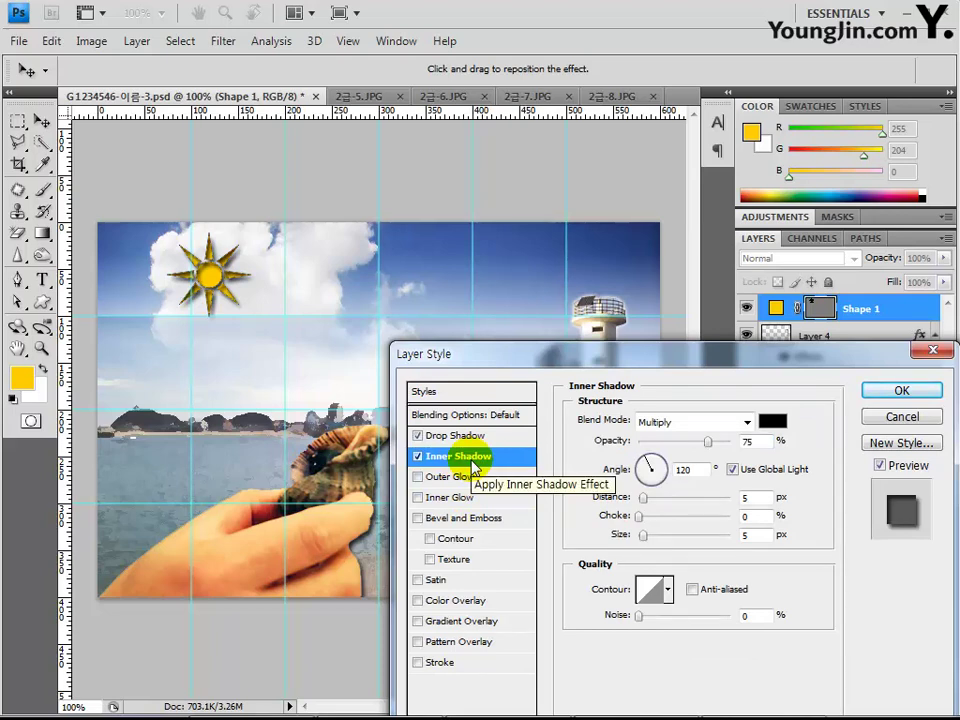
left_click(901, 390)
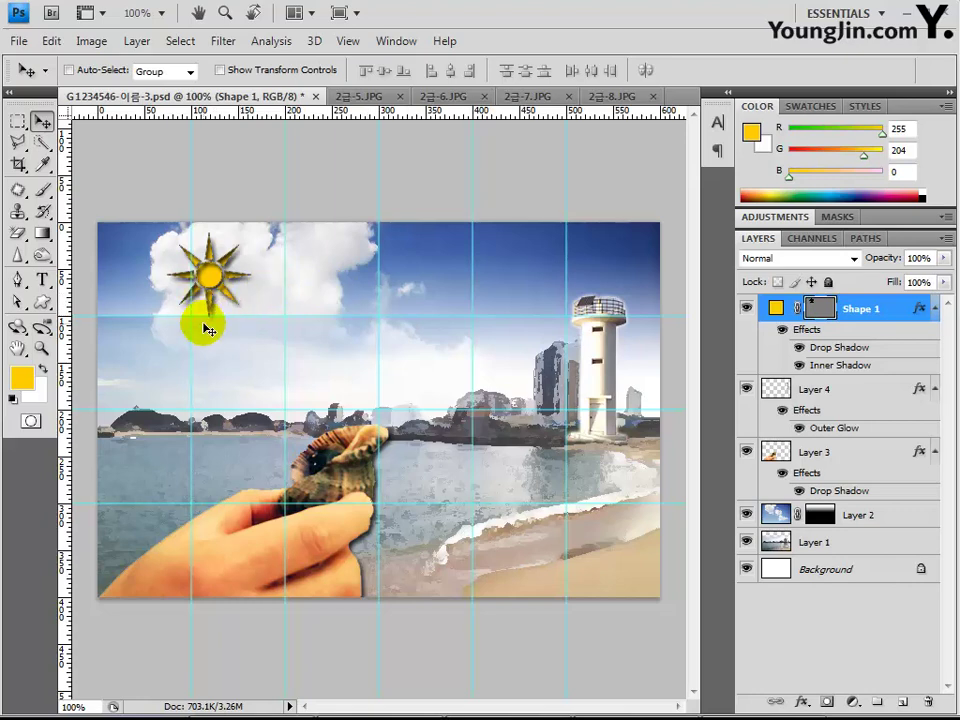
Step: Draw a fish custom shape about 45 px wide near the image's lower edge, just beyond the 300 px guide
left_click(42, 305)
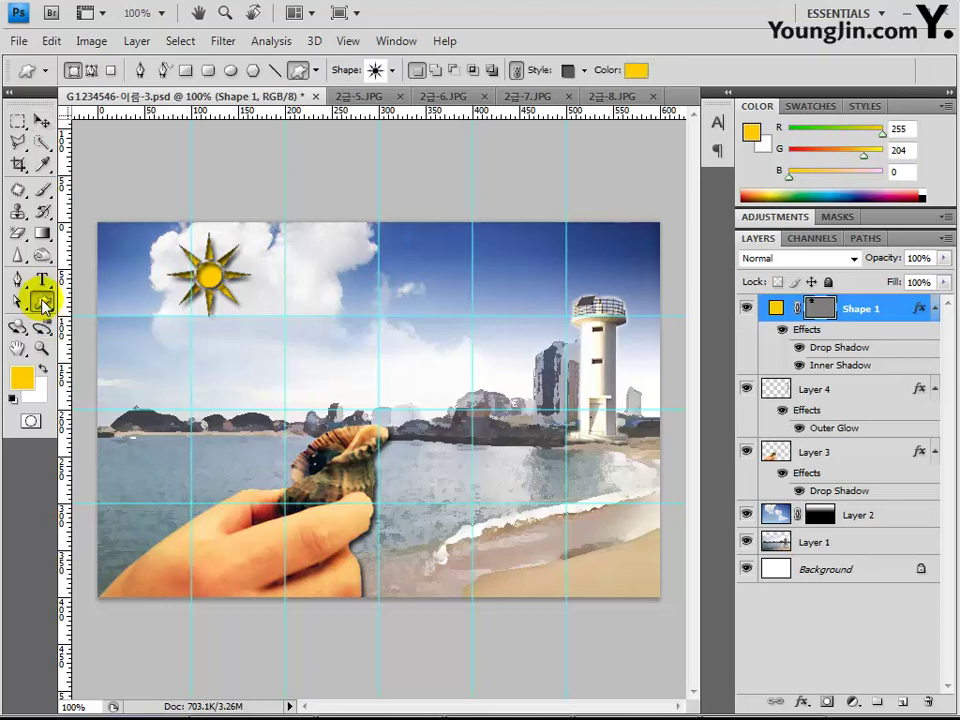
left_click(393, 70)
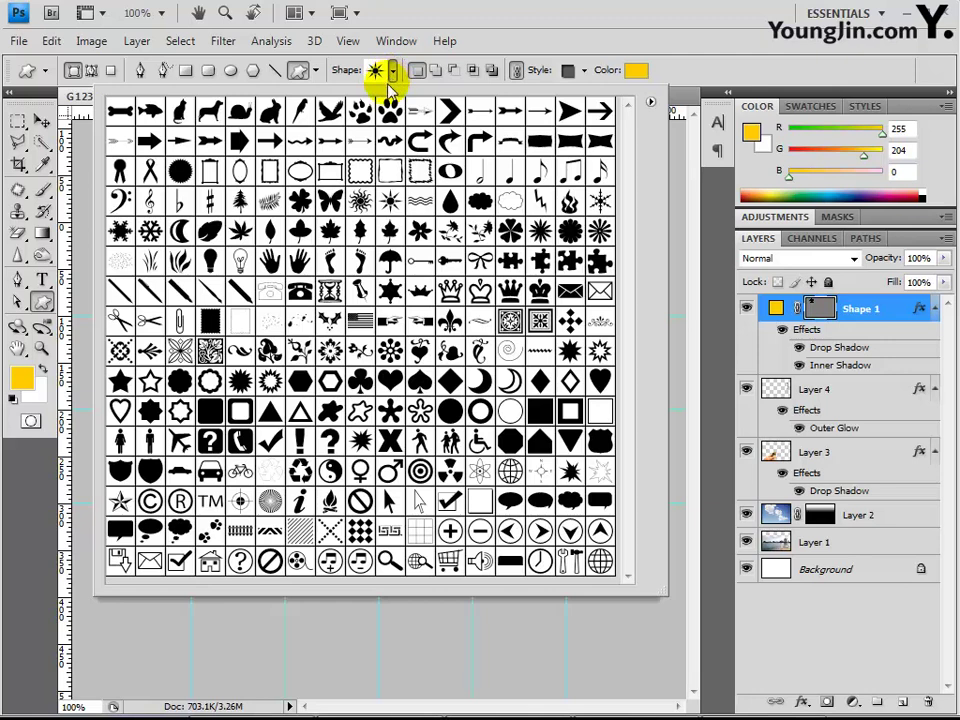
left_click(147, 119)
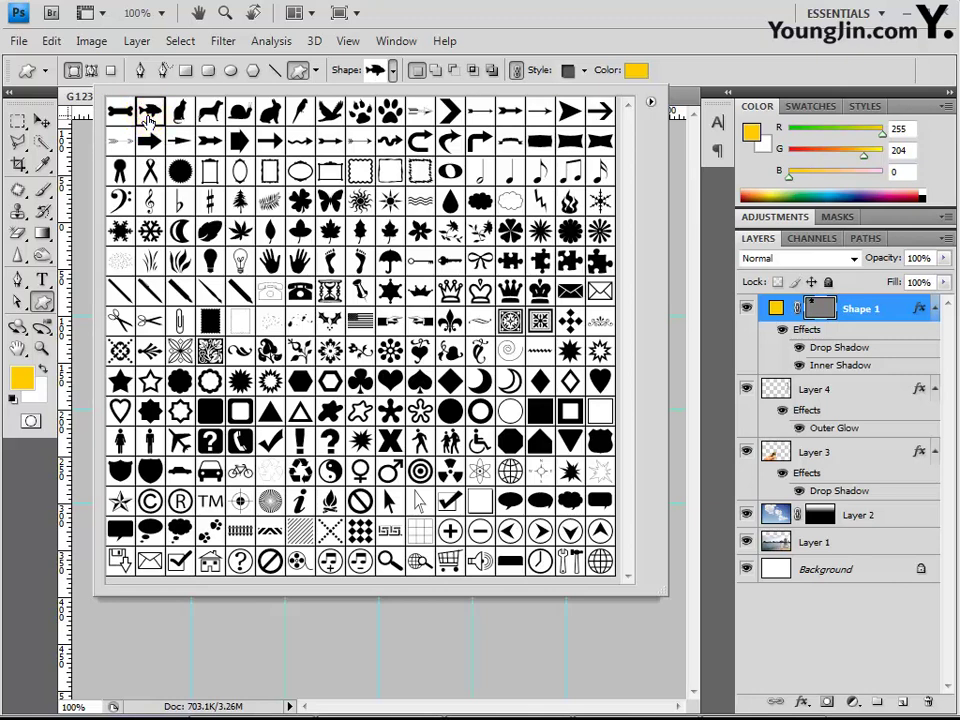
left_click(147, 119)
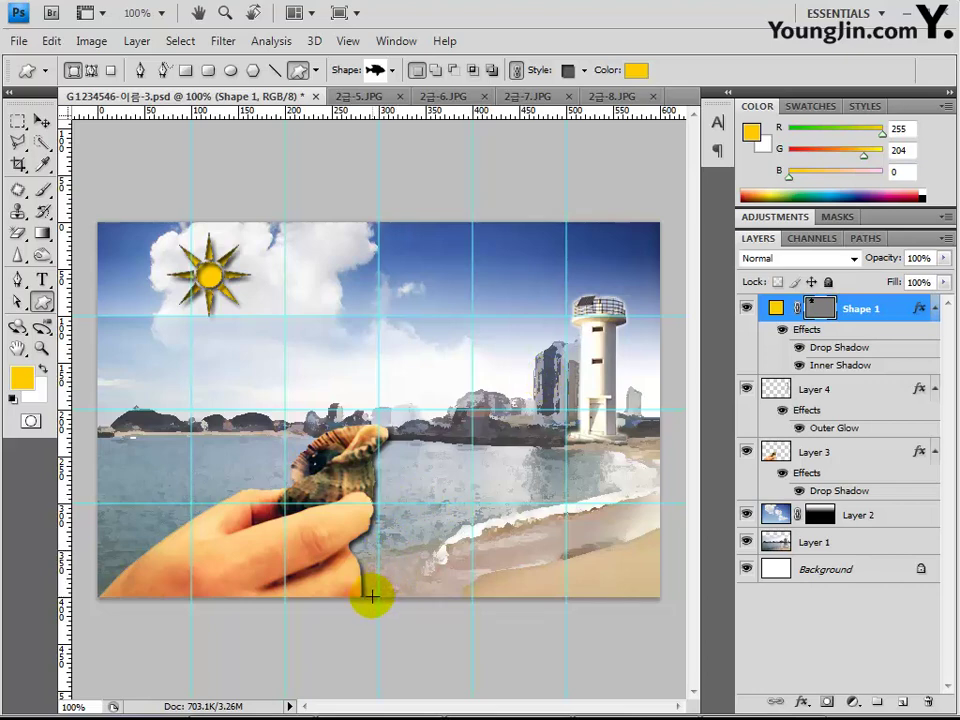
left_click_drag(383, 566, 434, 589)
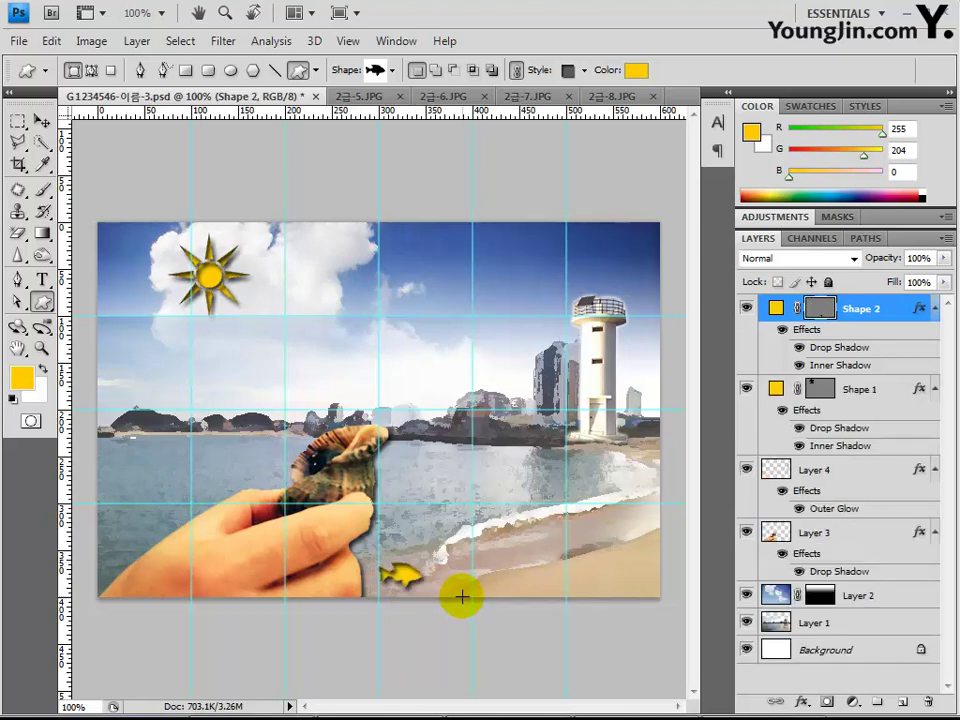
Step: Clear the fish shape's layer style by applying the empty default style and keep its fill colour at #ffcc00
left_click(584, 71)
left_click(482, 107)
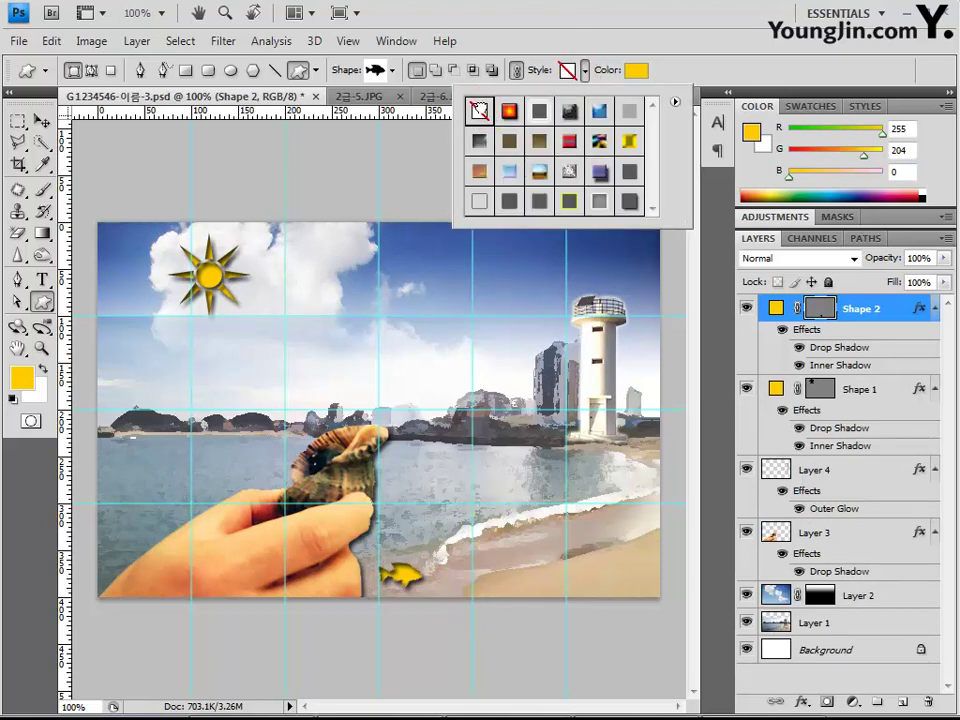
left_click(636, 66)
double_click(690, 390)
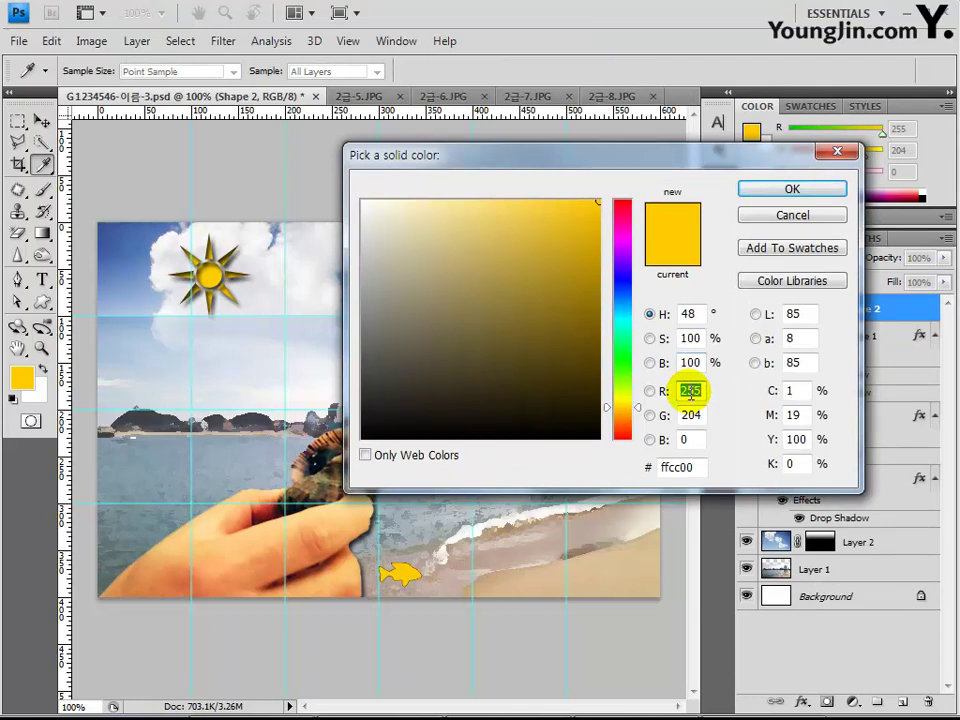
key("Return")
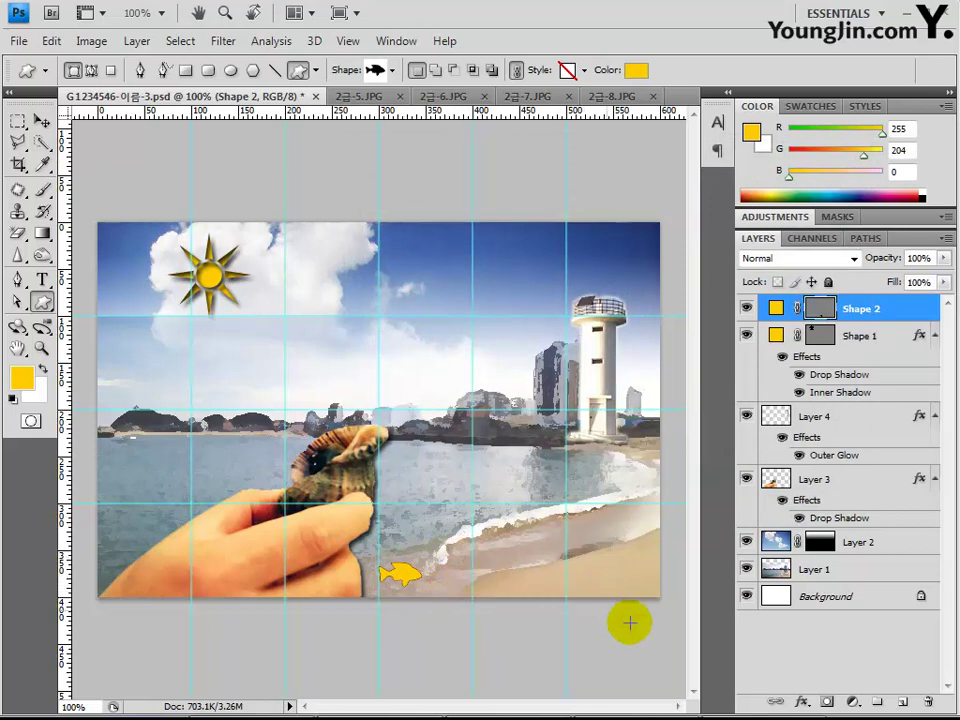
Step: Add a default Drop Shadow and a linear Gradient Overlay at 90° to the fish layer
left_click(802, 703)
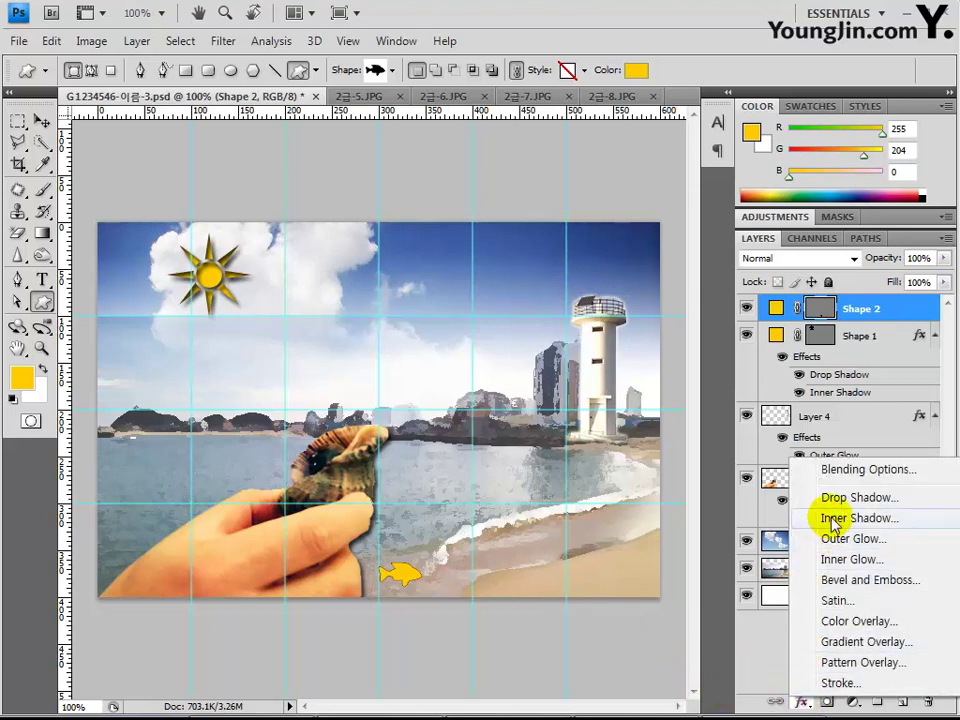
left_click(855, 497)
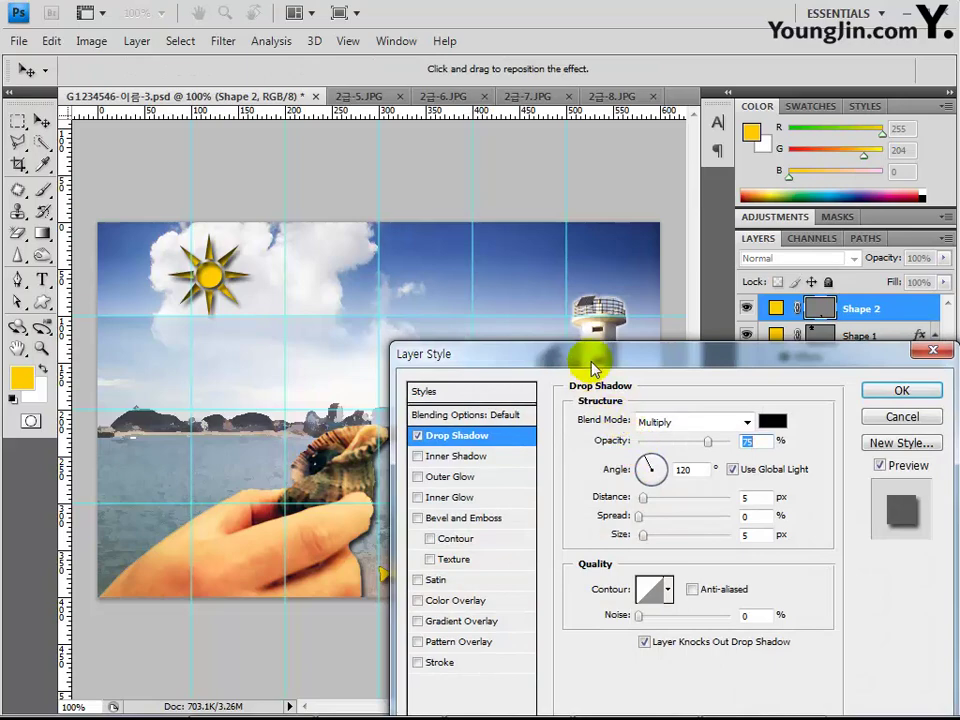
left_click_drag(591, 360, 425, 62)
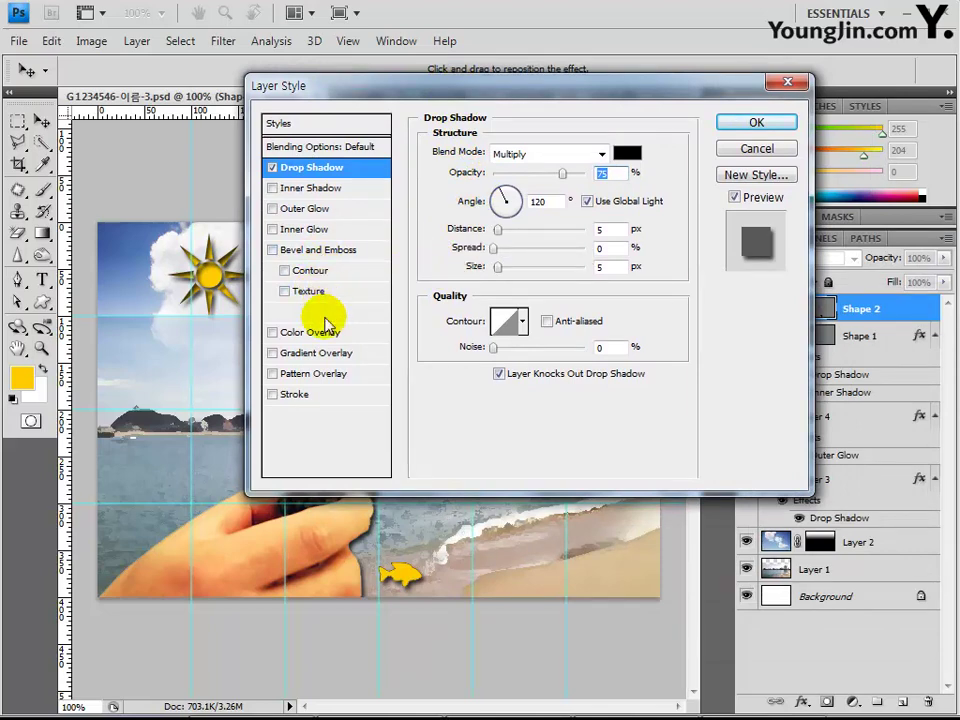
left_click(330, 354)
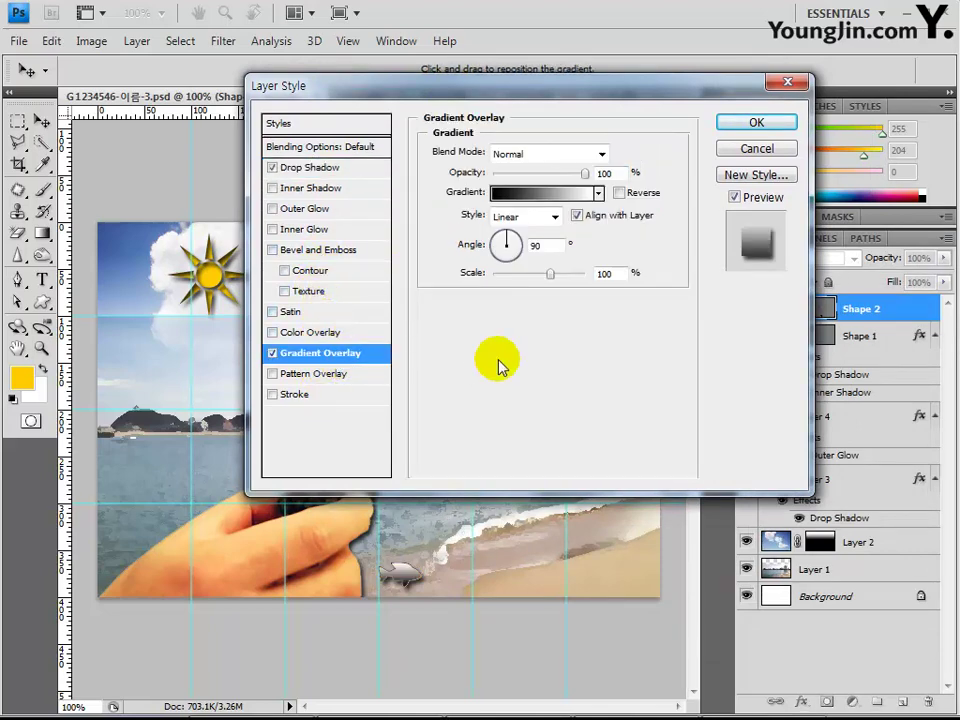
Step: Set the starting colour stop of the fish's overlay gradient to #009933
left_click(522, 195)
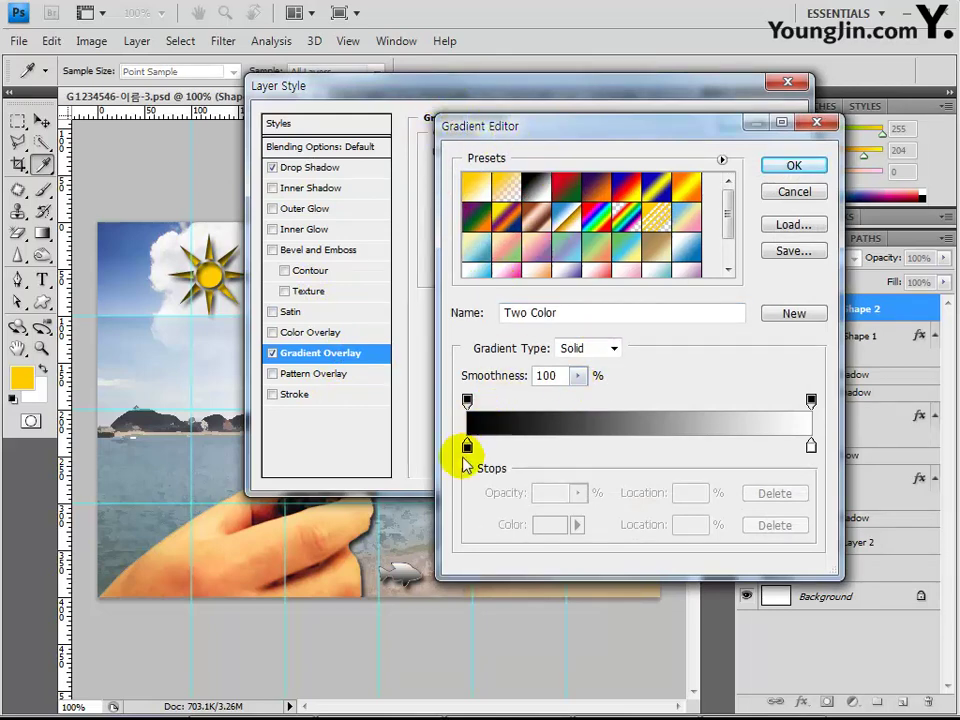
left_click(467, 447)
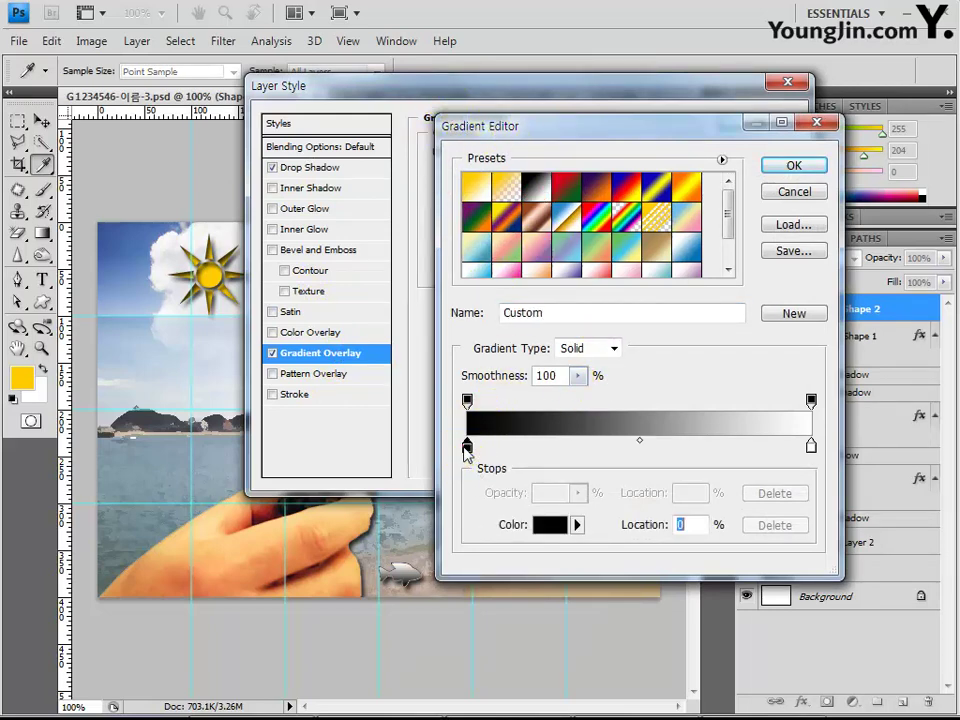
double_click(467, 447)
double_click(700, 467)
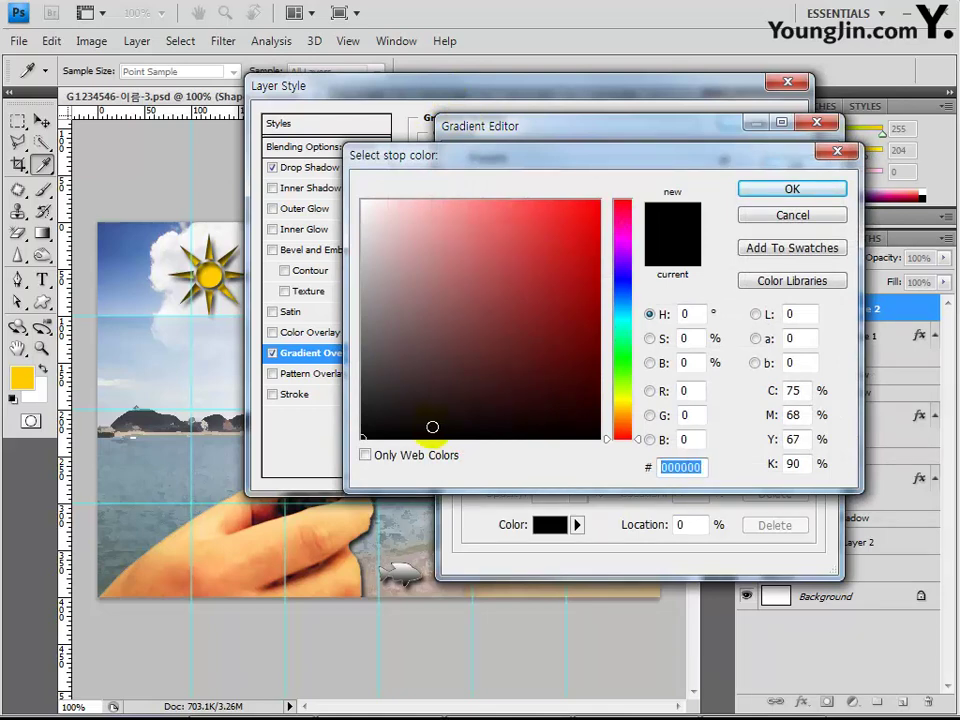
type("009933")
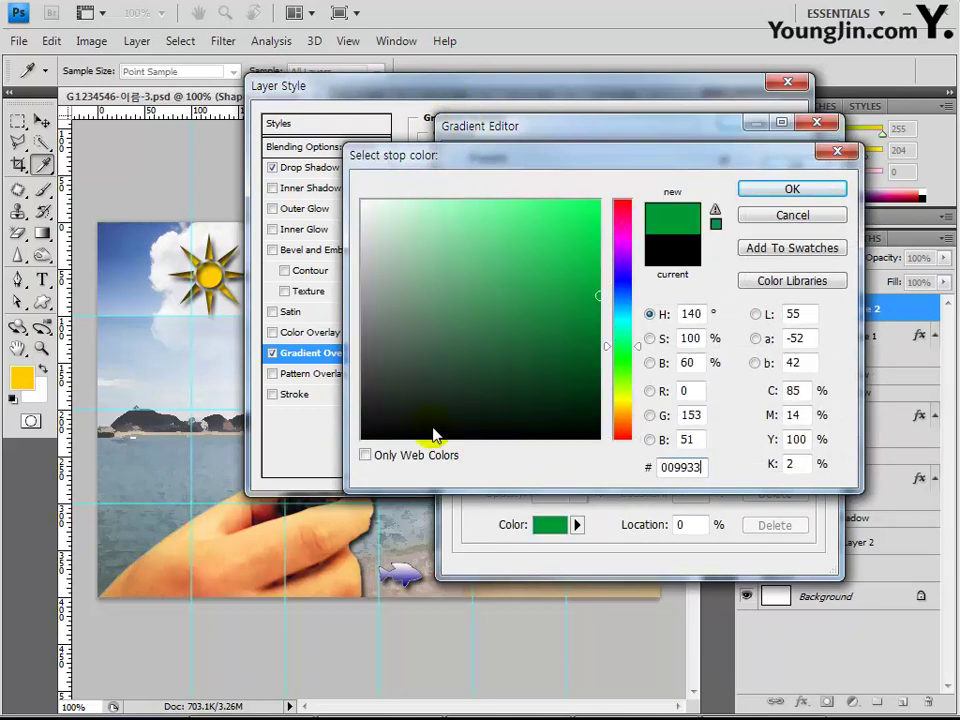
key("Return")
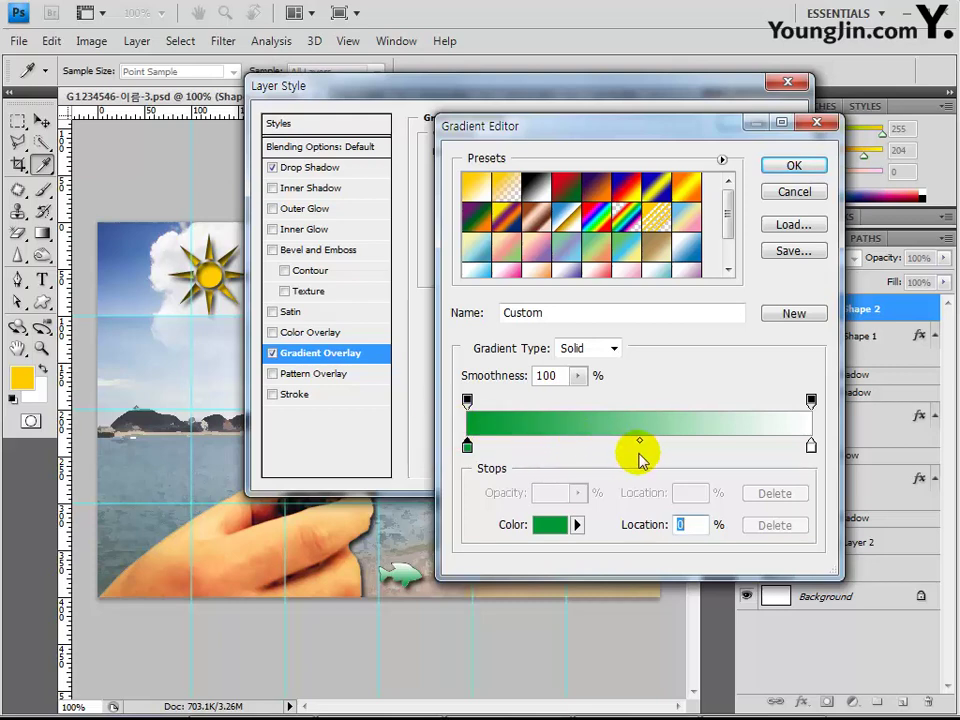
Step: Add a colour stop at 50% of the gradient and set it to #ffff00
left_click(640, 447)
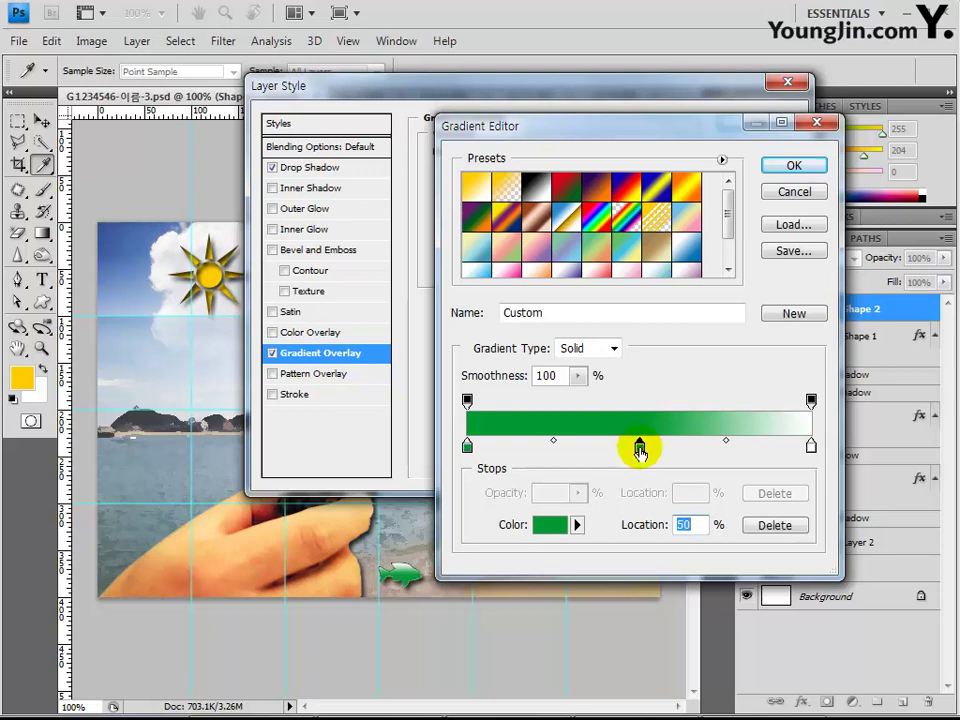
double_click(640, 447)
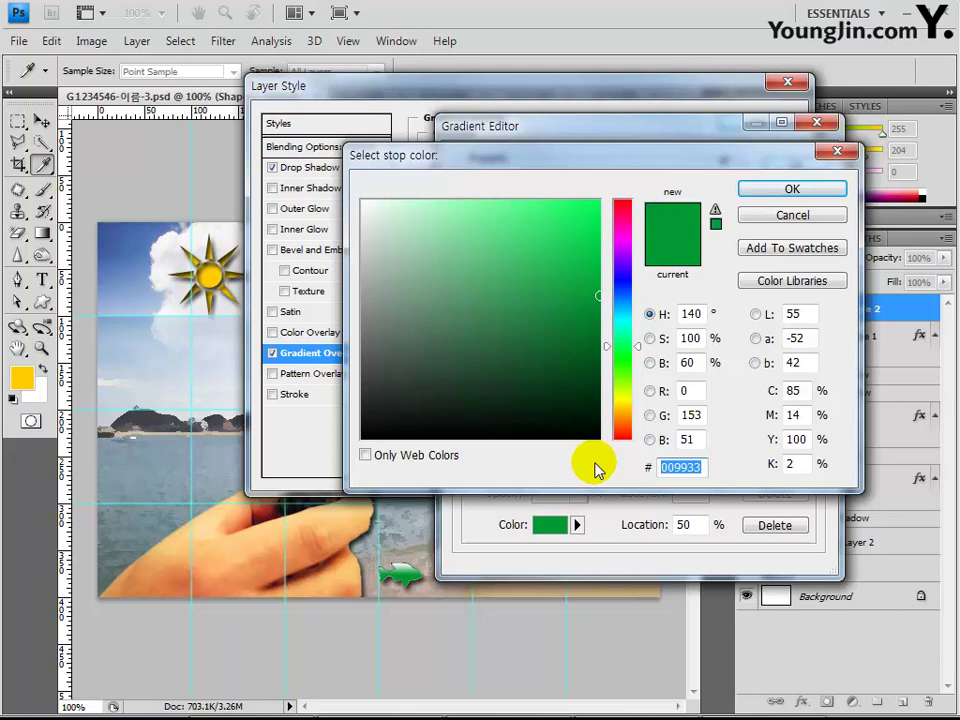
type("ffff0")
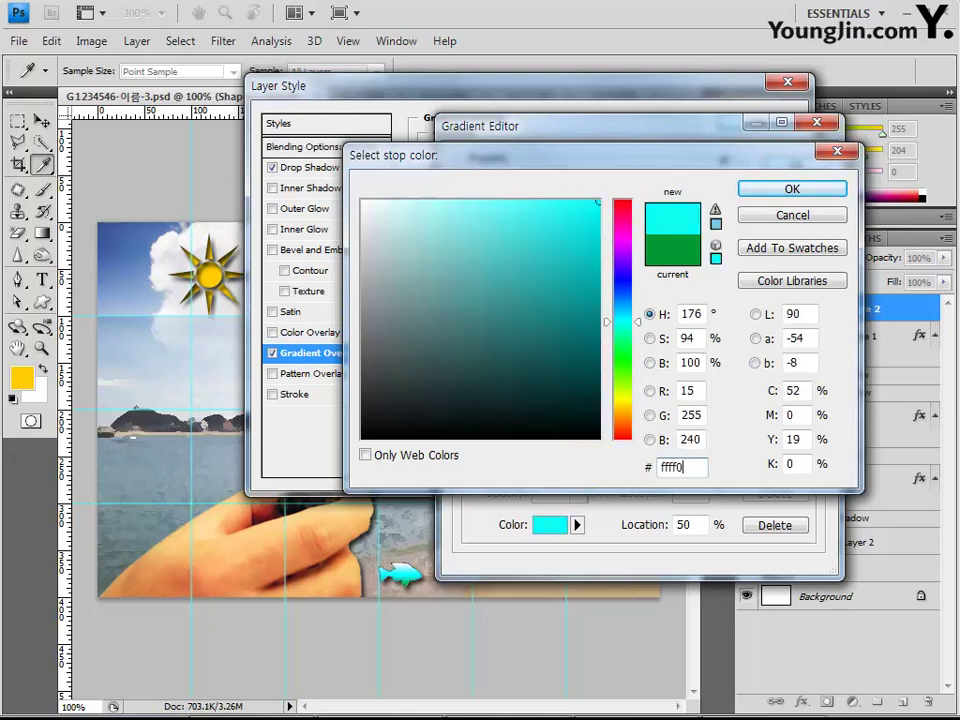
type("0")
key("Return")
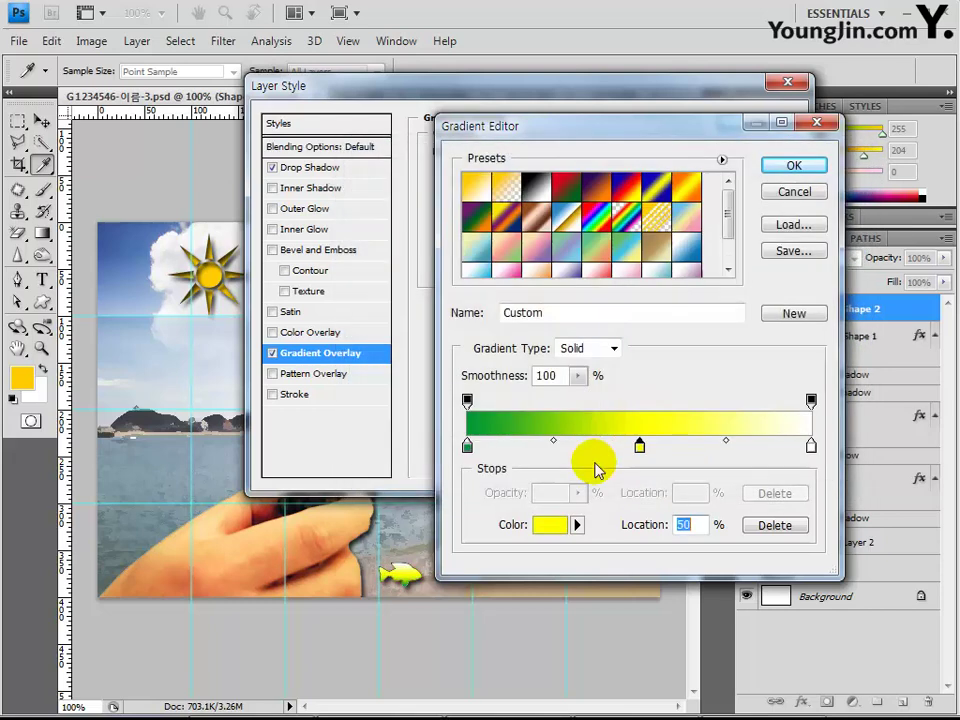
Step: Set the gradient's end stop to #009933 and shift the overlay slightly downward within the fish, then apply the layer style
double_click(811, 450)
left_click(695, 468)
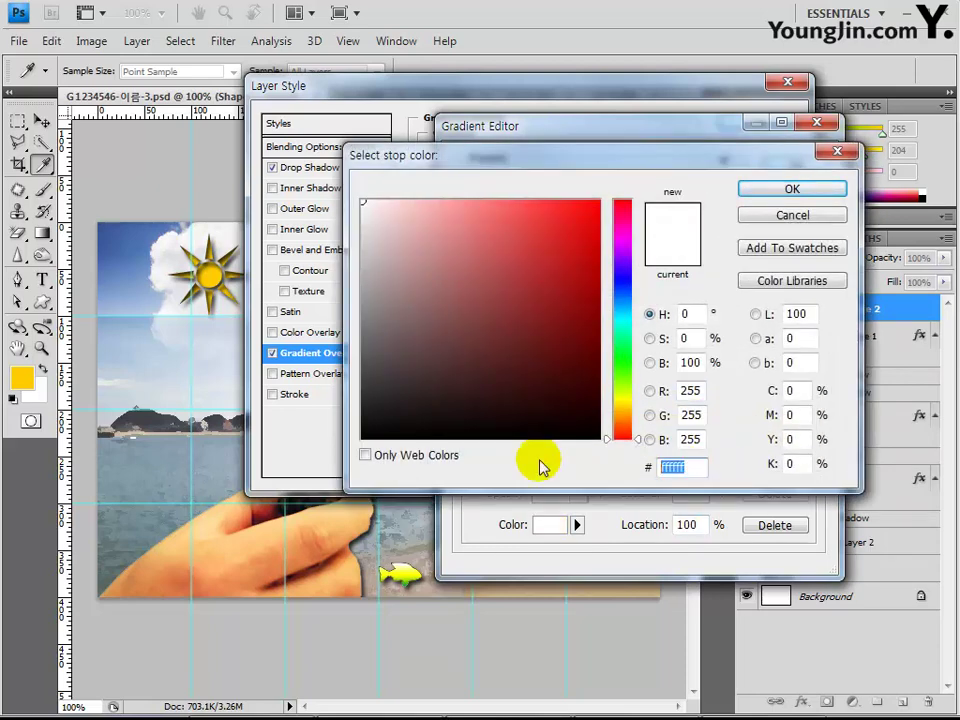
type("009933")
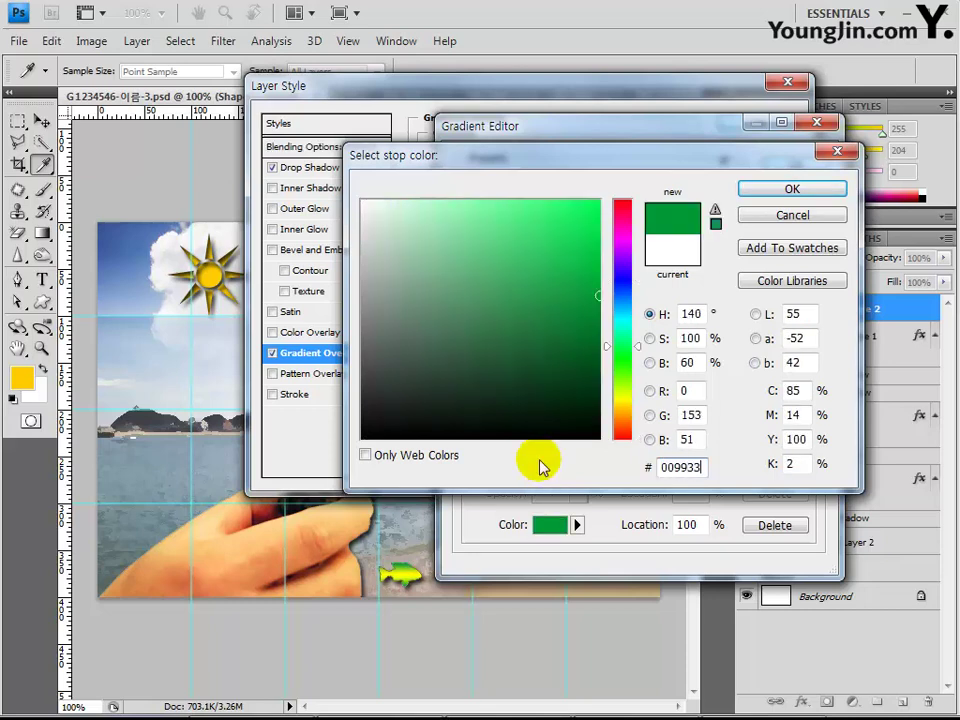
key("Return")
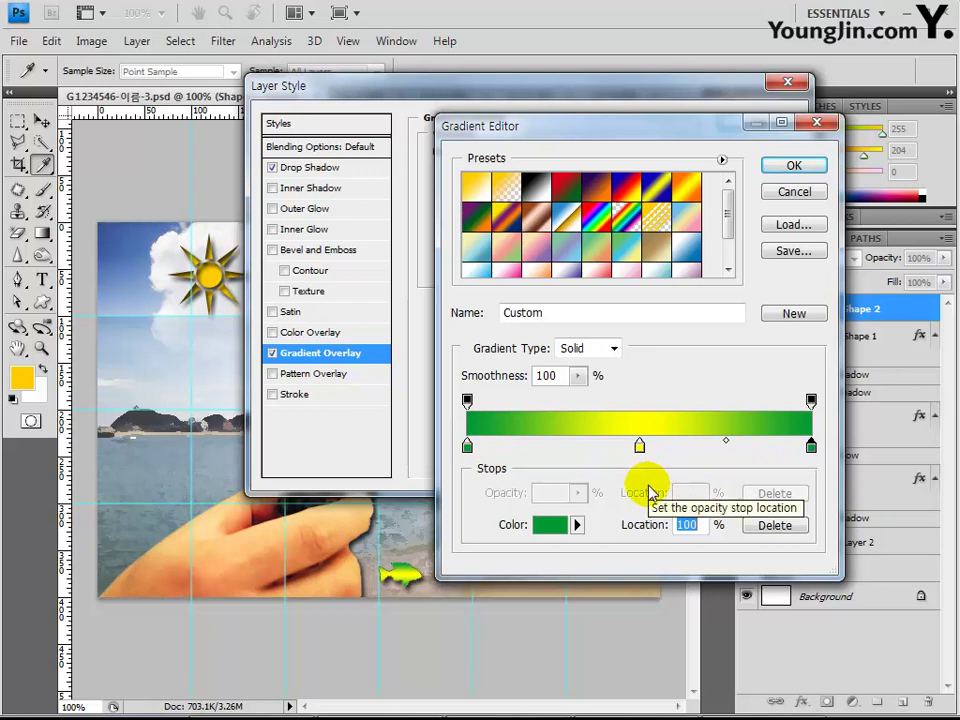
left_click(793, 165)
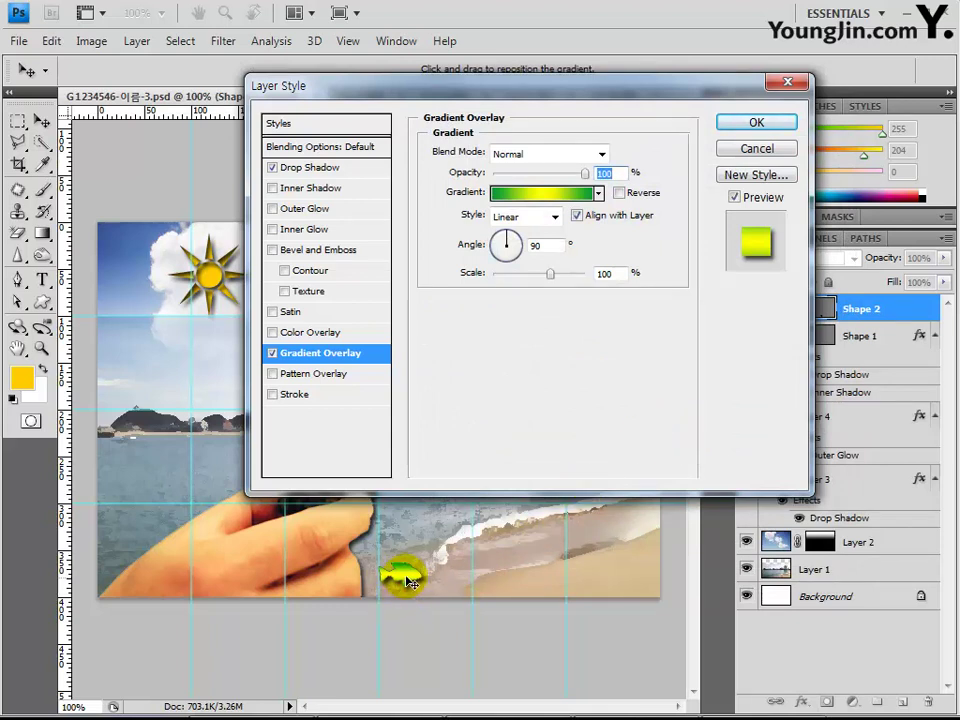
left_click_drag(421, 588, 419, 596)
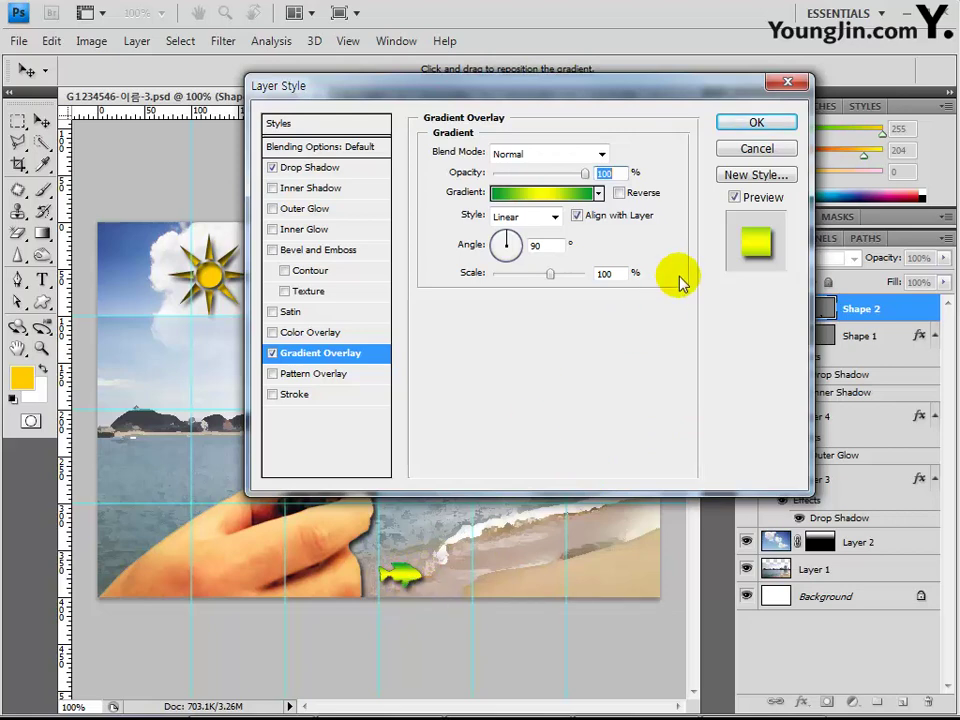
left_click(740, 123)
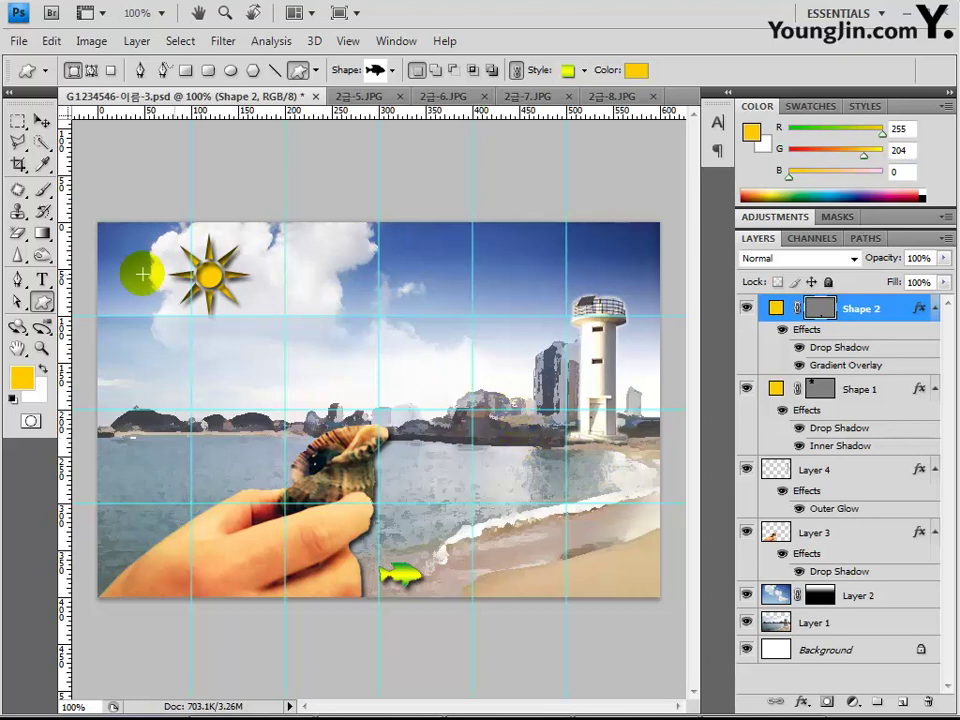
Step: Add the 40 pt horizontal text "자연의 품에서 얻는 것들" across the middle of the image and shift it slightly left and down
left_click(42, 280)
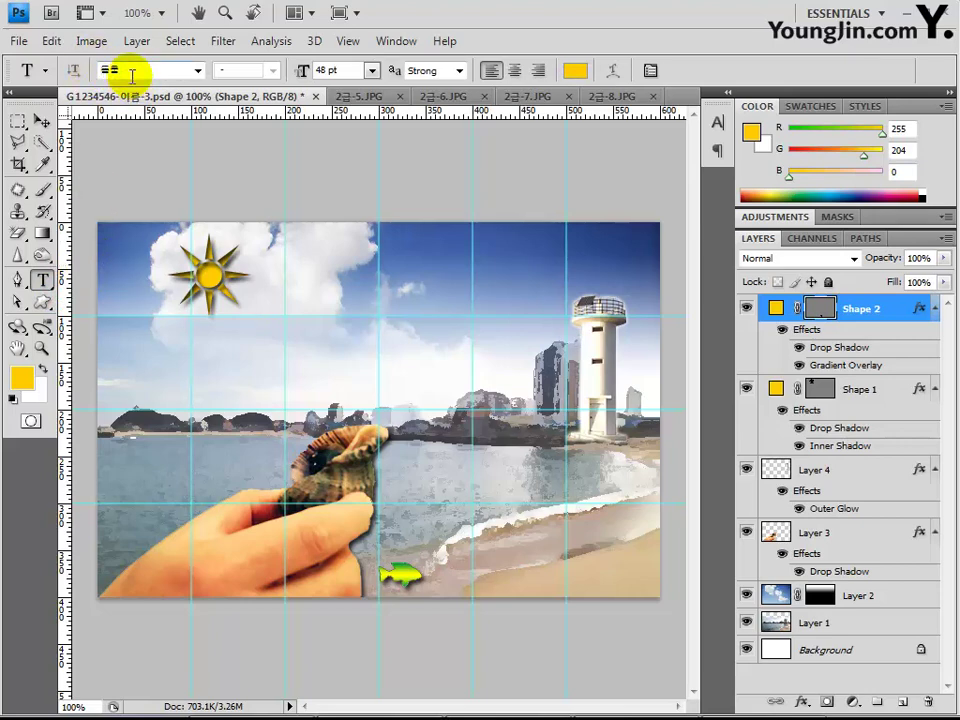
double_click(326, 70)
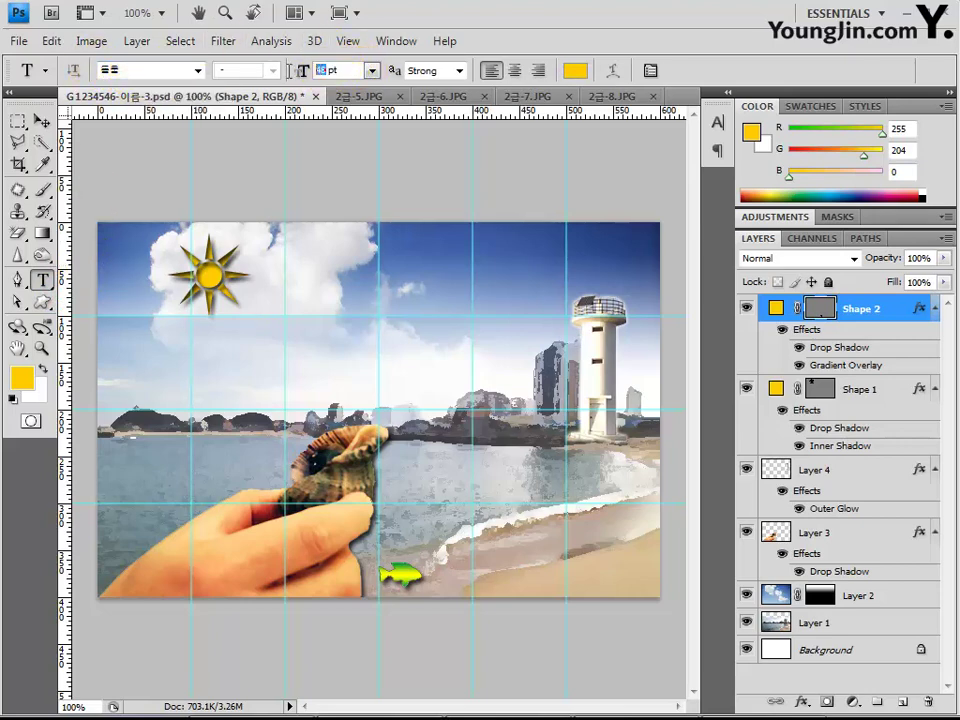
type("40")
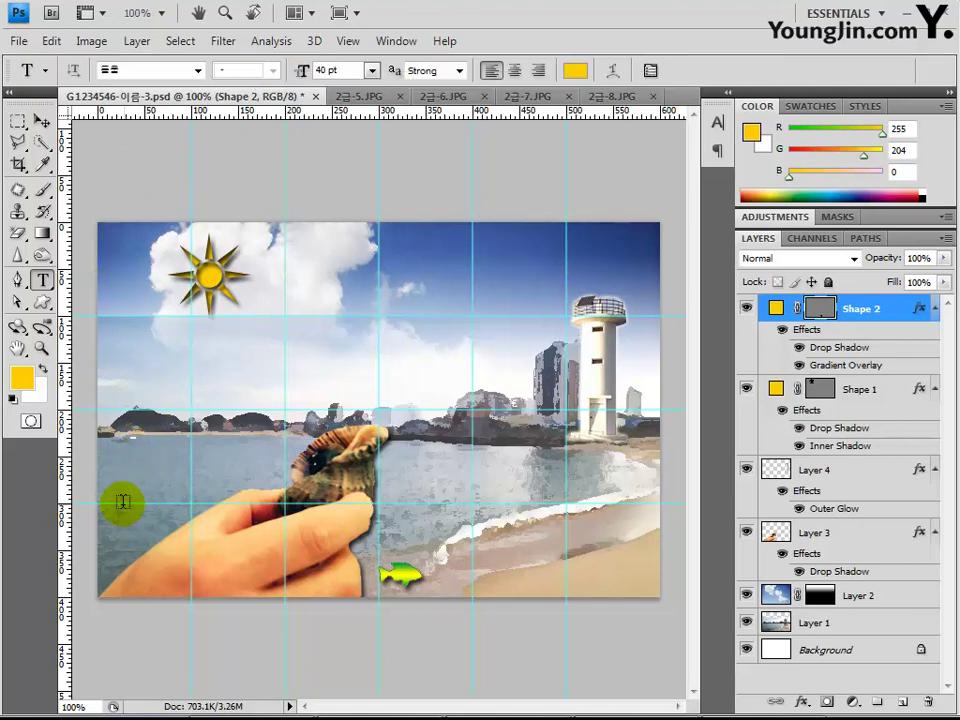
left_click(142, 443)
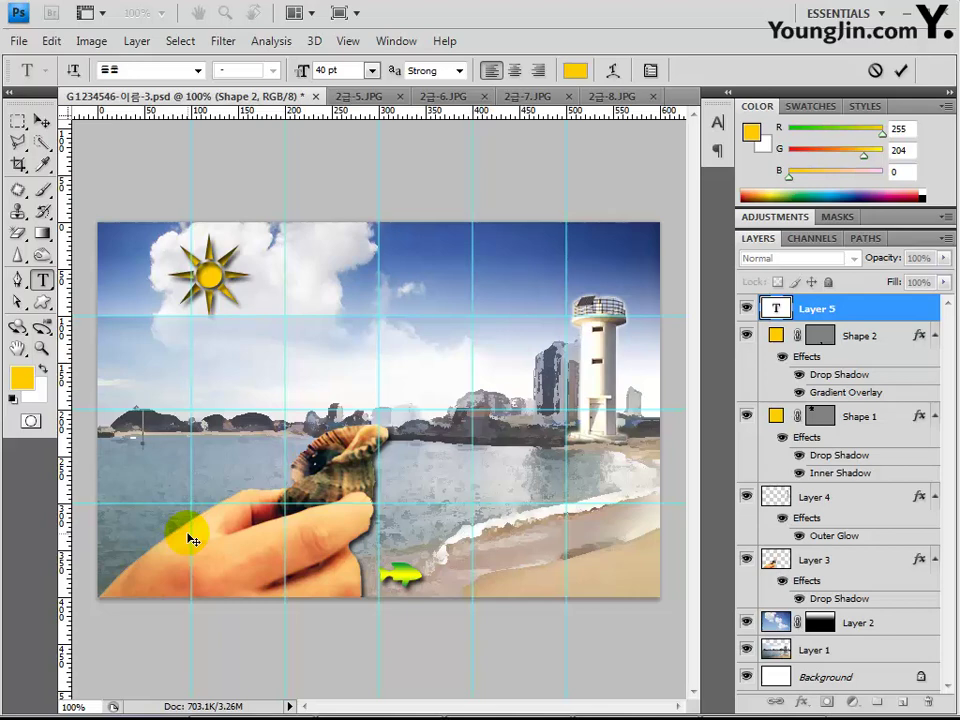
type("W")
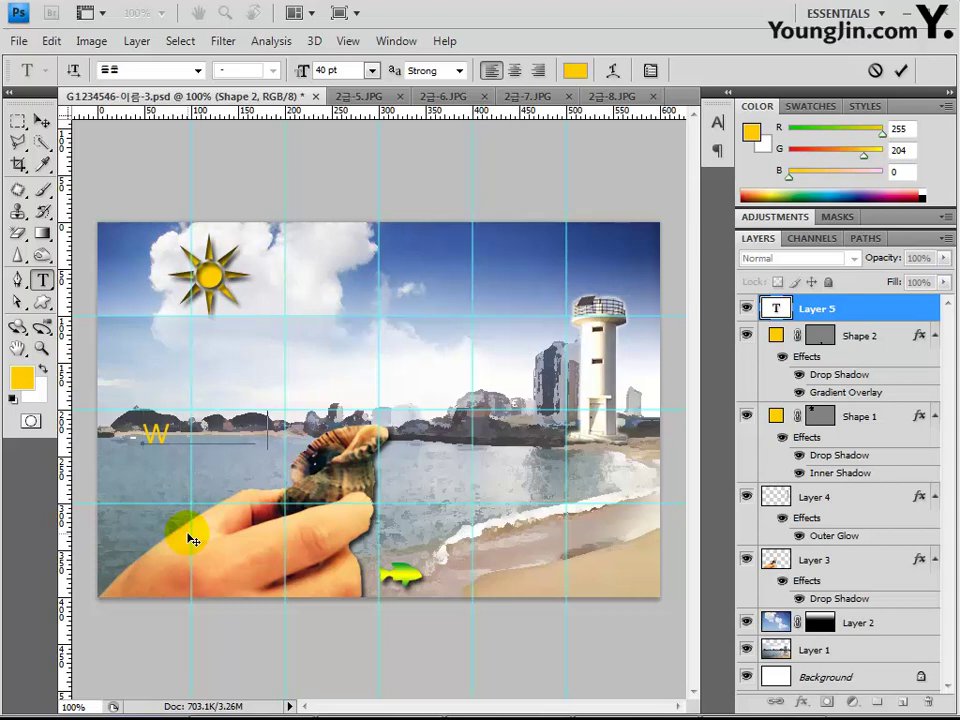
type("       자연의 품")
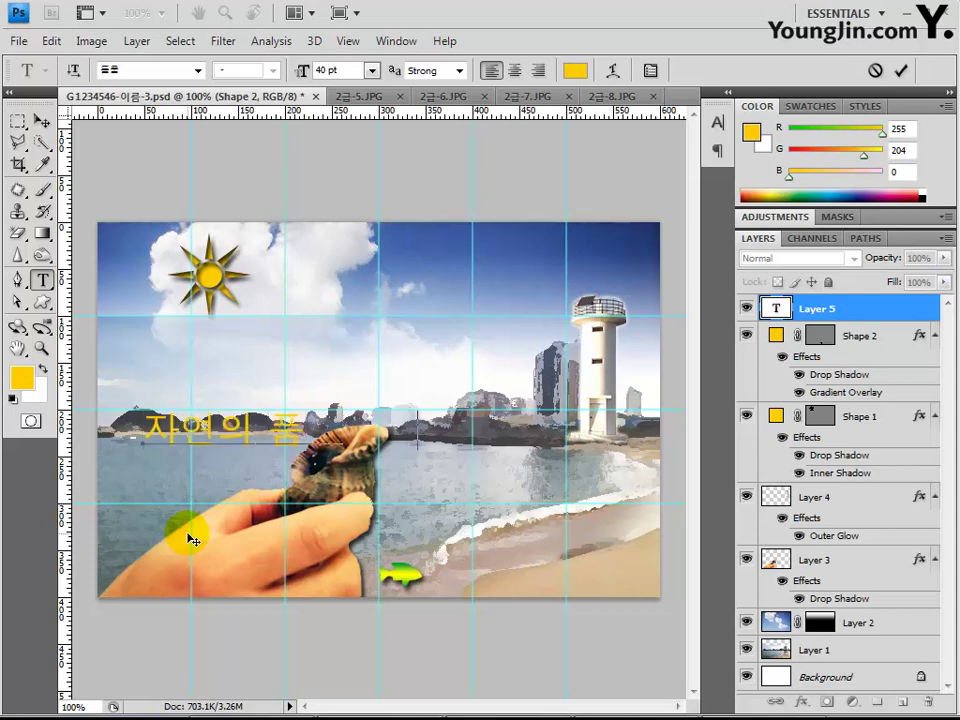
type("에서의")
type("는것들")
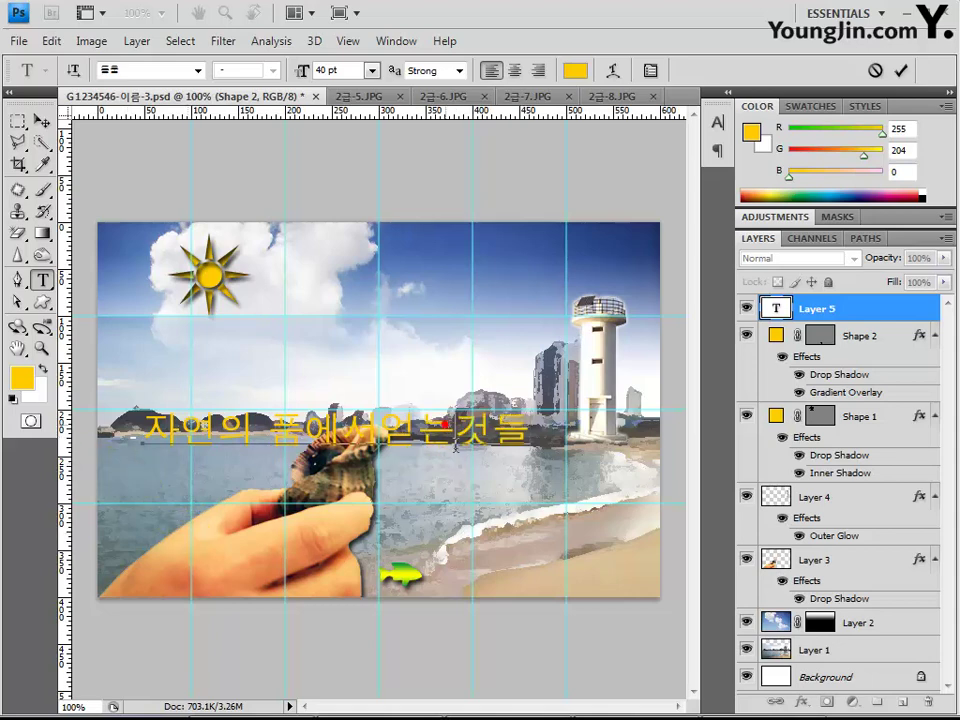
left_click(407, 430)
left_click(407, 428)
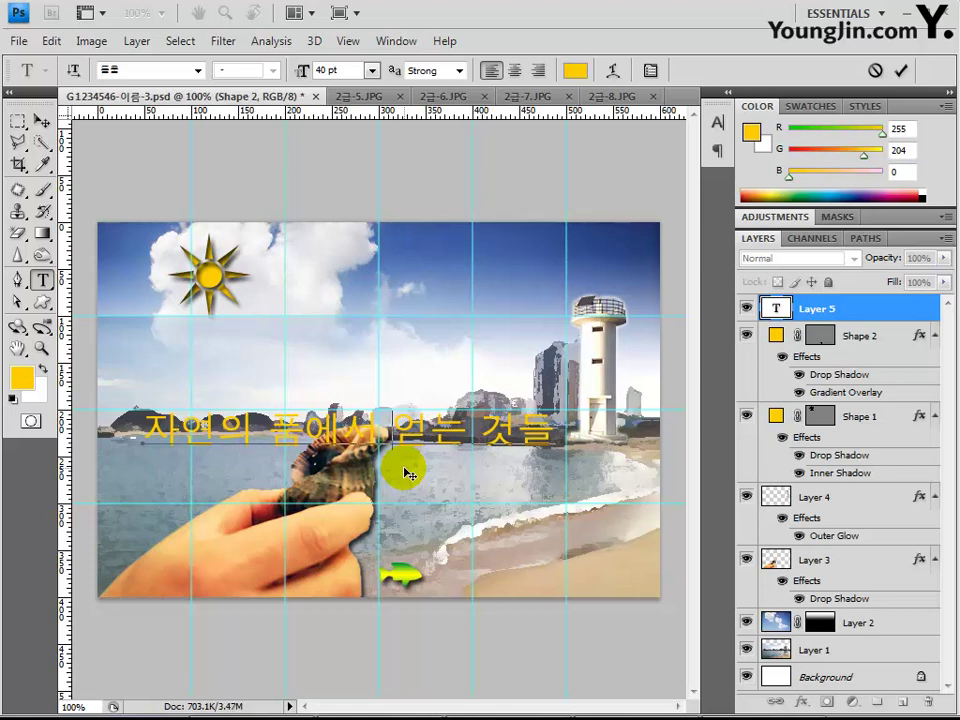
left_click(41, 121)
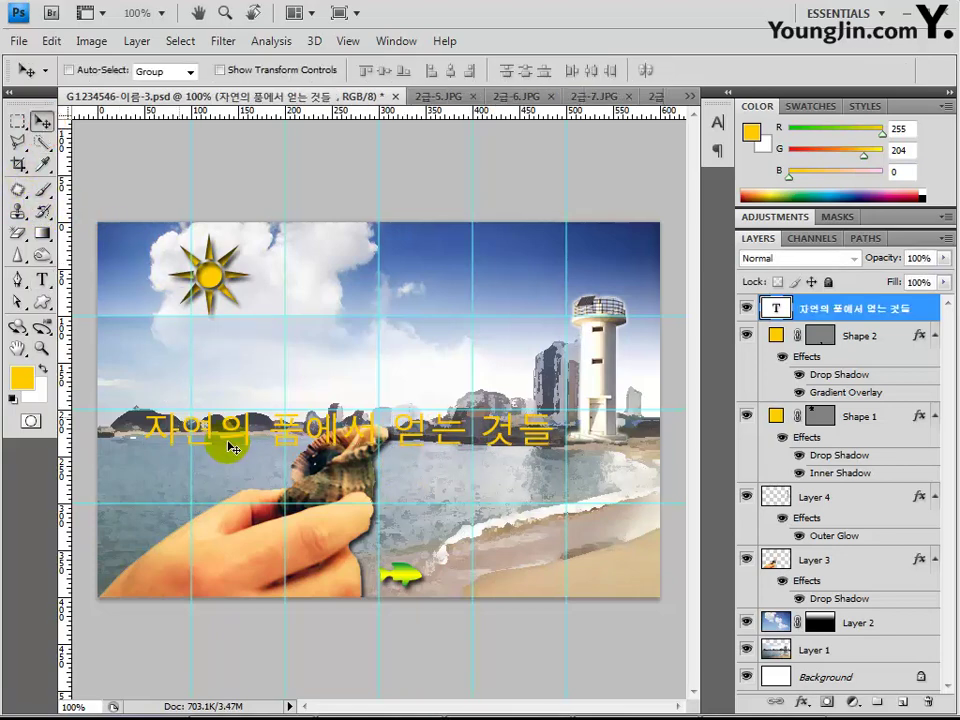
left_click_drag(229, 444, 212, 442)
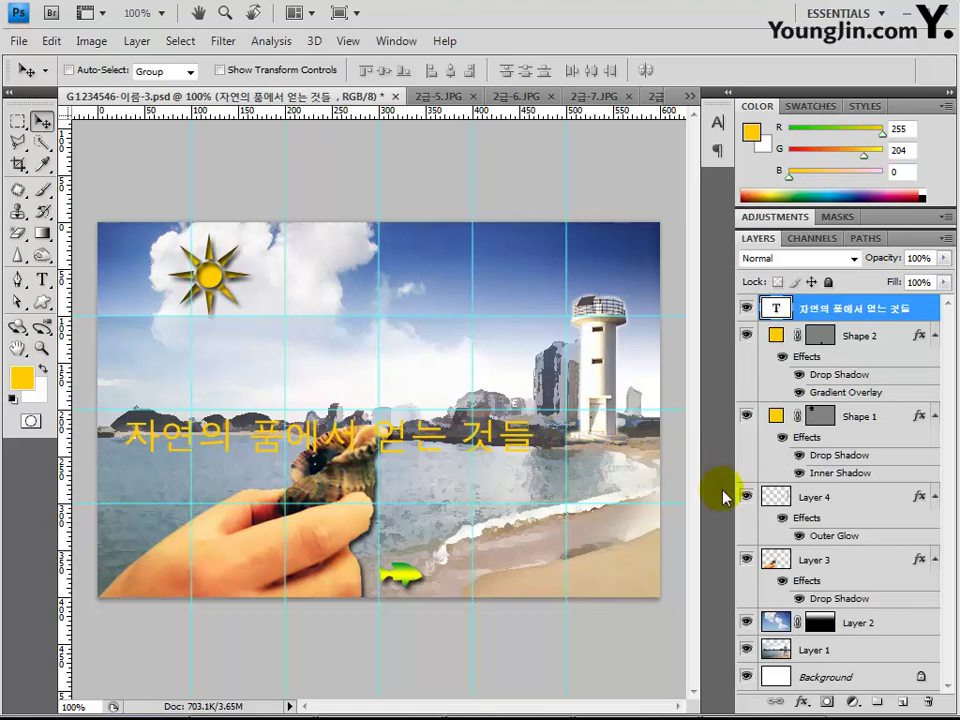
Step: Add a Gradient Overlay to the text layer and set the gradient's starting colour stop to #009933
left_click(804, 703)
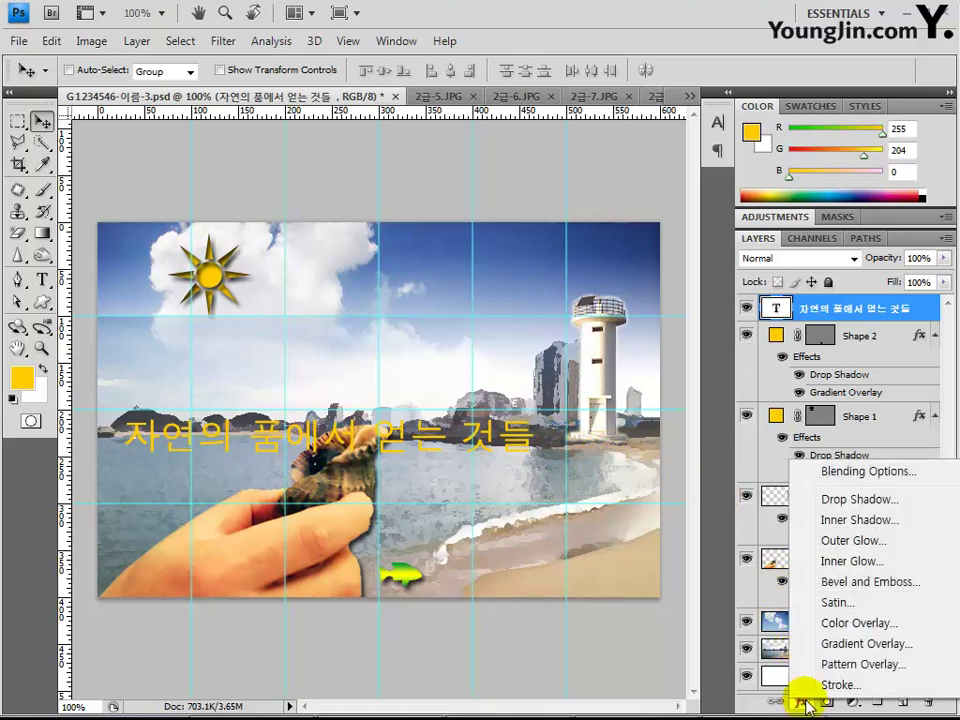
left_click(846, 644)
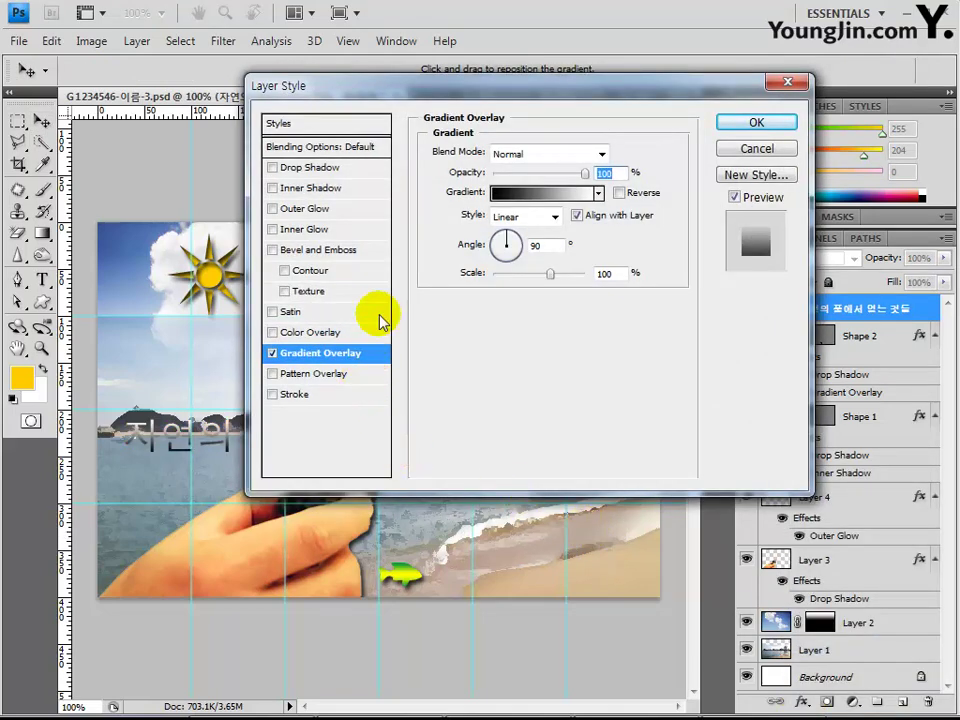
left_click(535, 192)
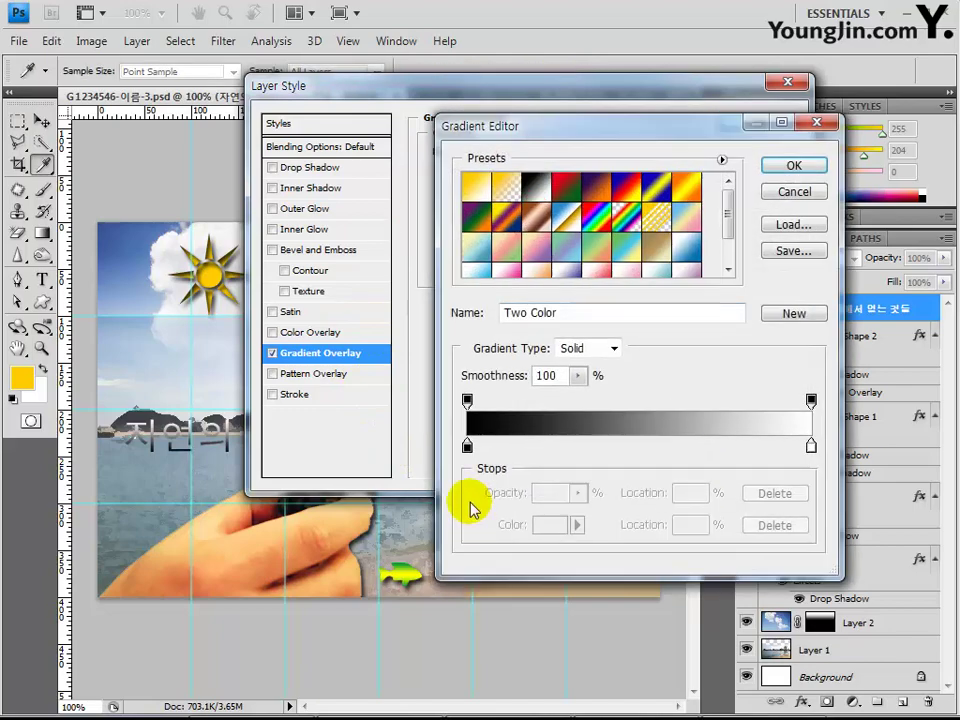
left_click(468, 445)
double_click(468, 445)
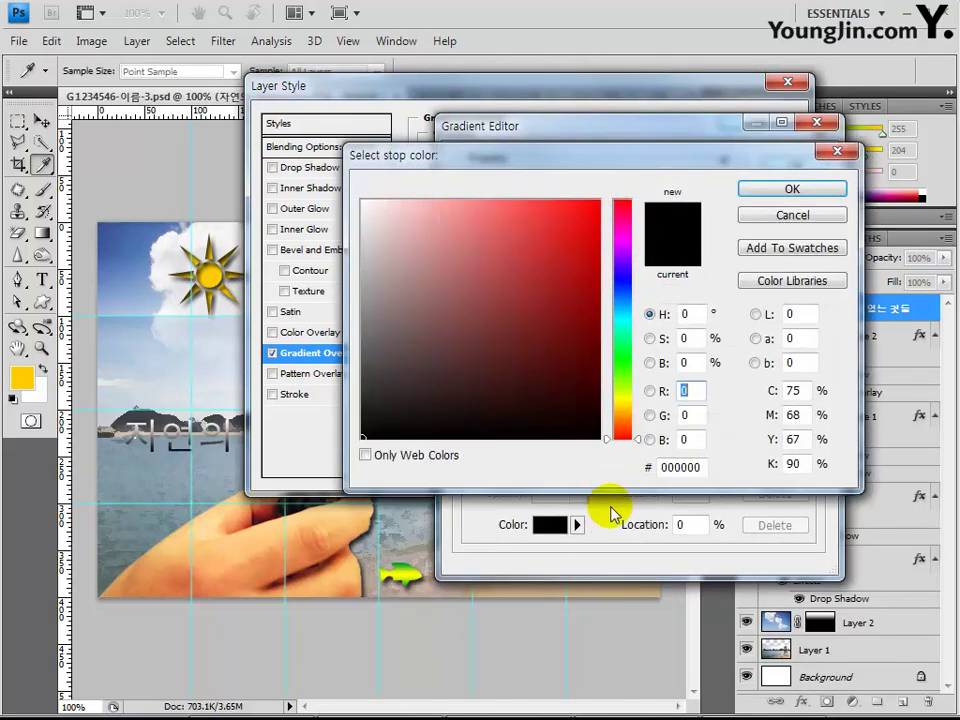
double_click(688, 467)
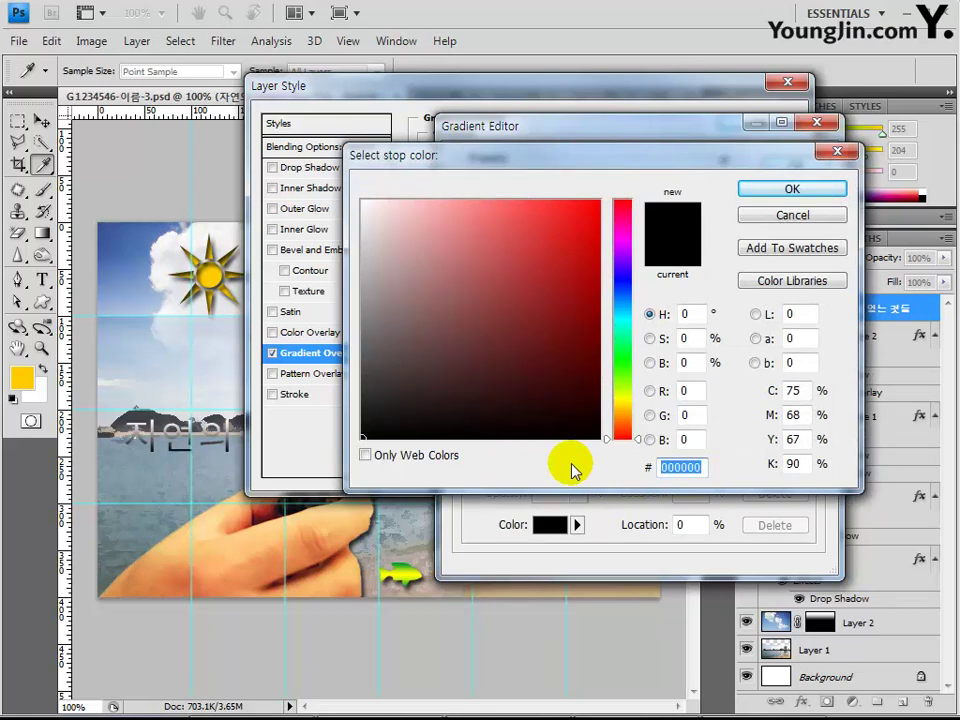
type("009933")
key("Return")
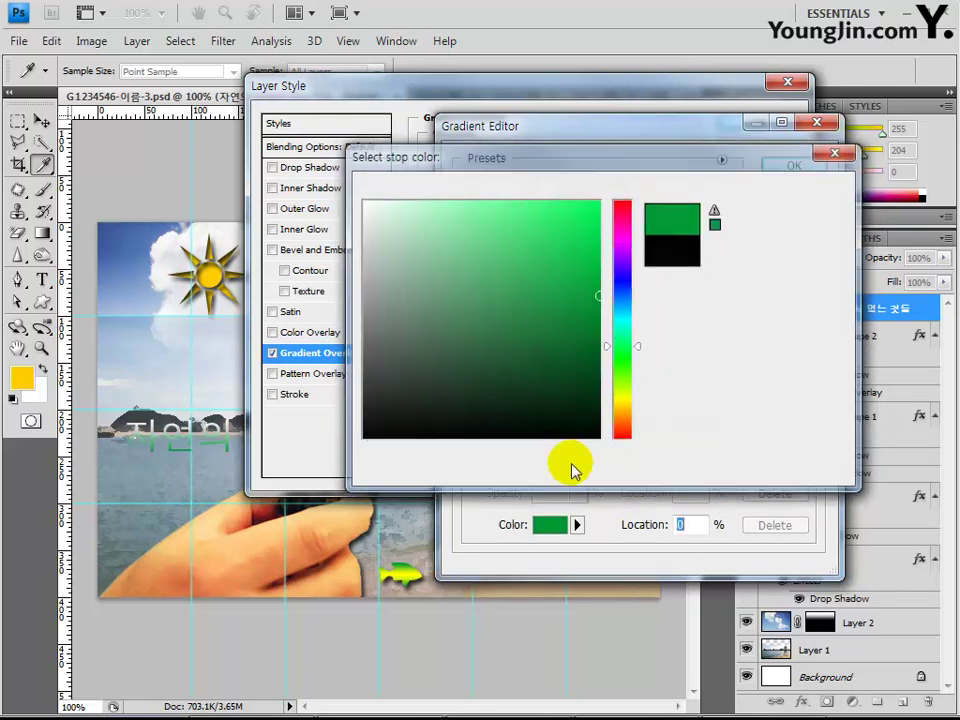
Step: Set the end colour stop of the text's overlay gradient to #ffff00 and accept the gradient
left_click(811, 445)
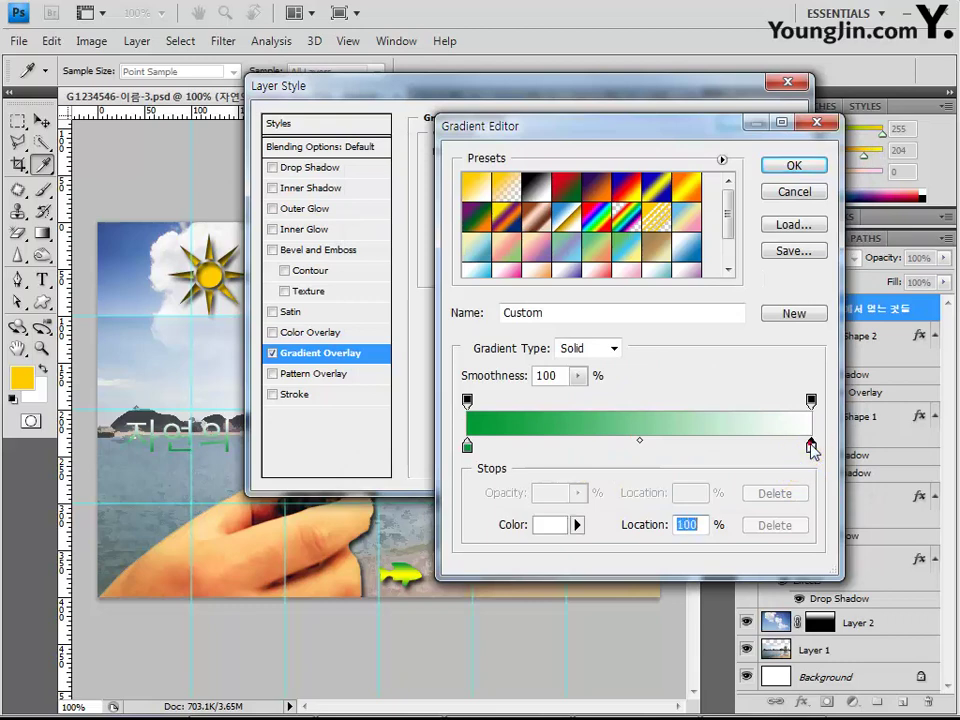
double_click(811, 445)
double_click(690, 467)
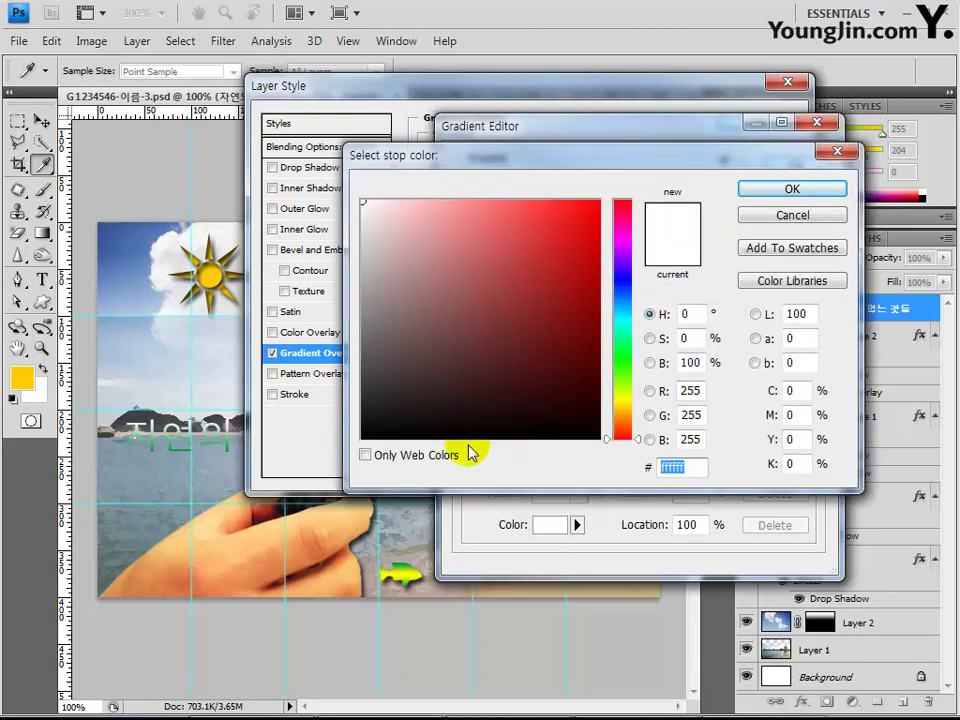
type("0ffff")
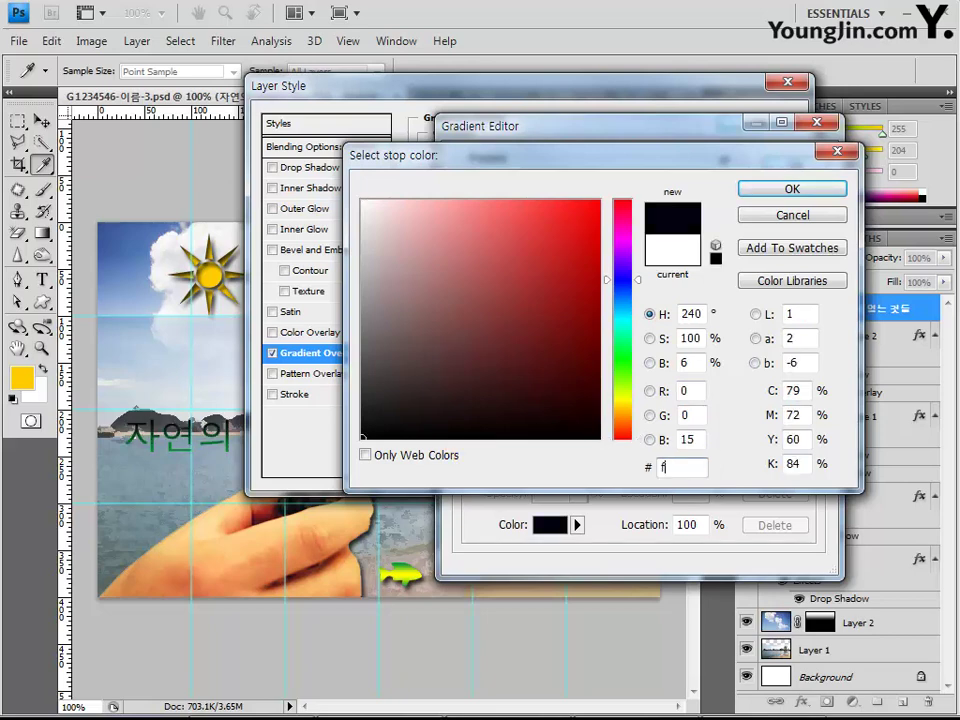
type("00")
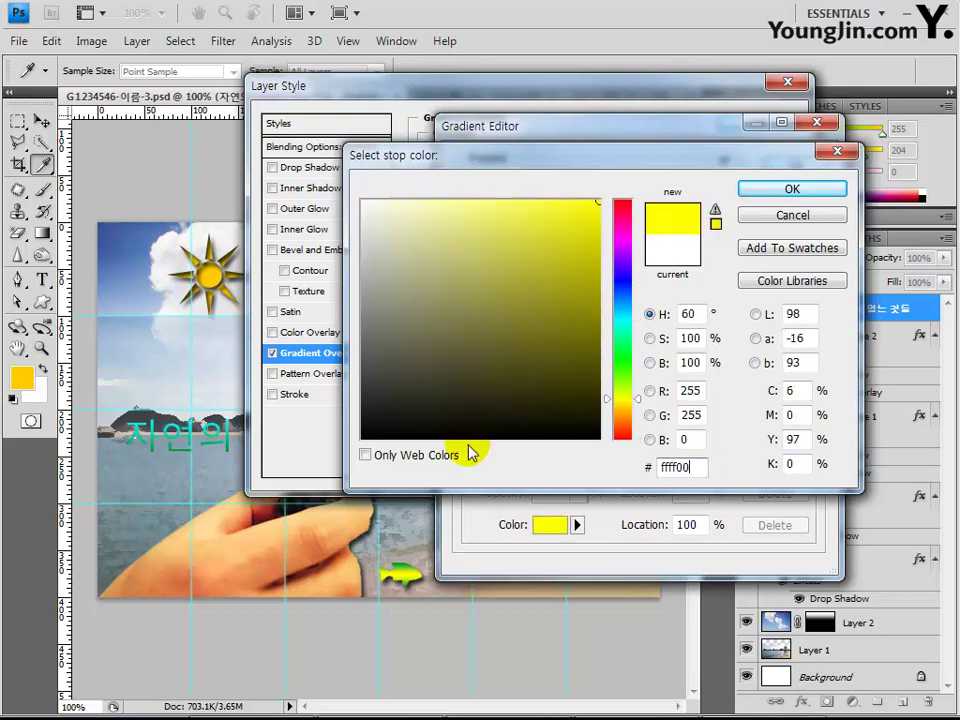
key("Return")
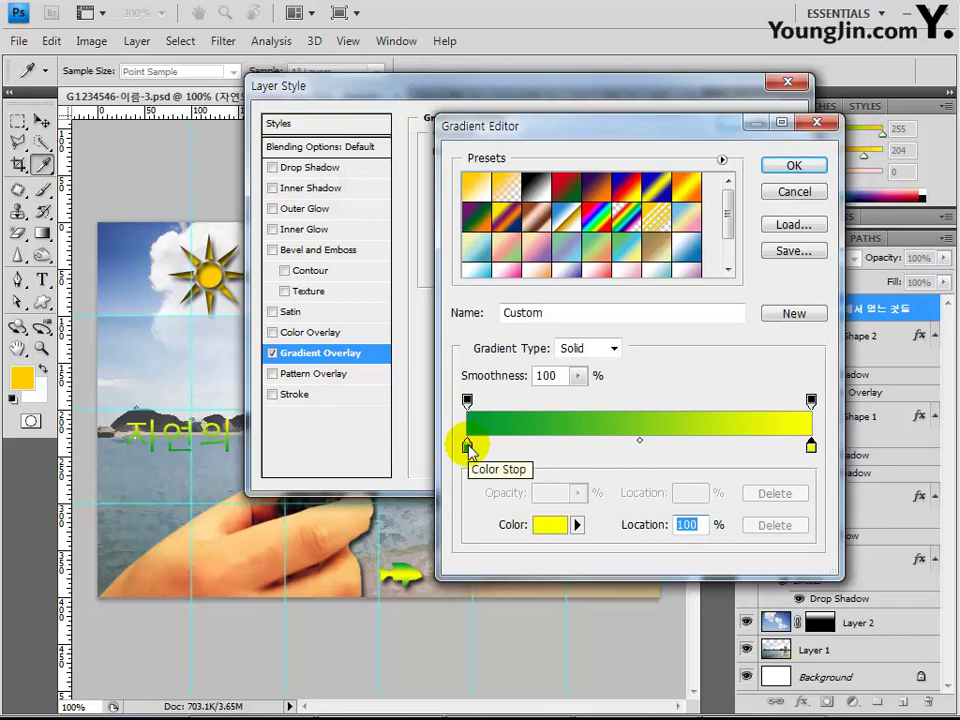
key("Return")
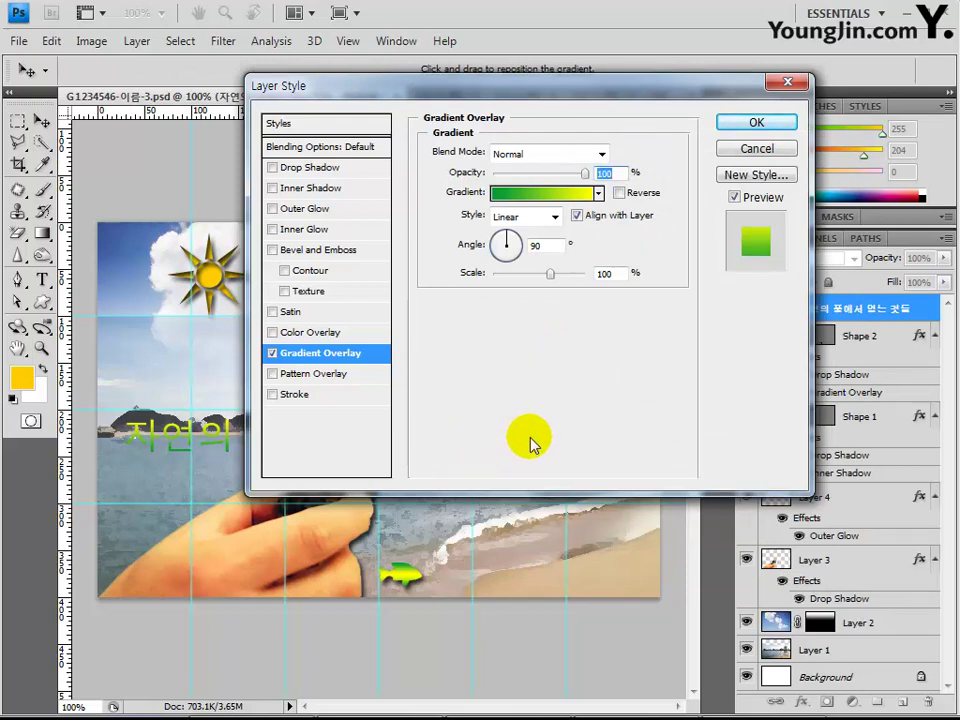
Step: Set the angle of the text's linear Gradient Overlay to 180° and uncover the text on the canvas
left_click(493, 243)
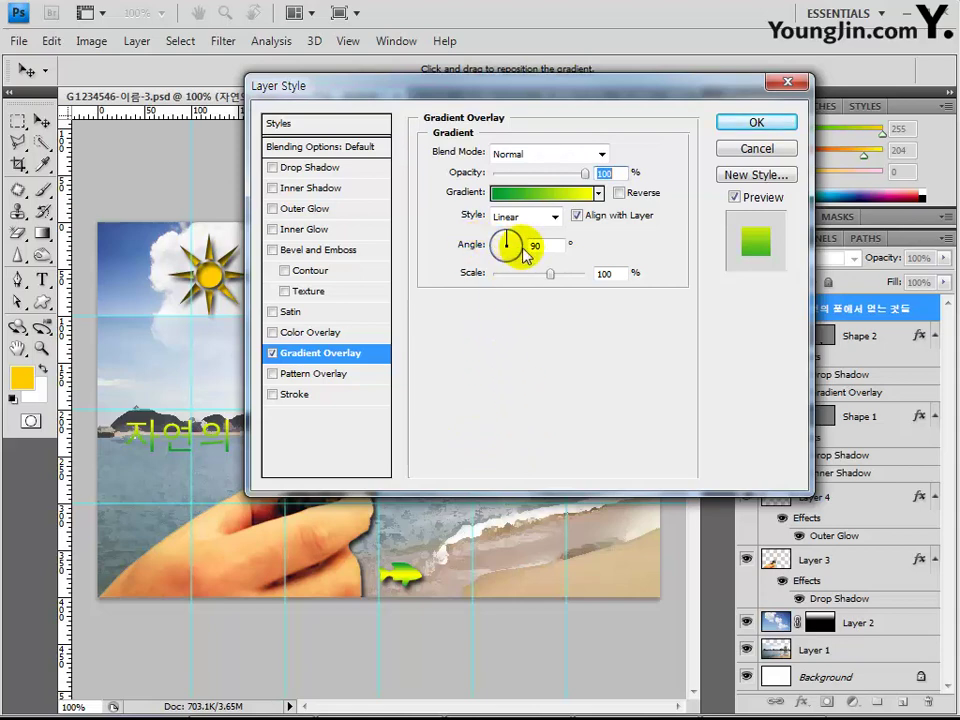
double_click(542, 246)
type("180")
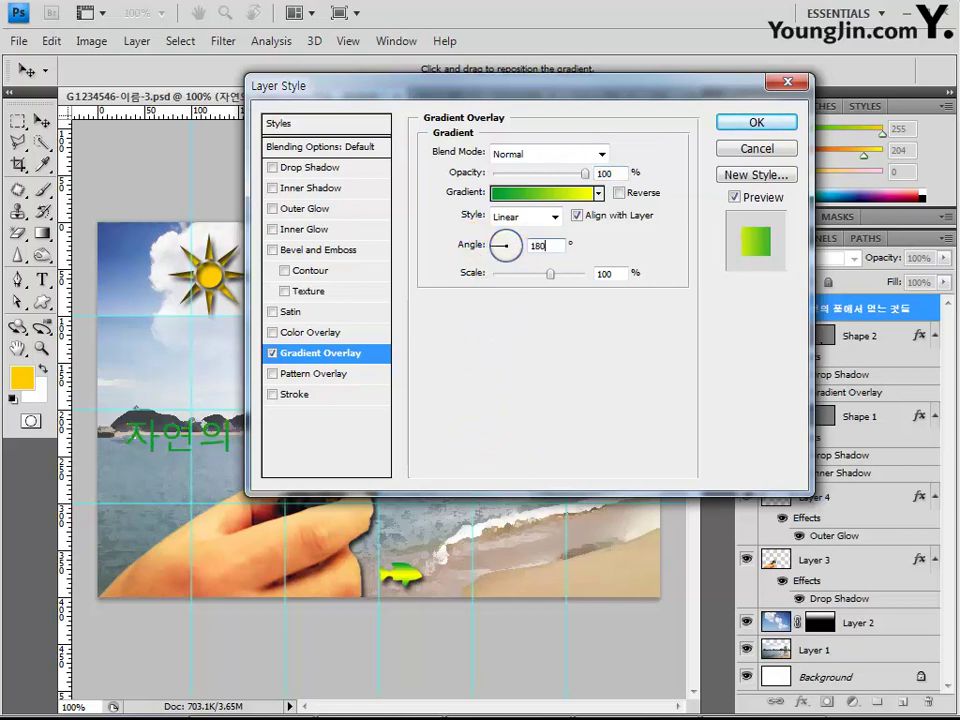
left_click_drag(532, 92, 542, 12)
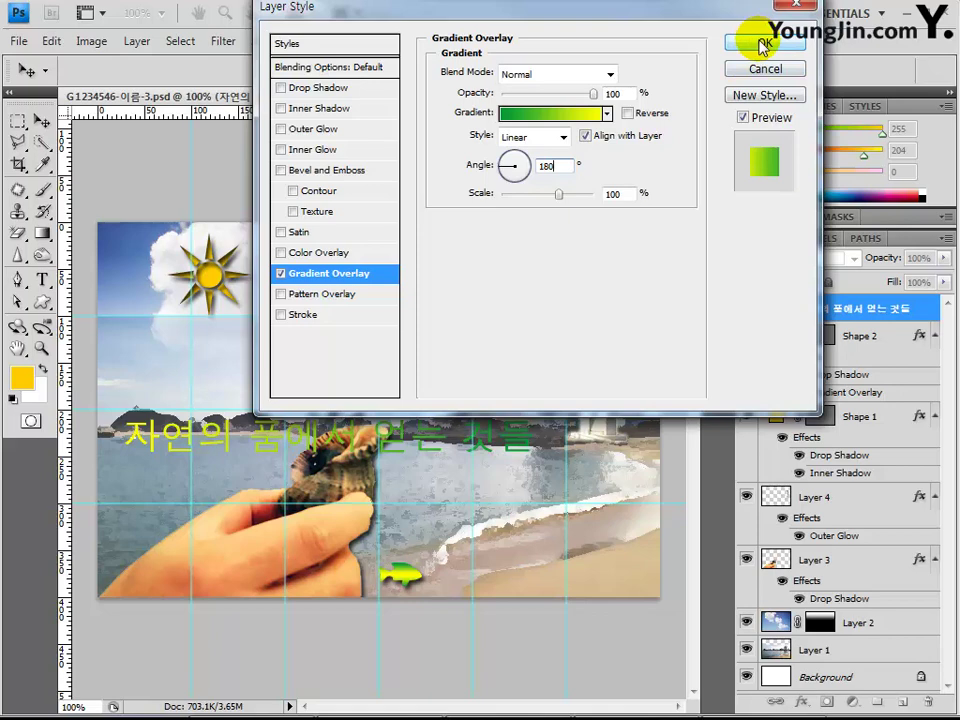
Step: Add a 2 px outside Stroke in black (#000000) to the text and apply the layer style
left_click(305, 316)
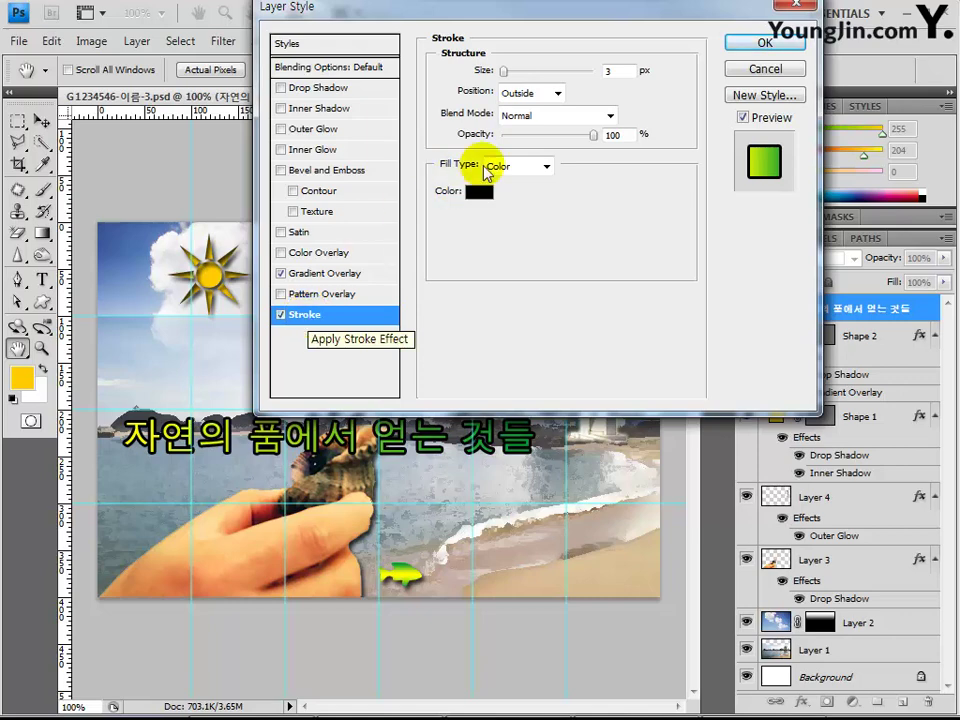
double_click(612, 71)
type("2")
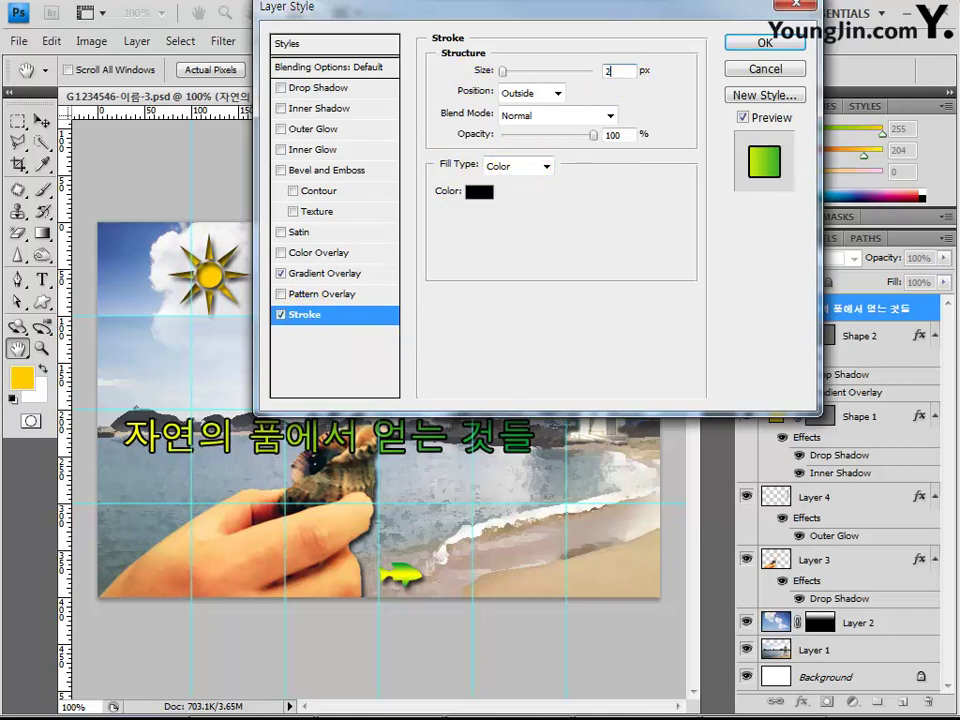
left_click(479, 191)
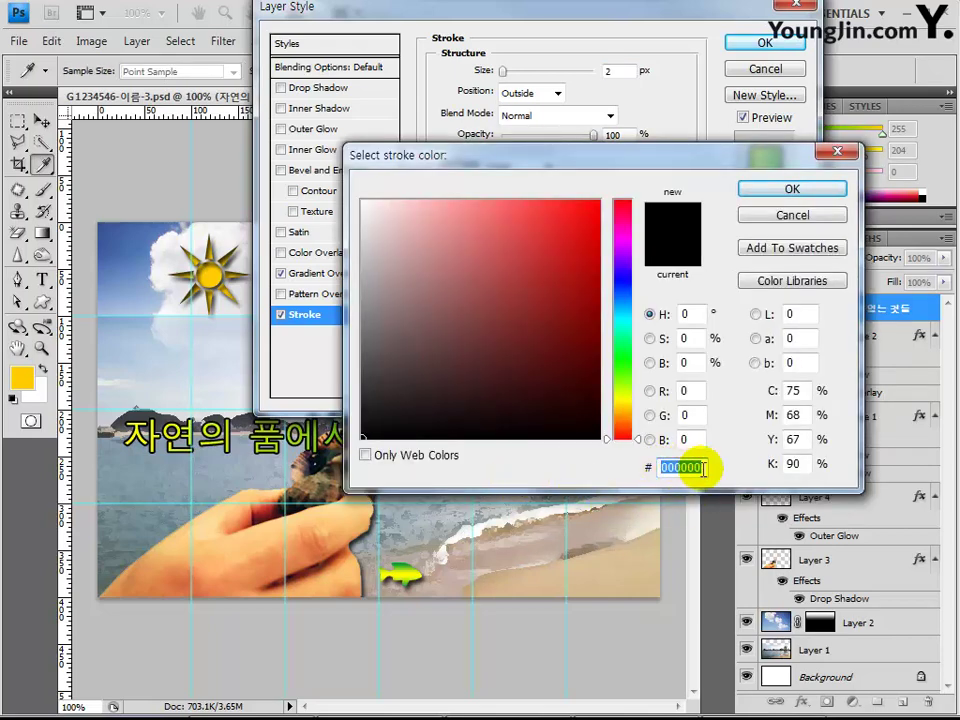
left_click(793, 189)
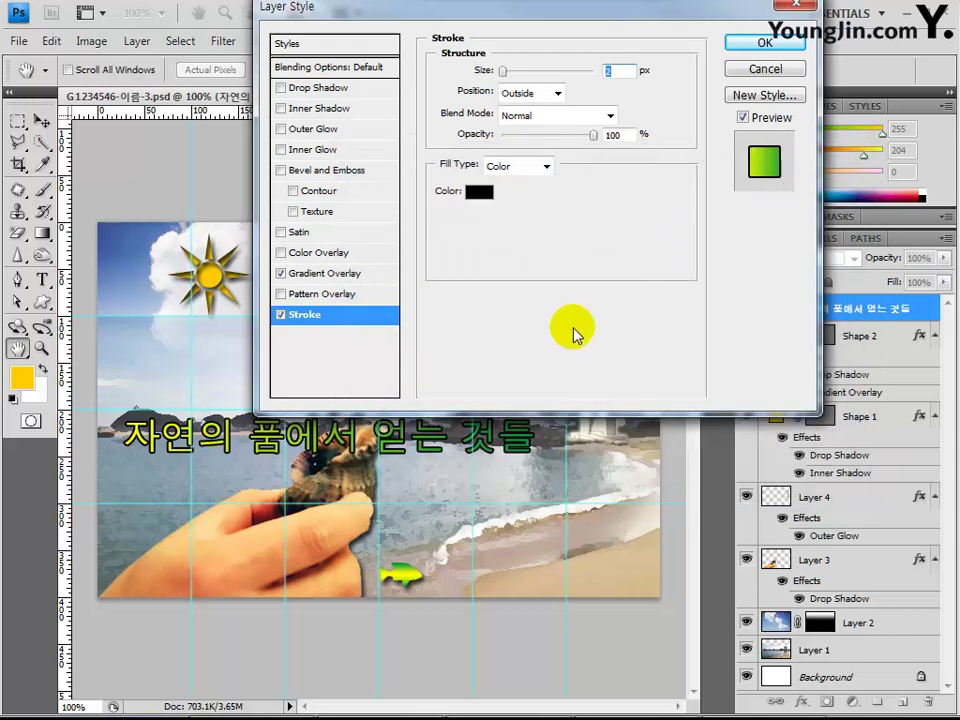
left_click(763, 43)
left_click_drag(568, 497, 573, 505)
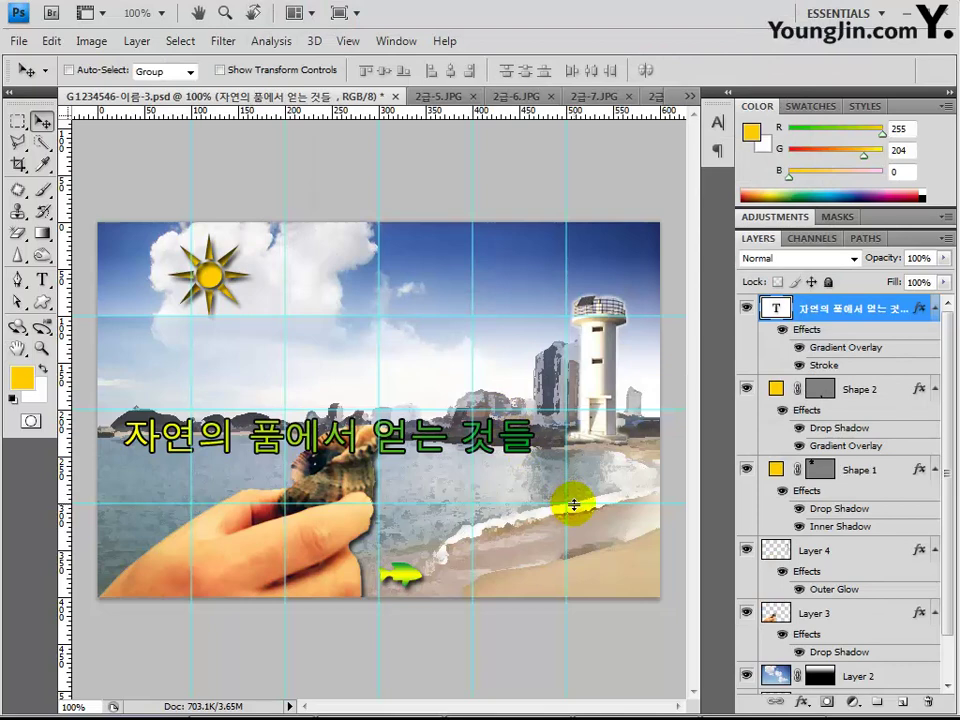
Step: Warp the text with the horizontal Arc style at a +50% bend
left_click(41, 284)
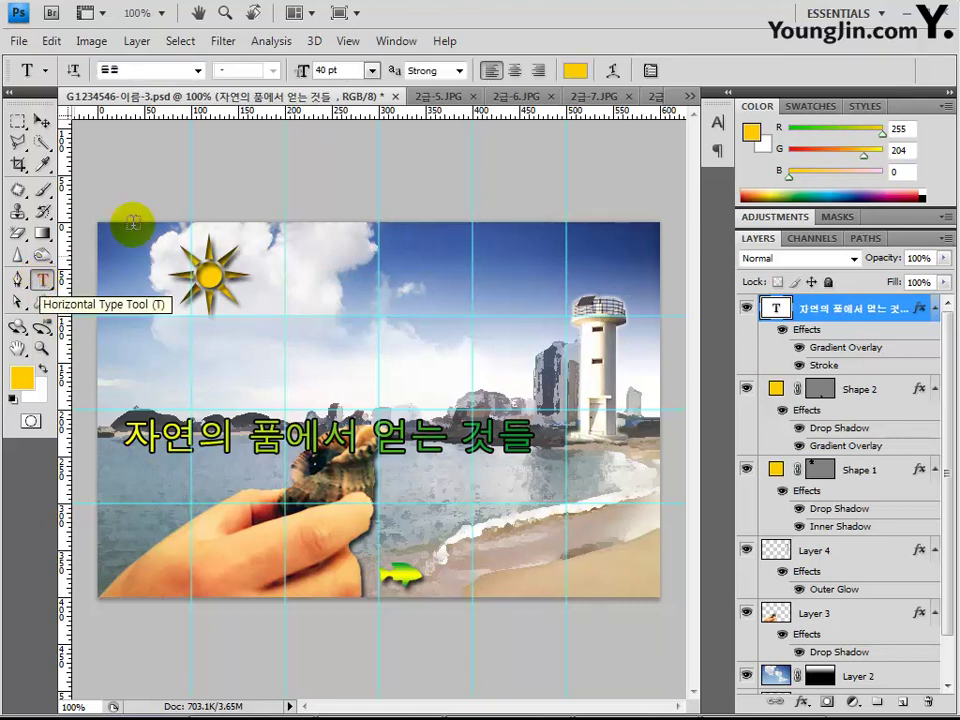
left_click(614, 69)
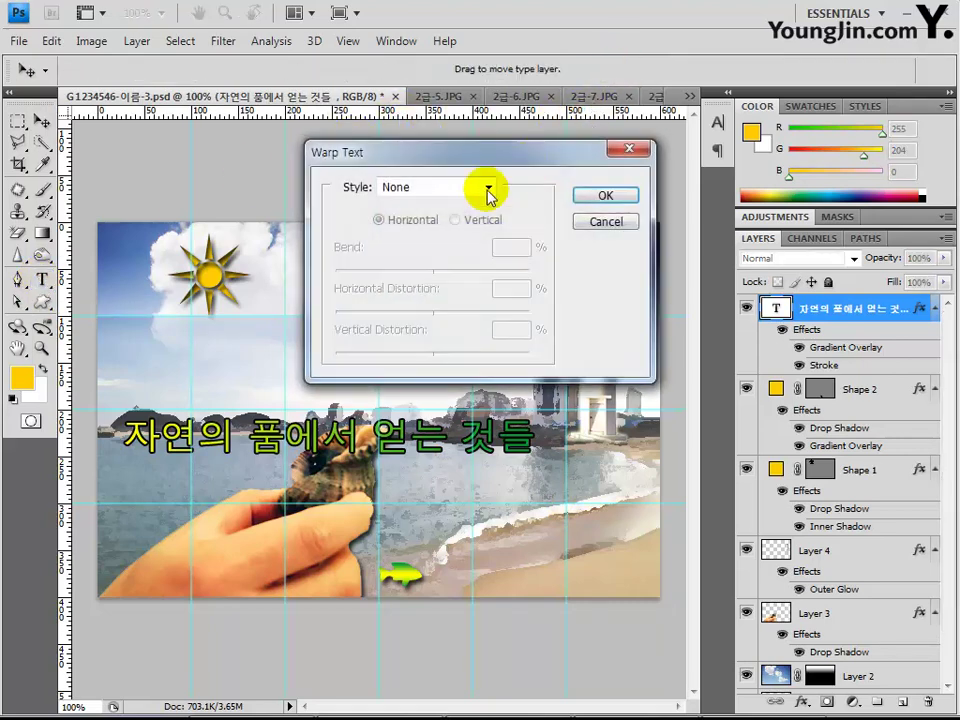
left_click(410, 196)
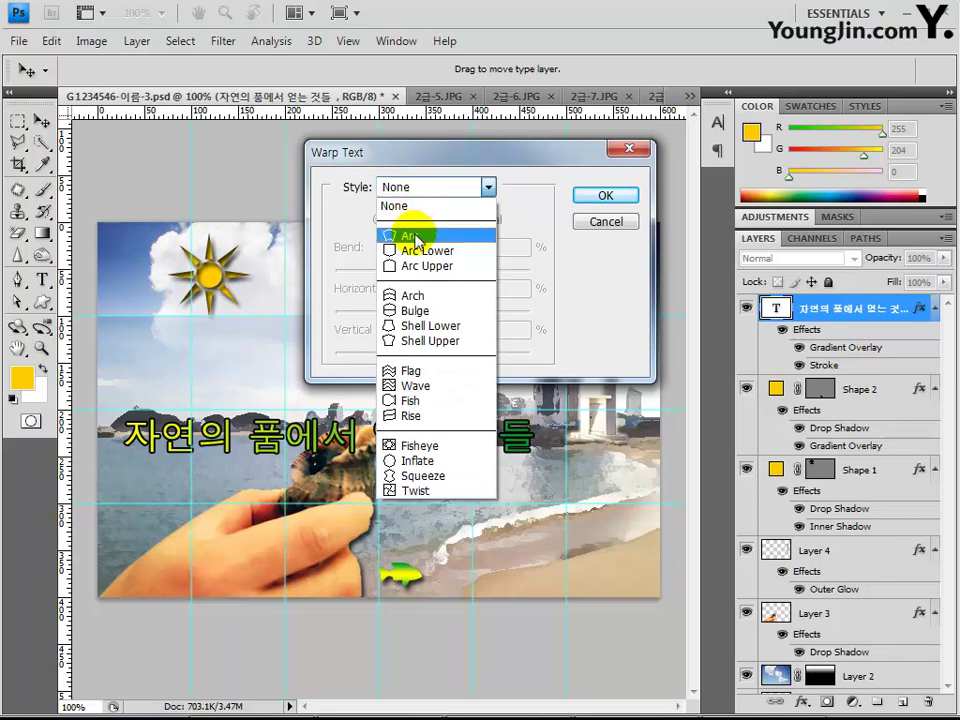
left_click(445, 238)
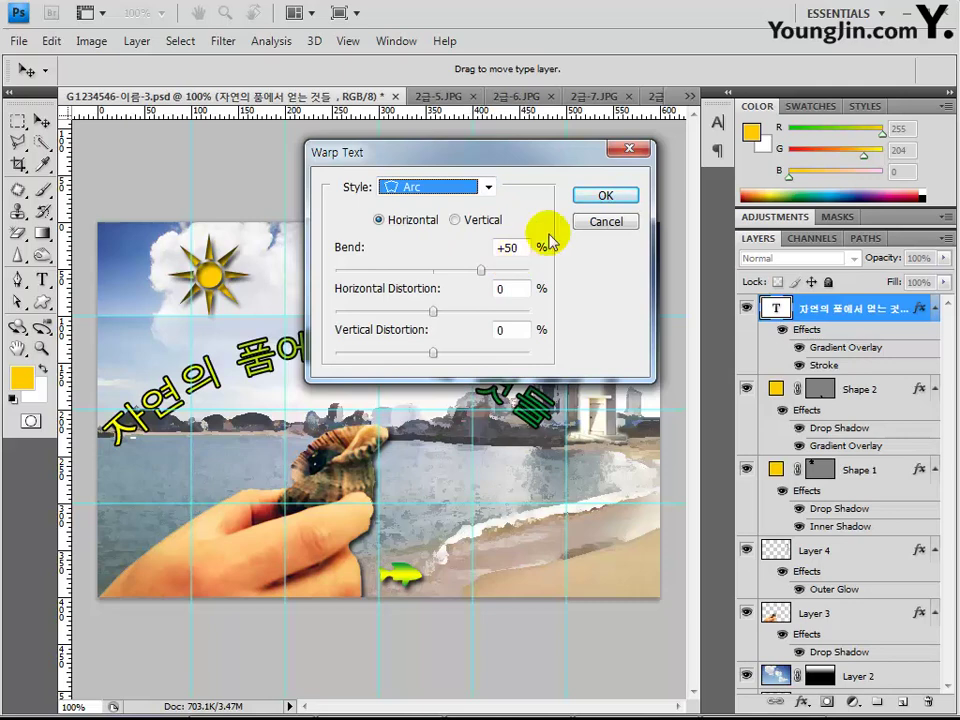
left_click(605, 196)
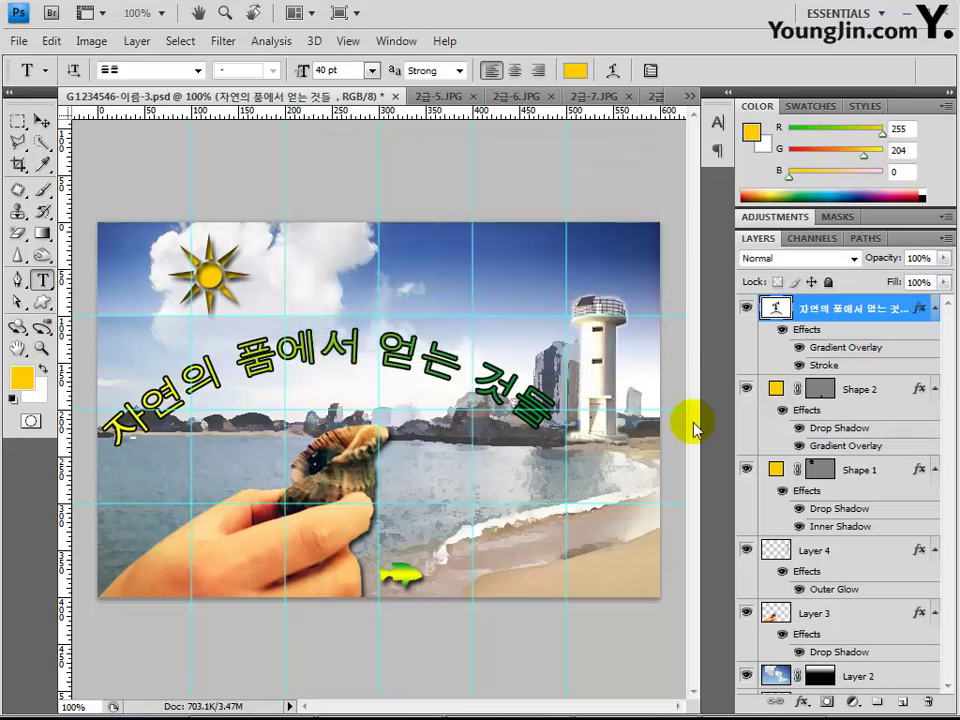
Step: Move the arched text slightly right so it spans the sky above the shell, ending beside the lighthouse
left_click(41, 121)
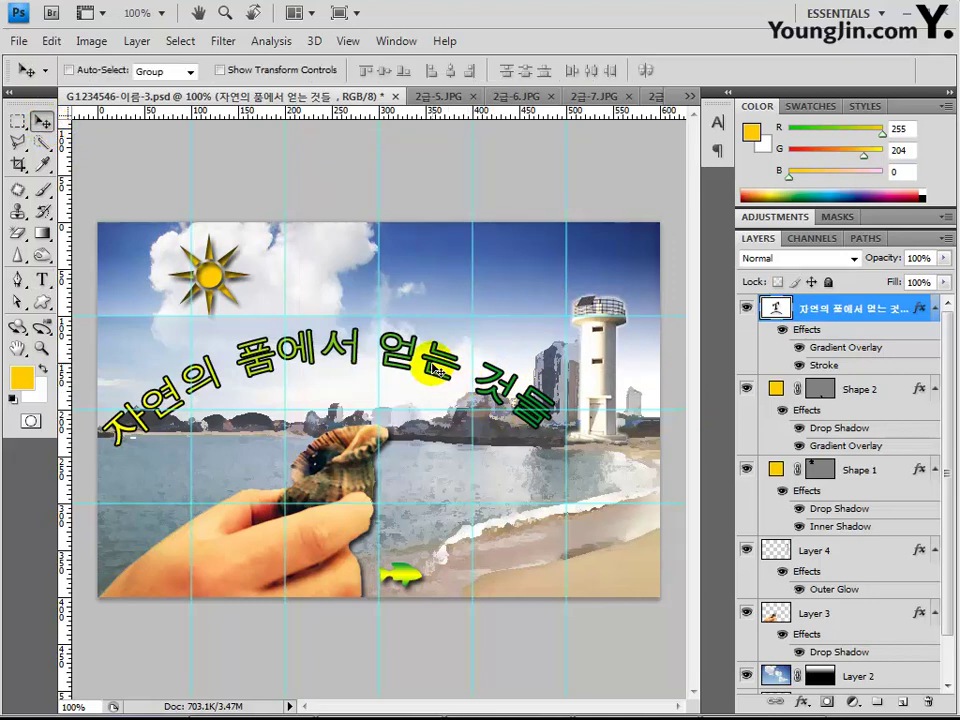
left_click_drag(436, 372, 430, 388)
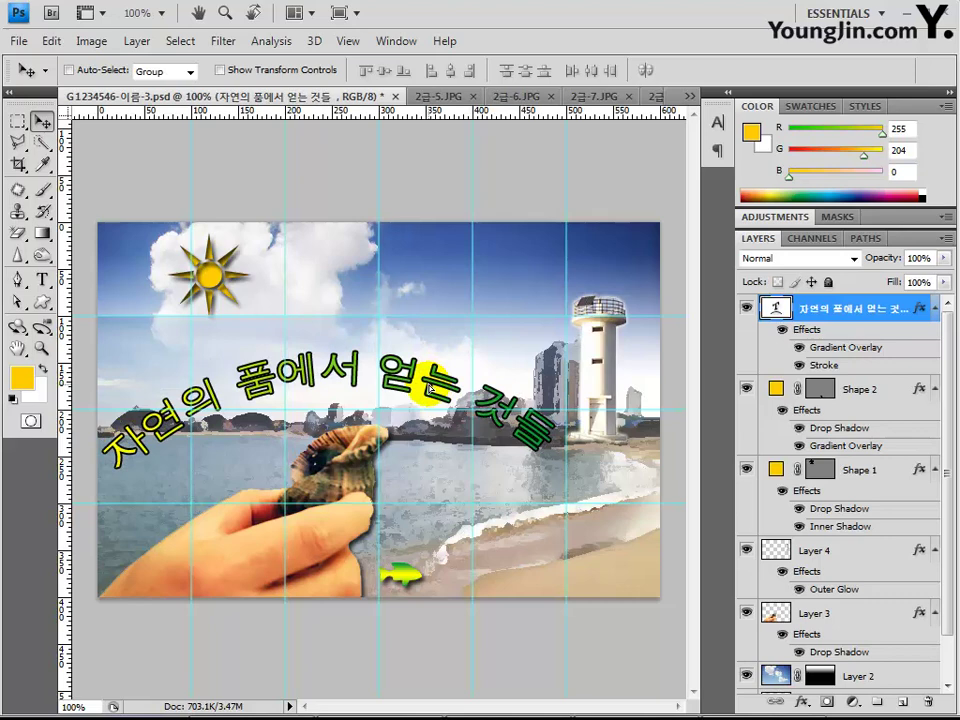
left_click_drag(430, 388, 453, 395)
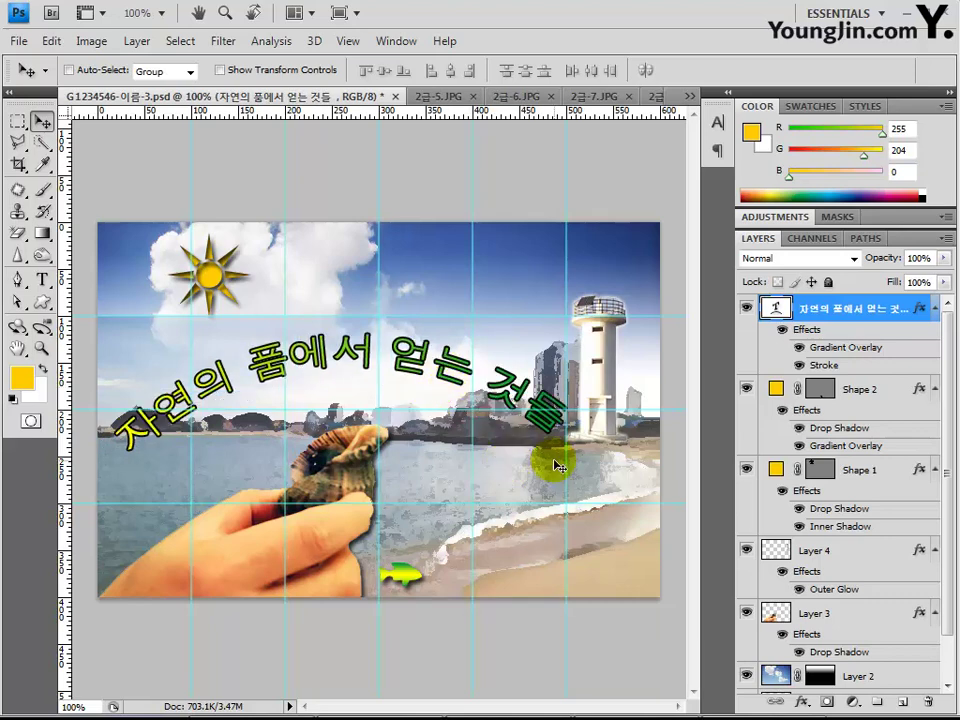
Step: Start a new horizontal text line just right of the fish shape and set its font size to 18 pt
left_click(43, 287)
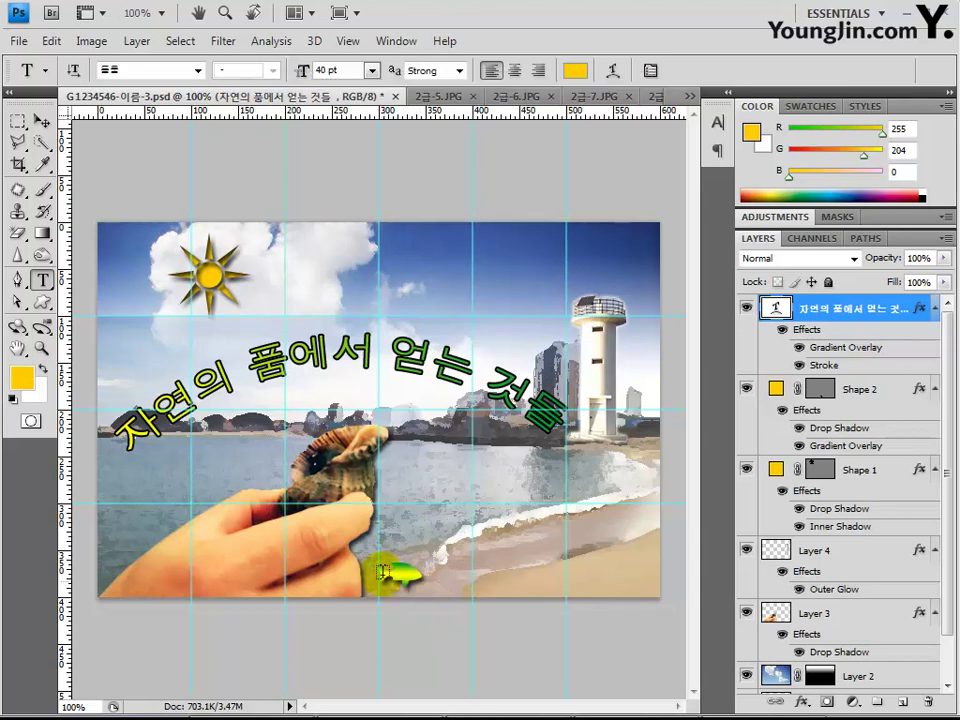
left_click(440, 576)
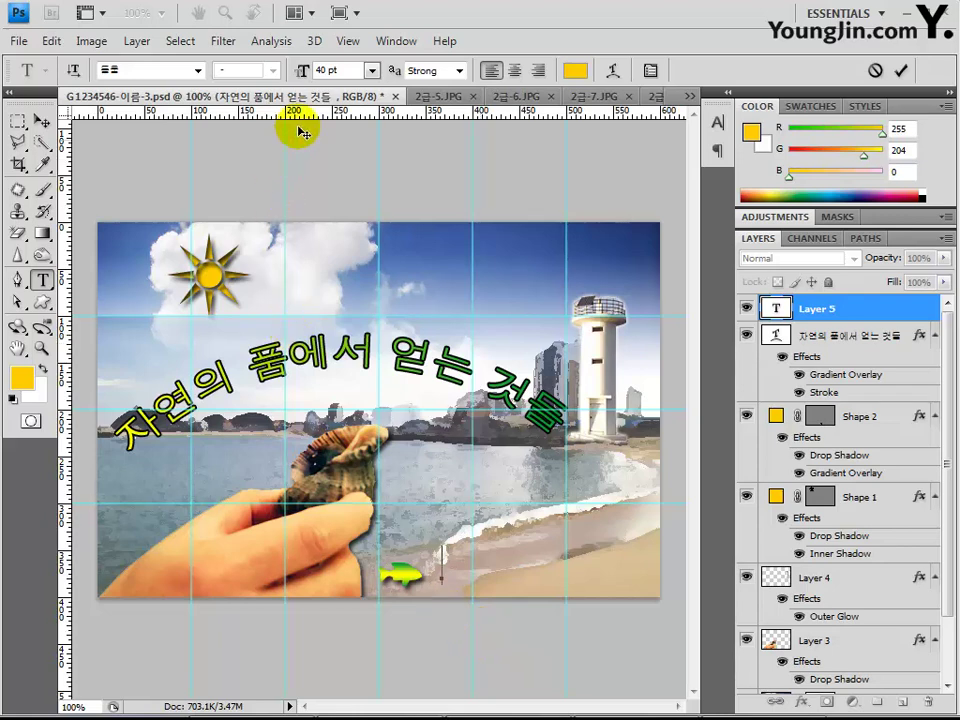
double_click(322, 70)
type("18")
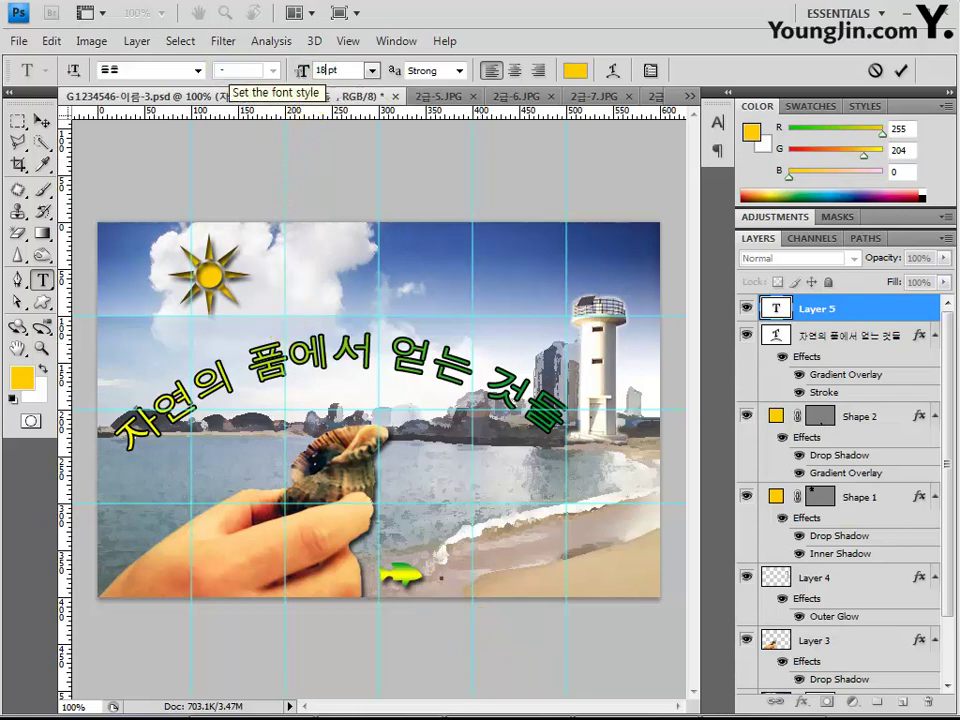
left_click(232, 75)
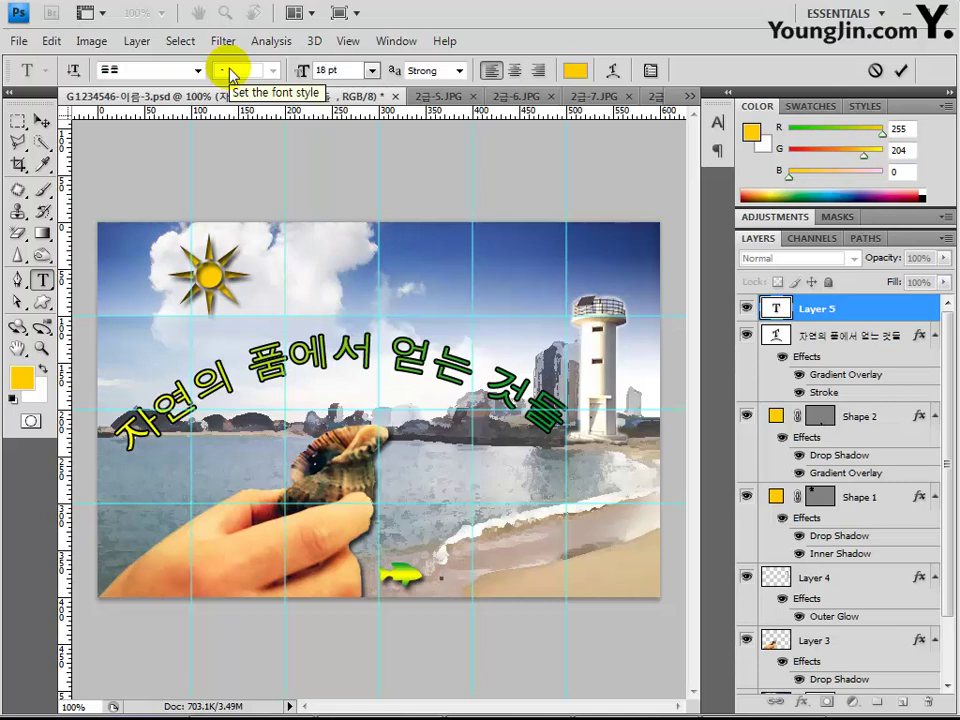
Step: Set the colour of the new text to dark green (#003300)
left_click(575, 70)
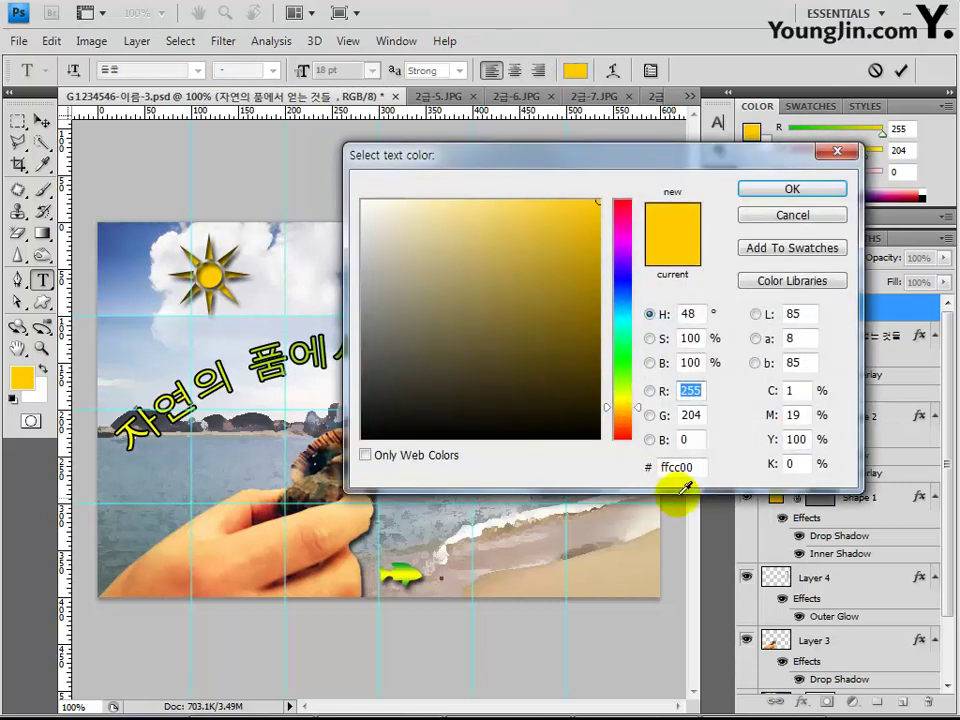
left_click(684, 468)
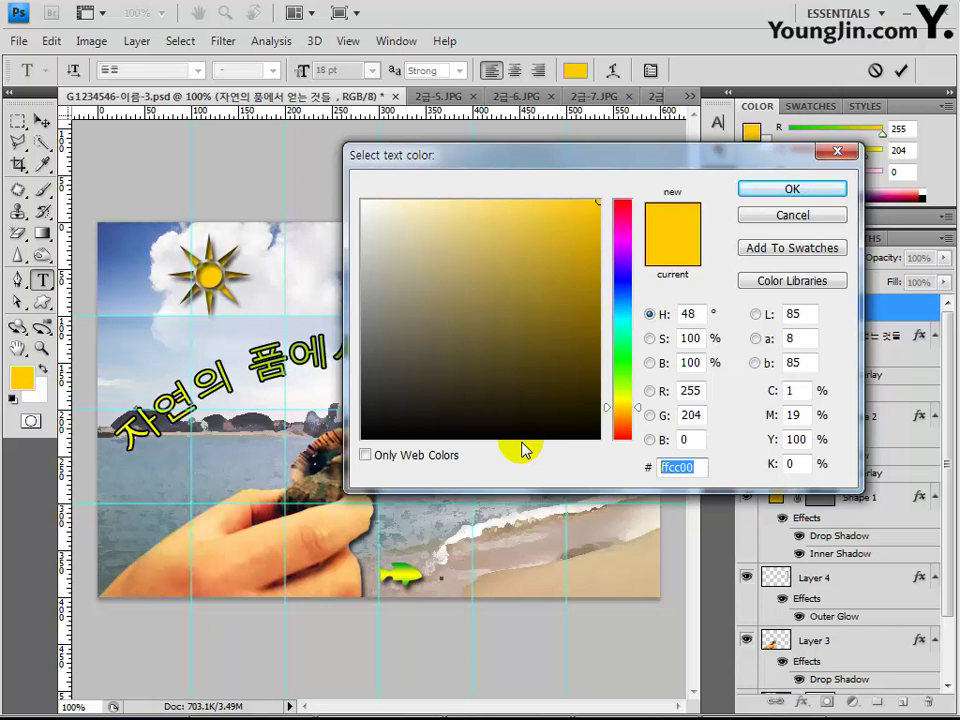
type("003300")
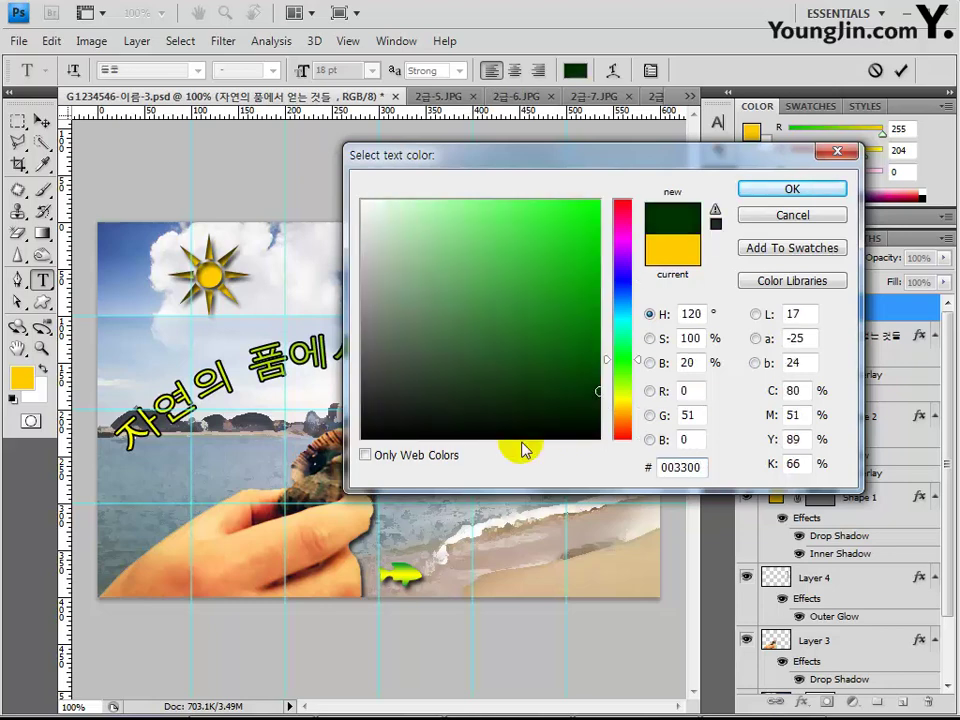
key("Return")
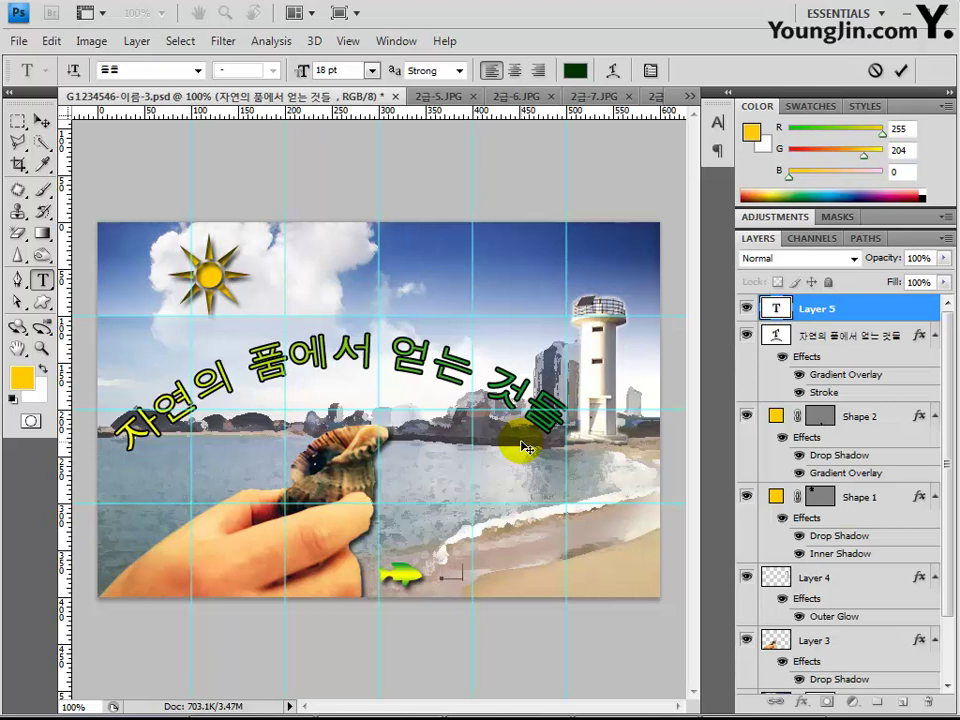
Step: Enter the text "자연의 품 관광센터", commit it and nudge it into line beside the fish shape
type("wk")
key("BackSpace")
key("BackSpace")
type("자연의 품관광센터")
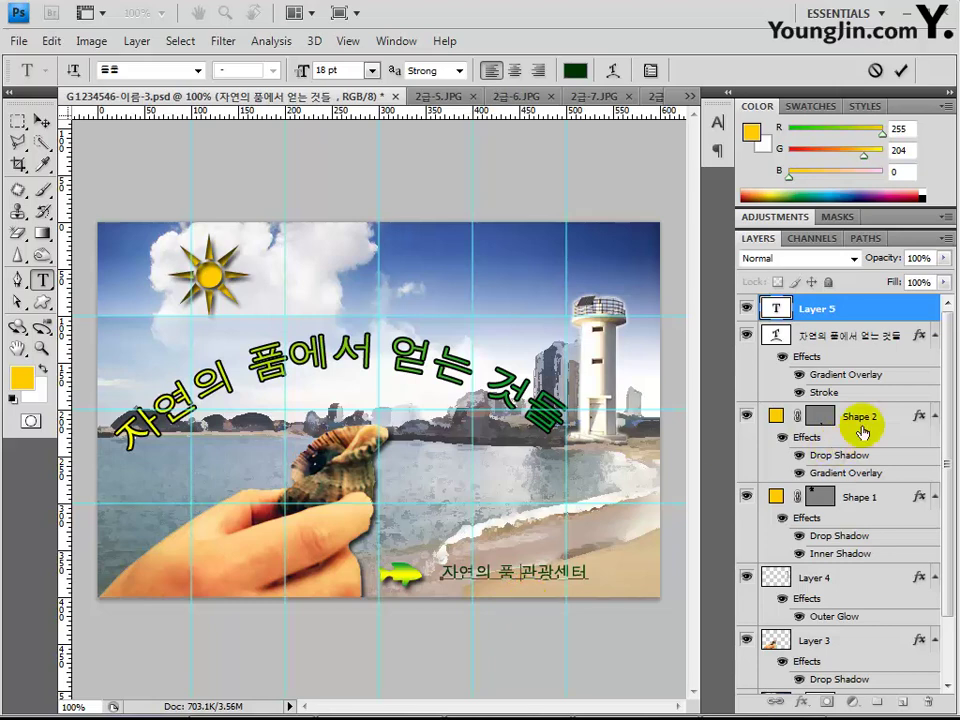
left_click(823, 316)
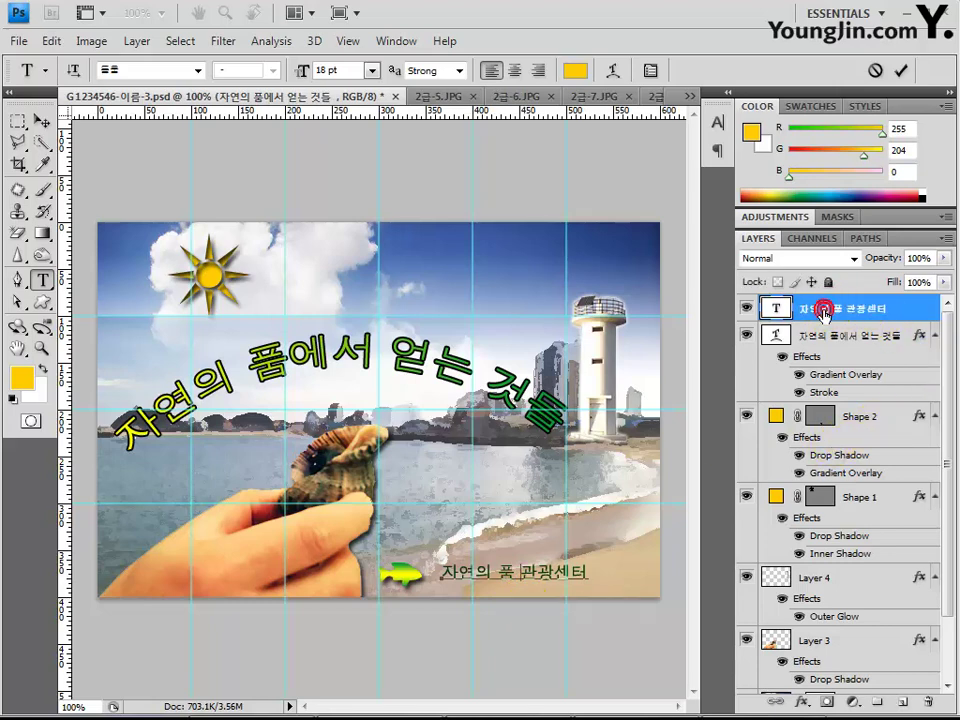
left_click(42, 120)
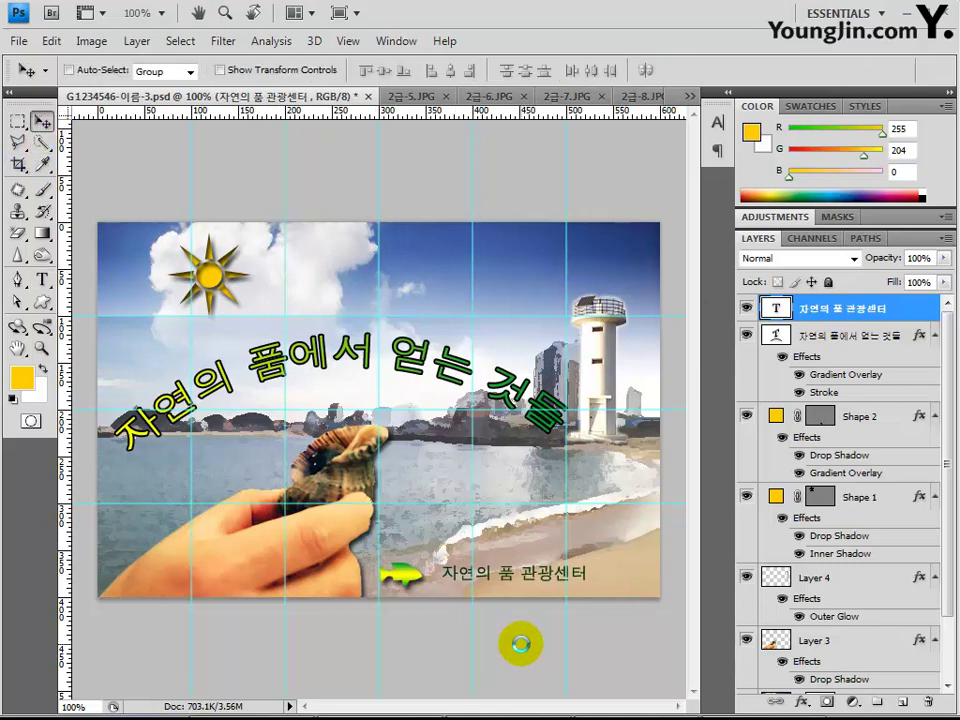
left_click_drag(521, 644, 521, 648)
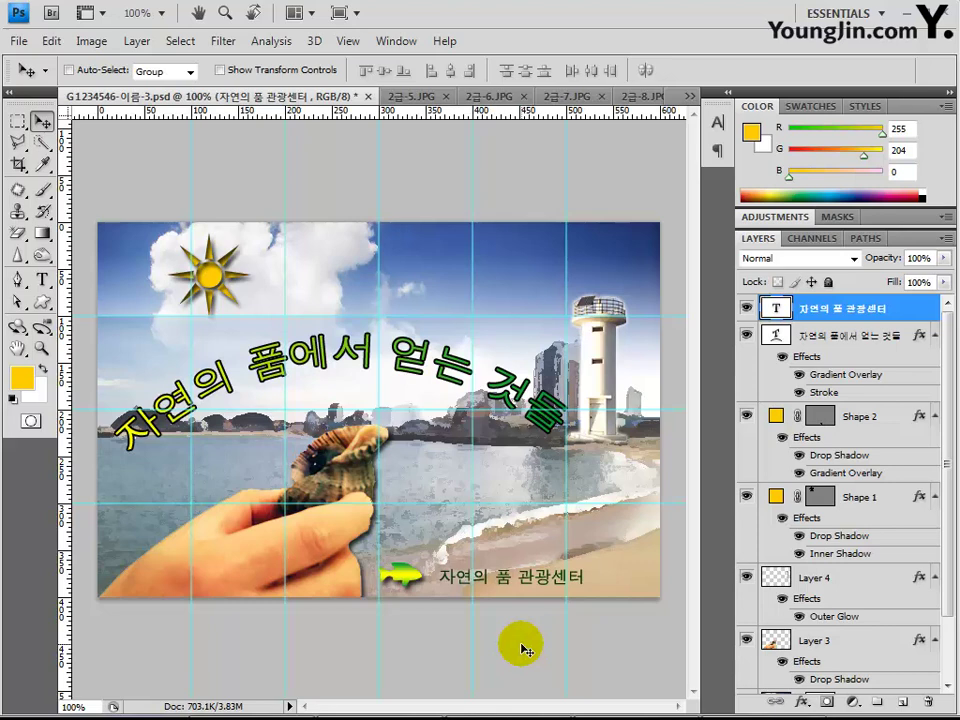
Step: Add a 2 px outside Stroke in white (#ffffff) to the 자연의 품 관광센터 text and apply the layer style
left_click(800, 700)
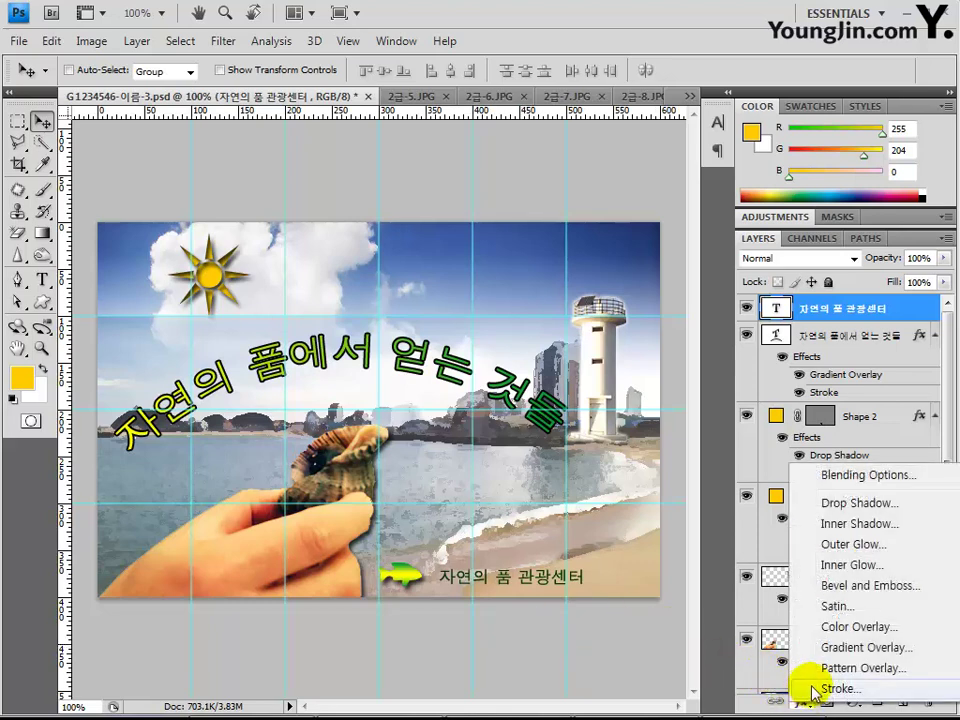
left_click(838, 689)
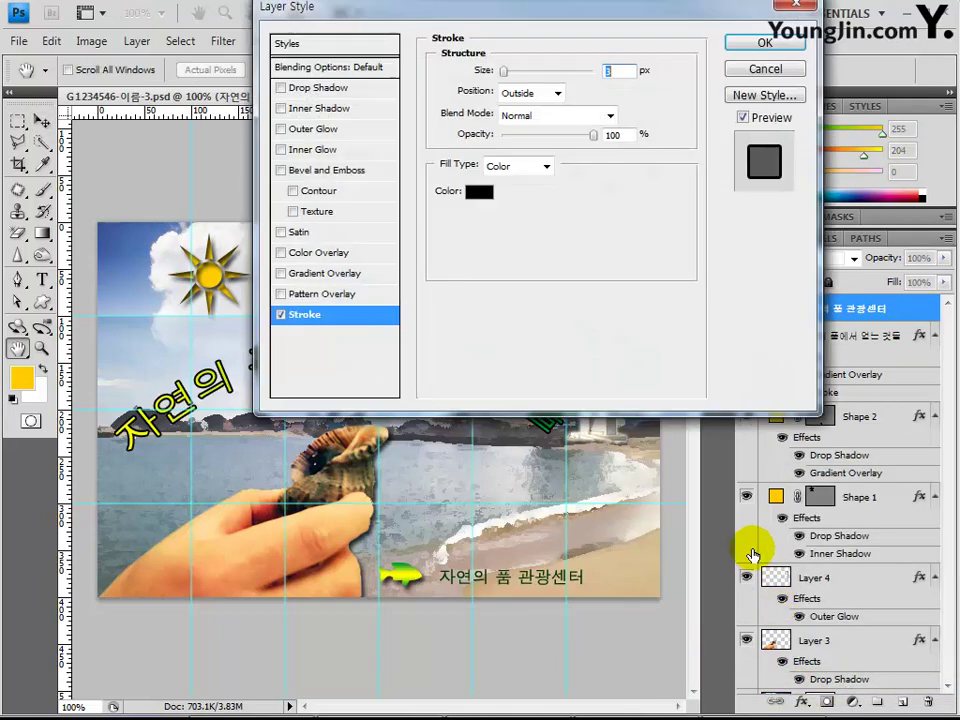
type("2")
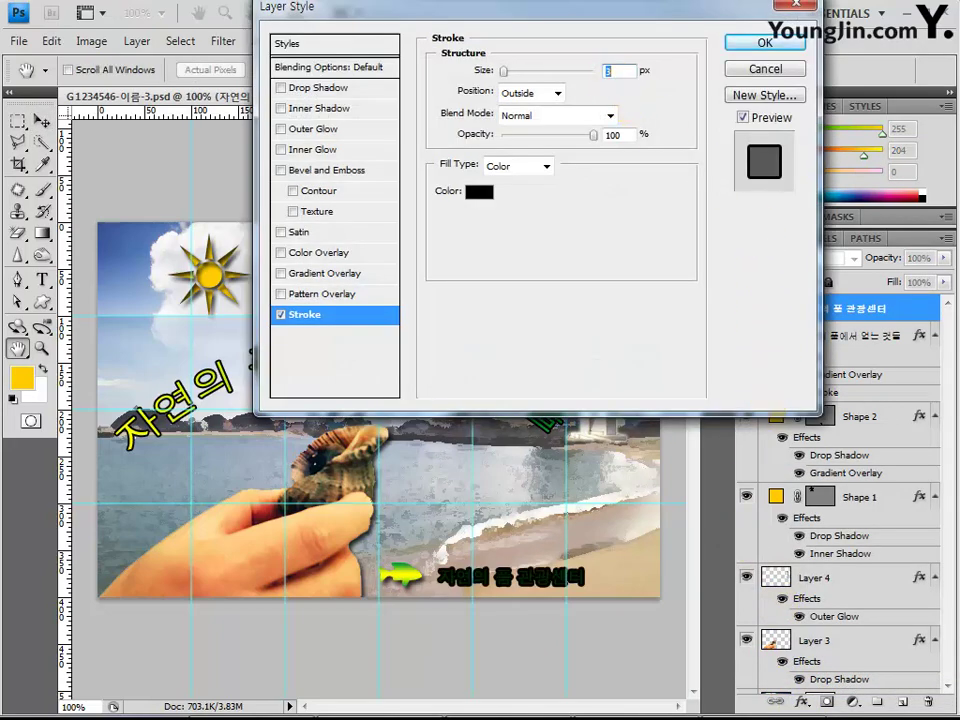
left_click(479, 191)
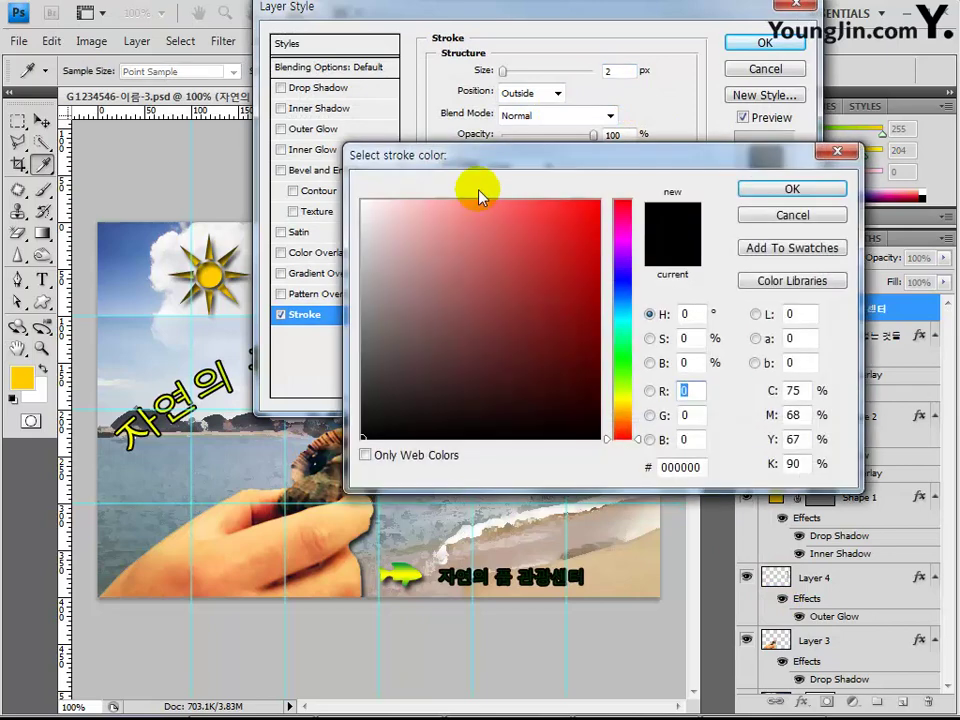
left_click_drag(450, 214, 307, 183)
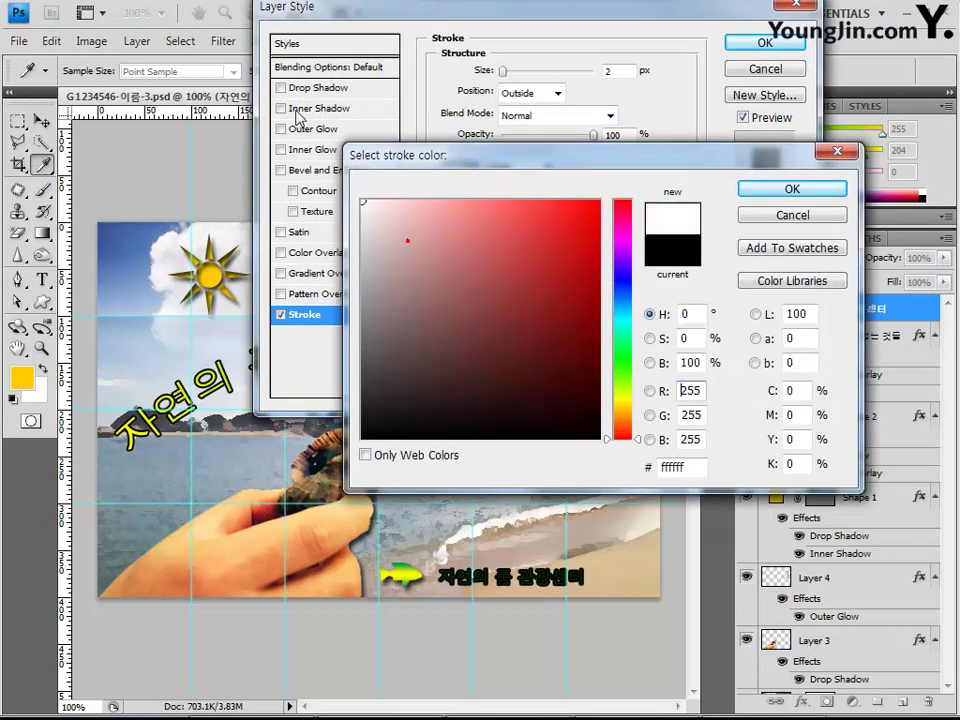
left_click(789, 189)
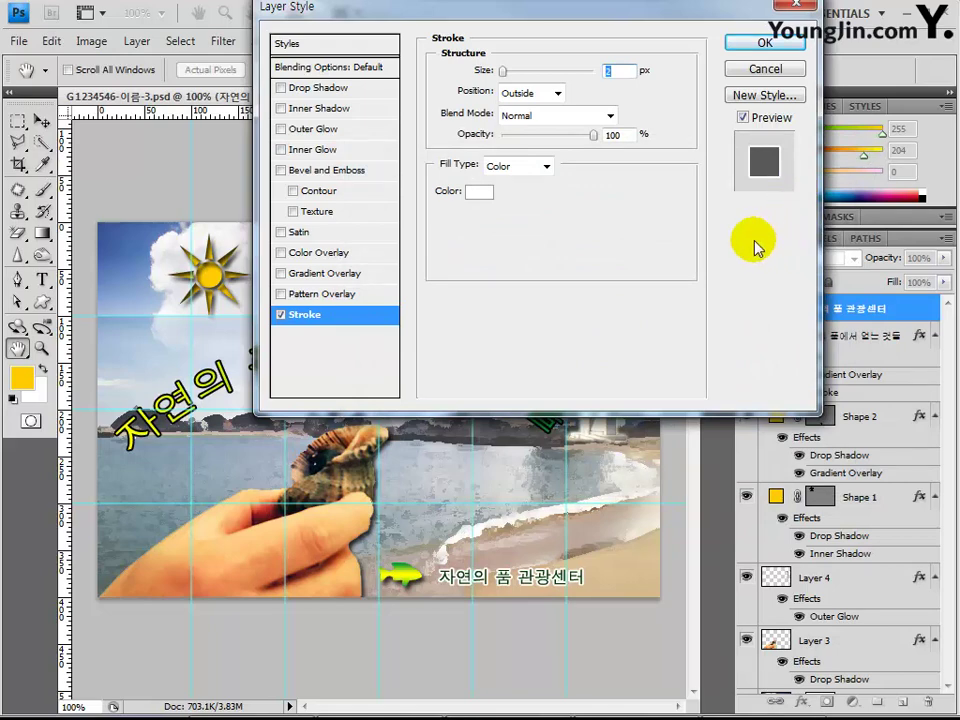
left_click(758, 43)
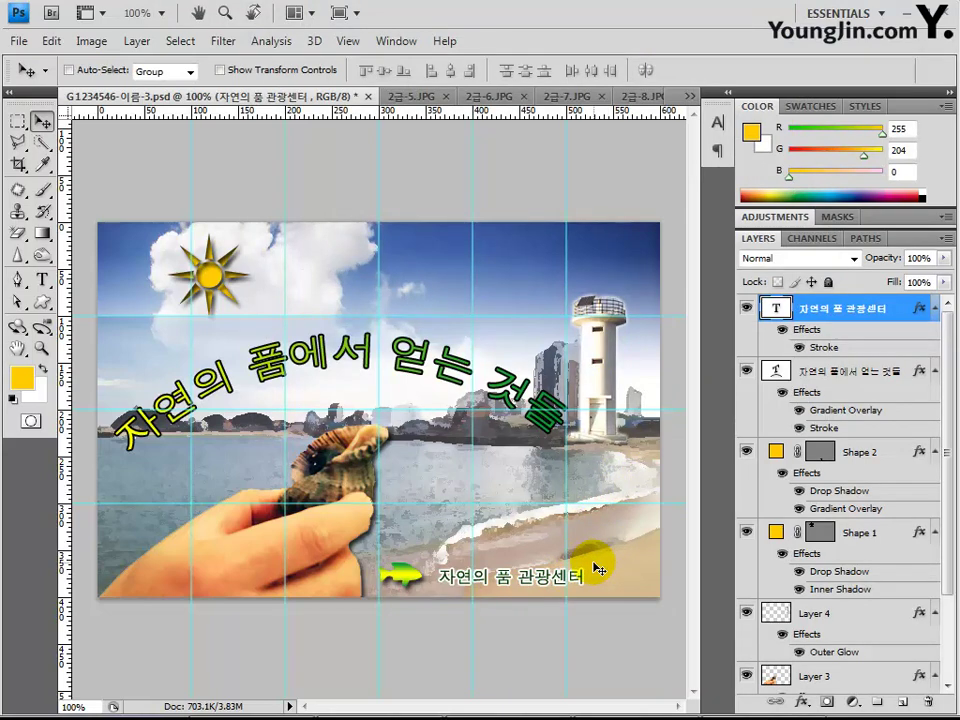
Step: Save the PSD with maximum compatibility, and clear all guides from the canvas
key("ctrl+s")
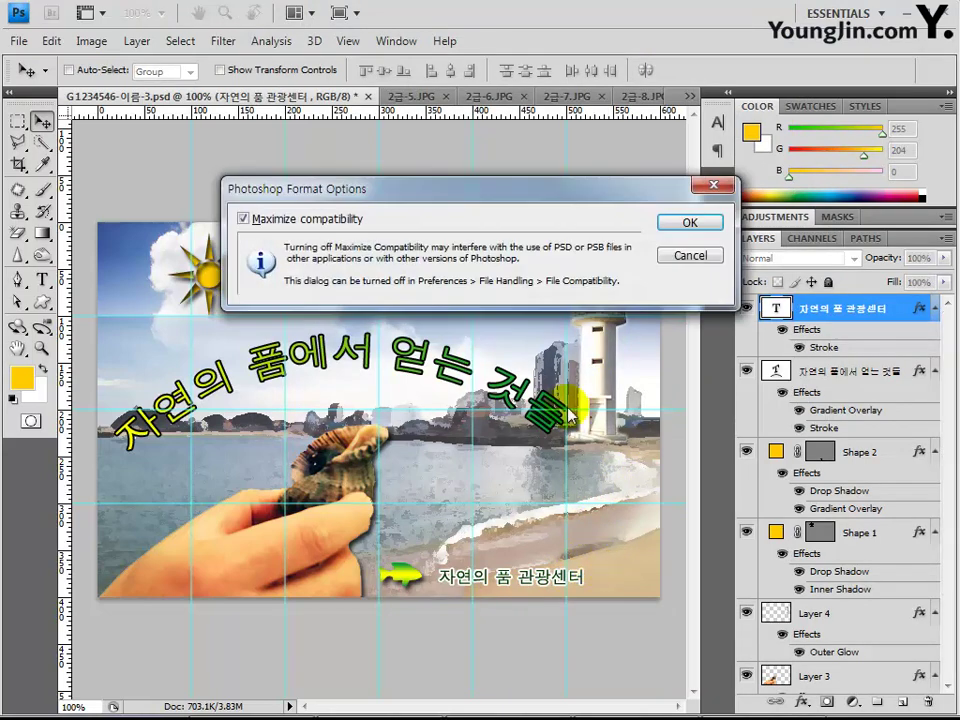
left_click(689, 223)
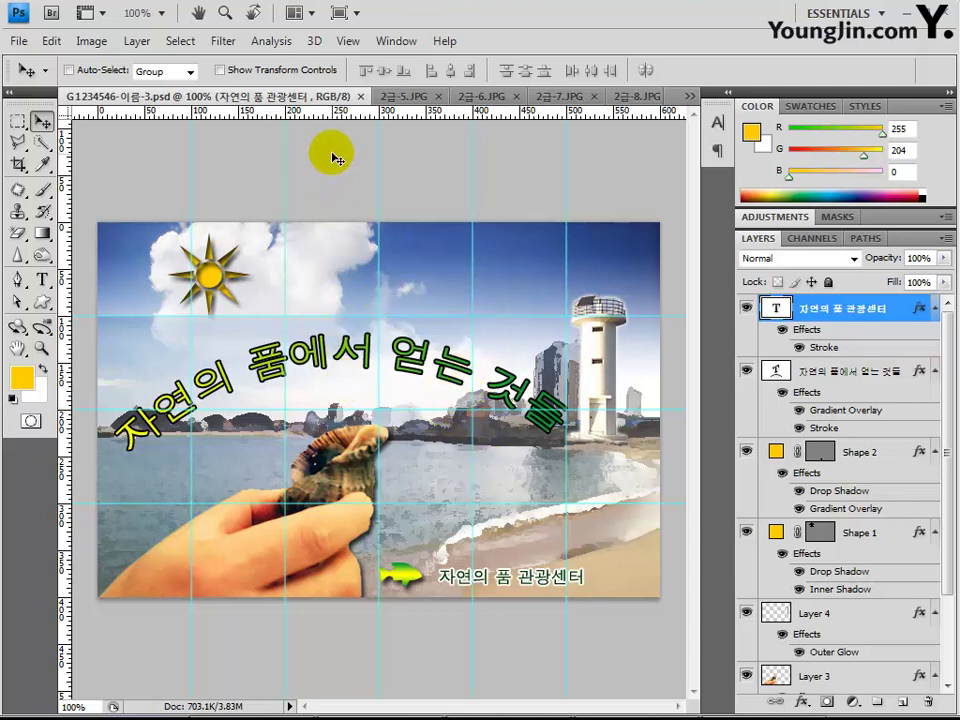
left_click(347, 41)
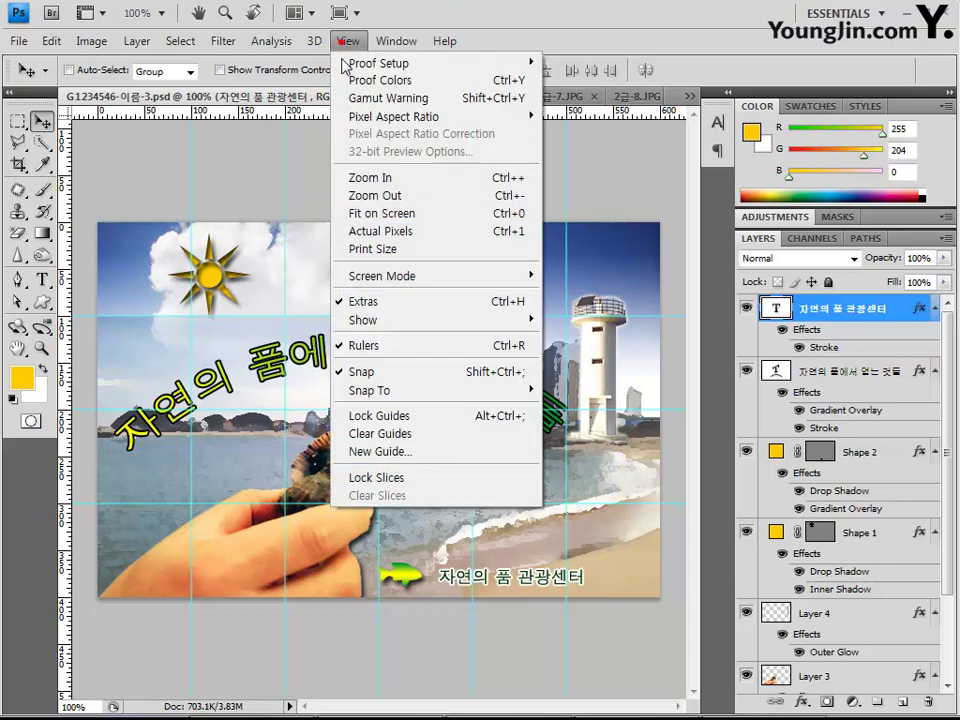
left_click(392, 434)
Step: Save a JPEG copy as G1234546-이름-3.jpg in the PART04 folder at quality 8 with the Baseline ("Standard") format
left_click(18, 41)
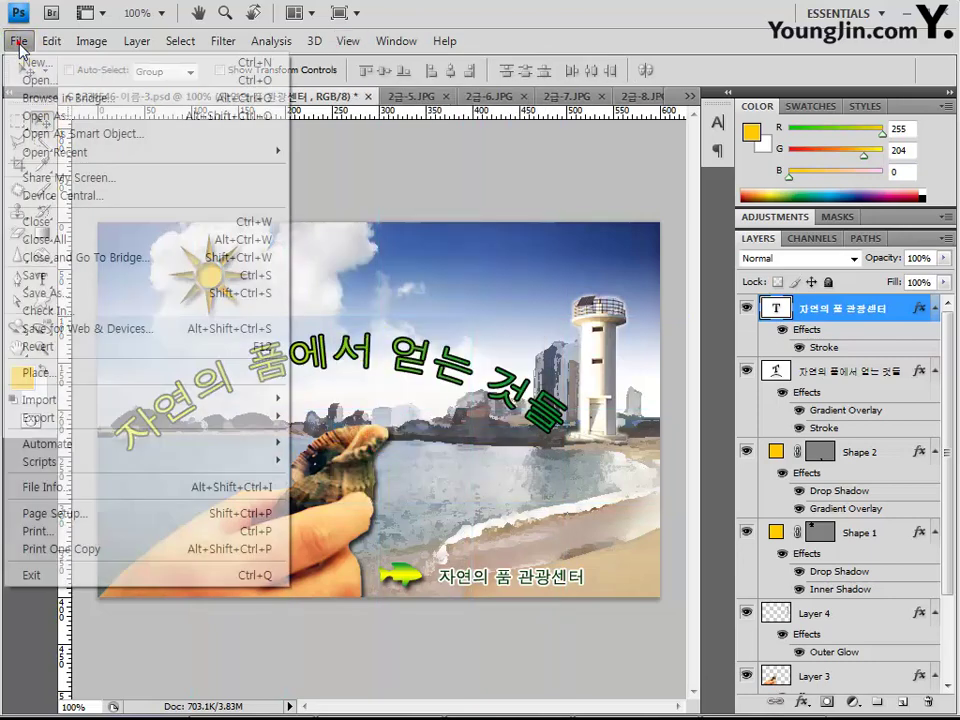
left_click(60, 294)
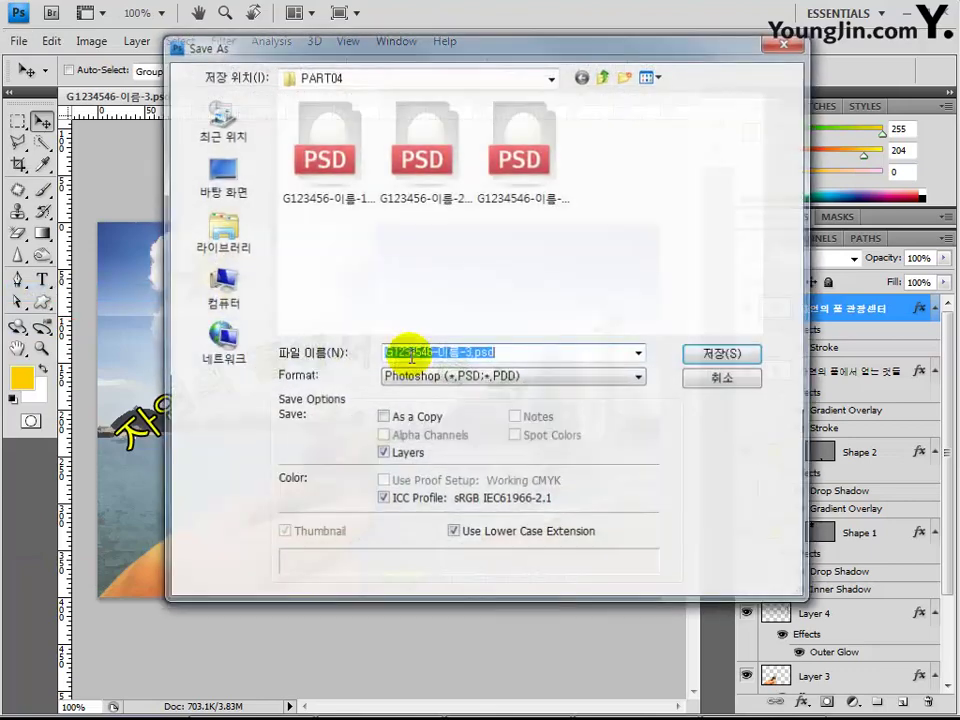
left_click(476, 377)
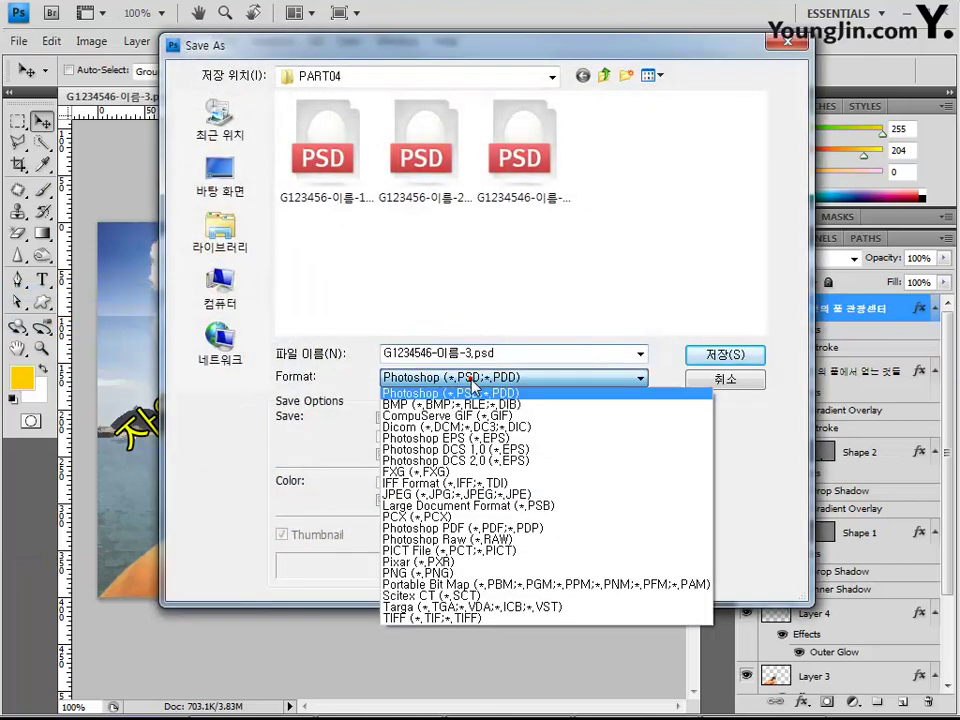
left_click(500, 494)
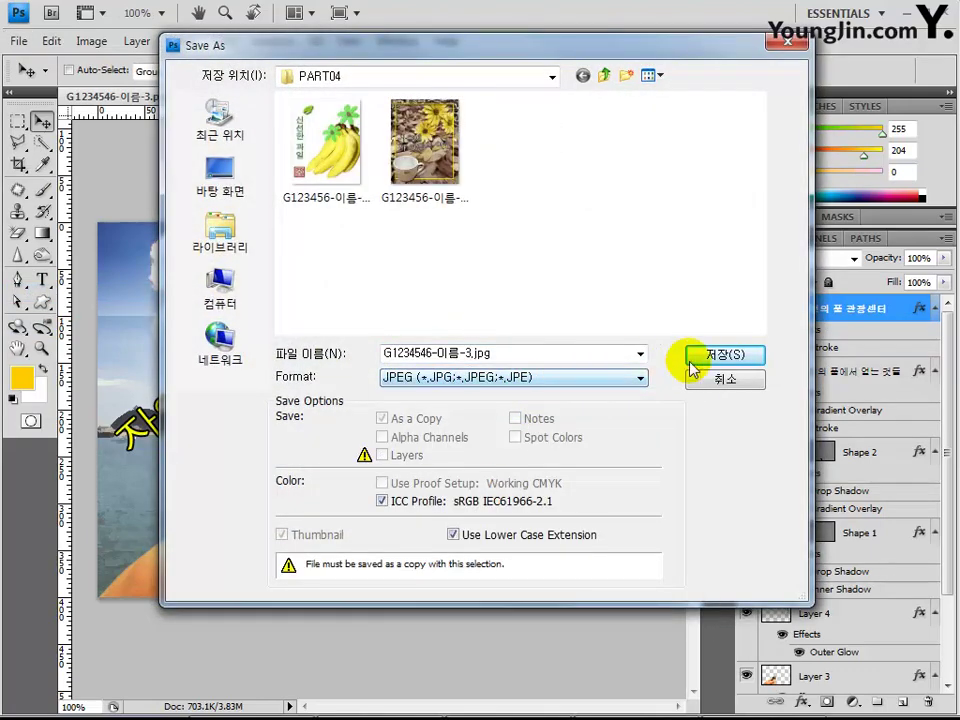
left_click(720, 356)
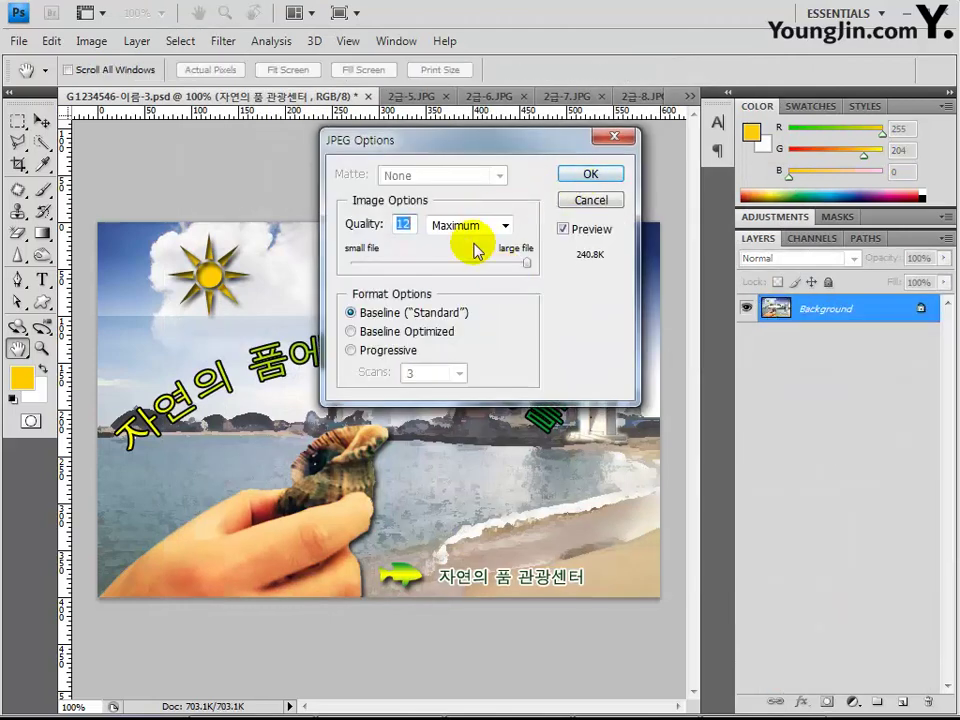
type("8")
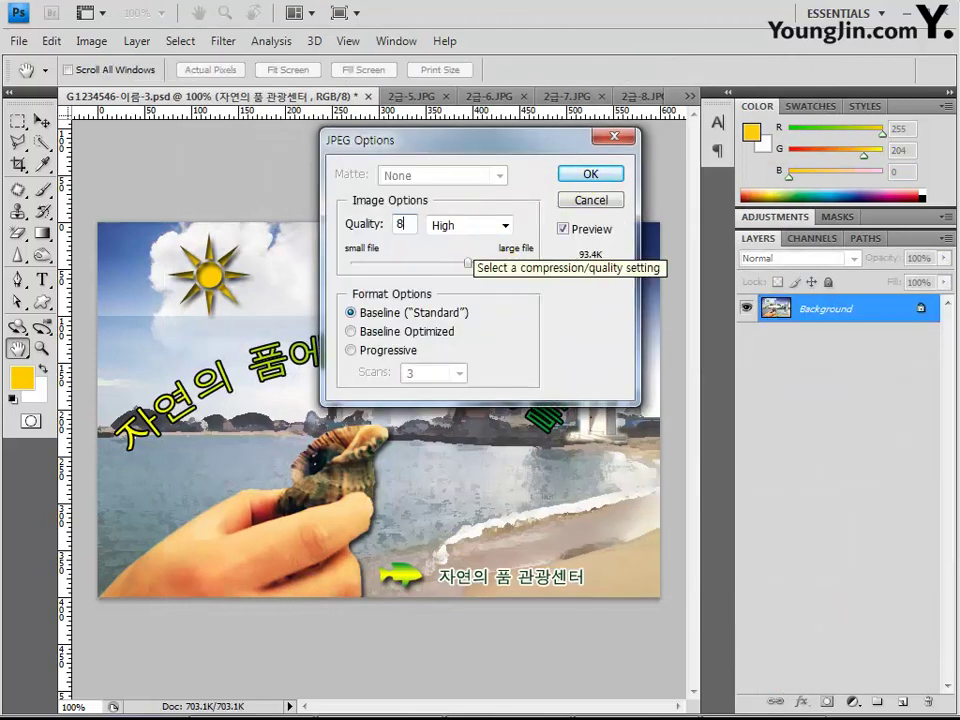
key("Return")
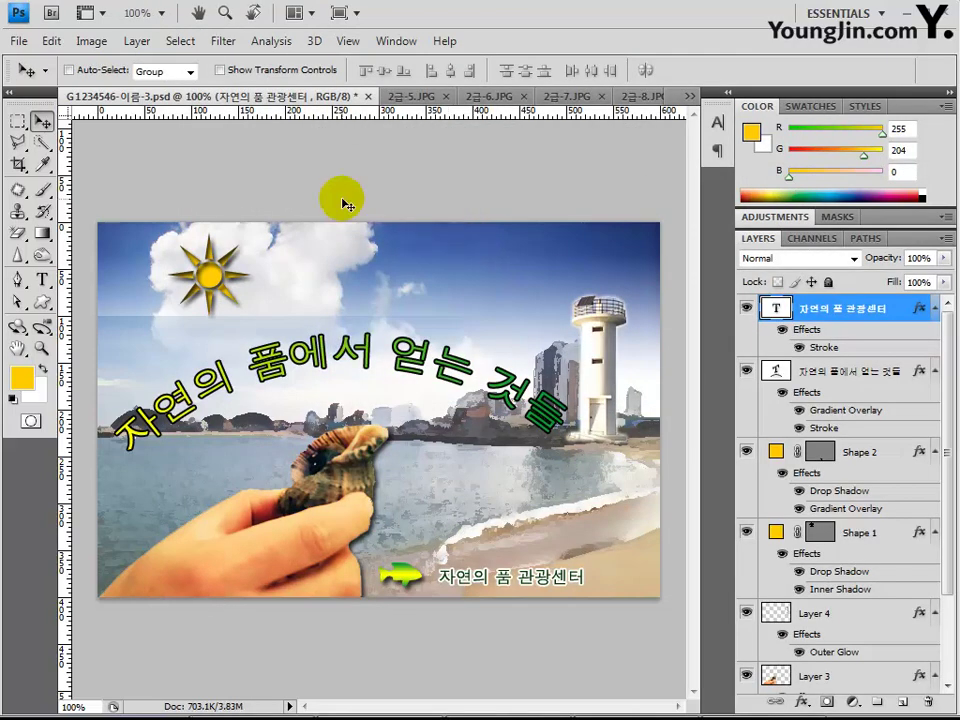
Step: Resize the image to 60 x 40 pixels with proportions constrained and styles scaled, and save the PSD
left_click(90, 41)
left_click(118, 176)
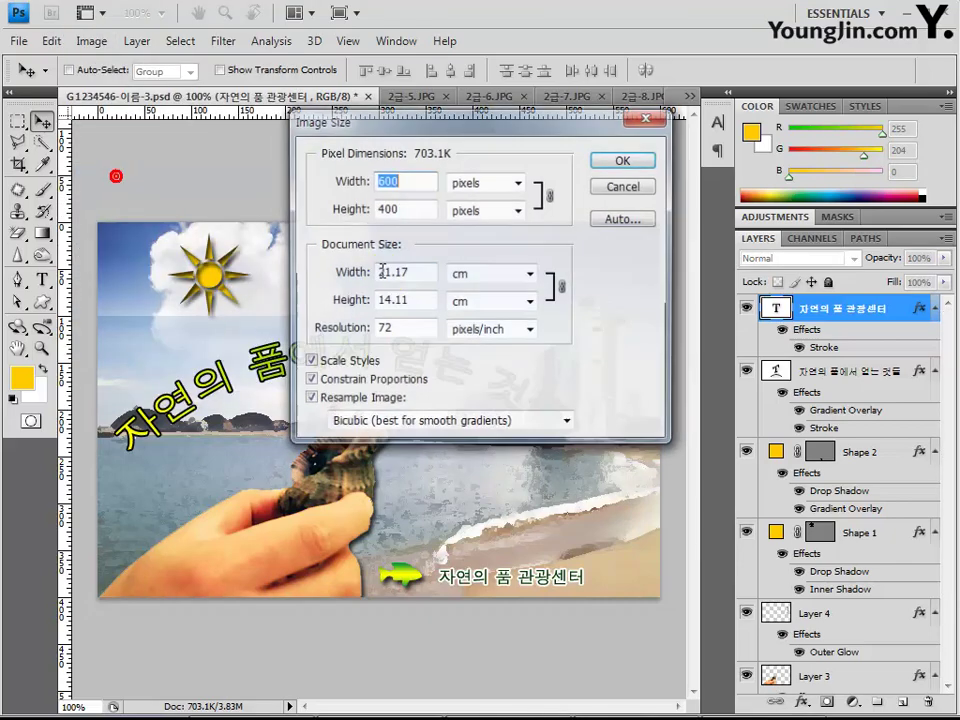
type("60")
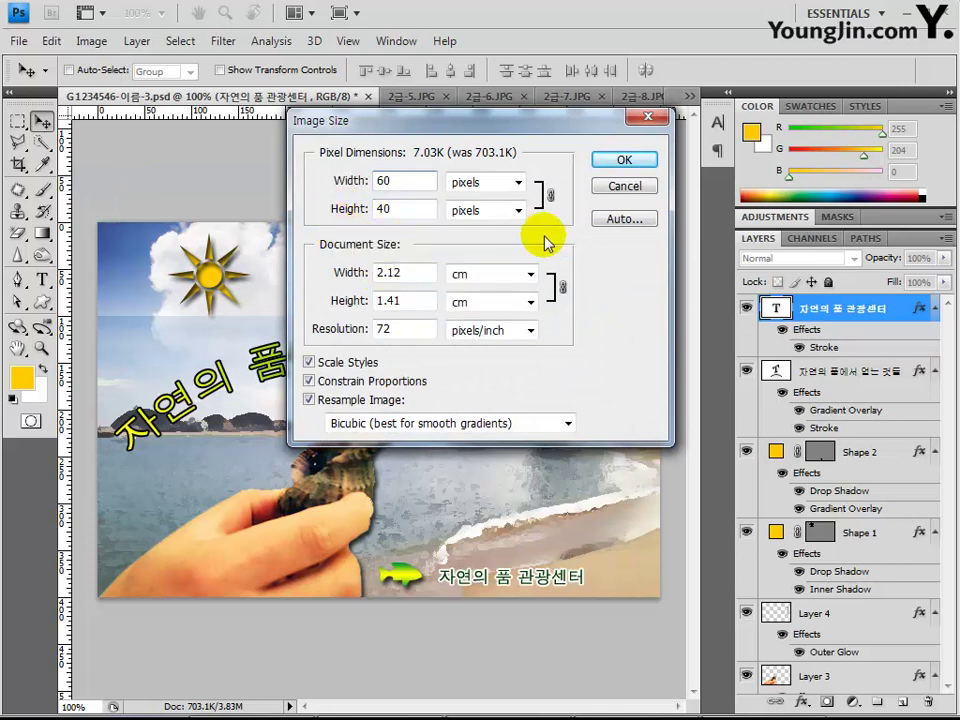
left_click(638, 166)
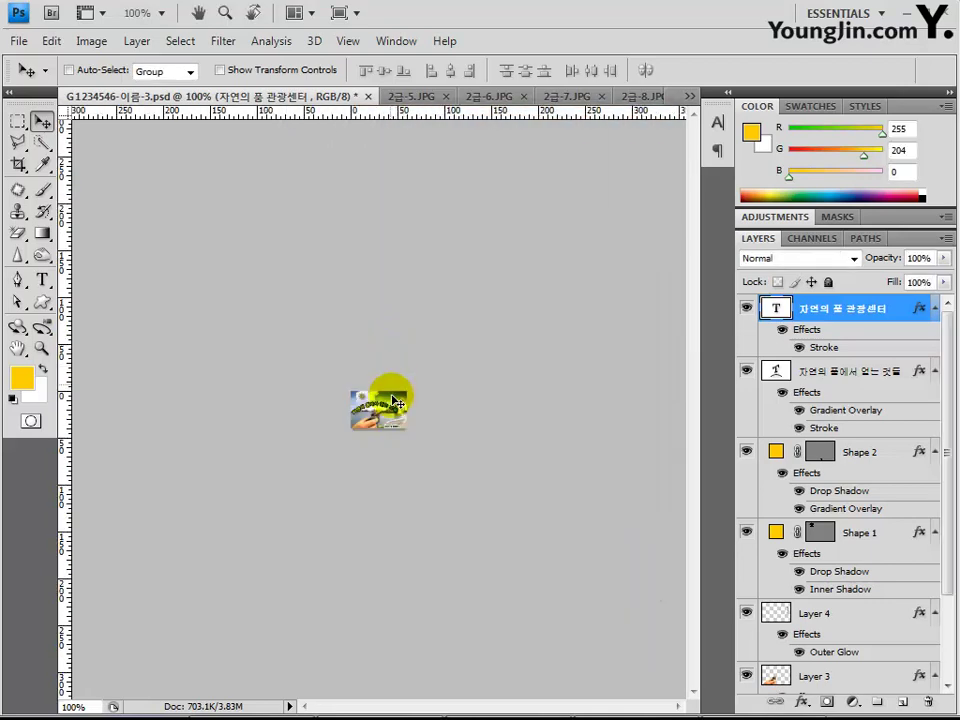
left_click(18, 41)
left_click(45, 275)
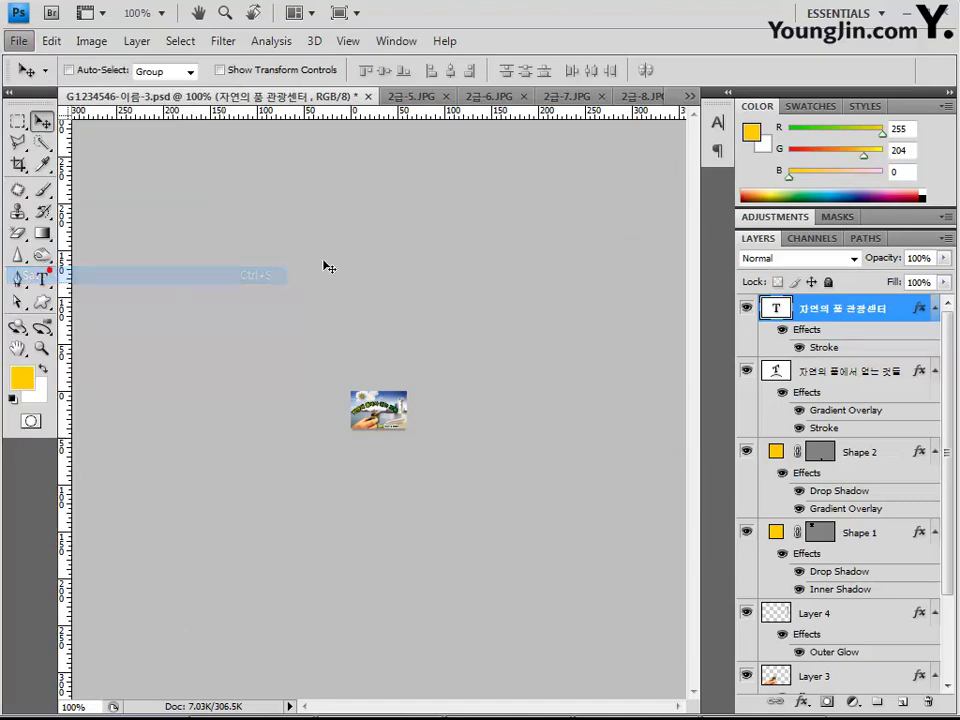